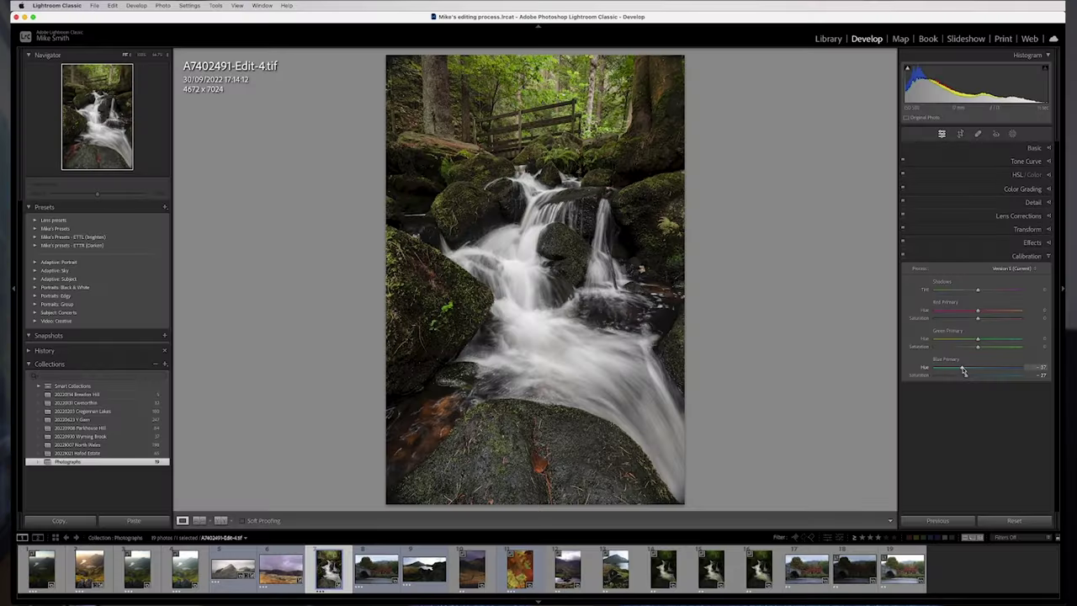
# Adjust the Blue Primary hue and saturation in the waterfall photo's Calibration settings.
pyautogui.moveTo(957, 369); pyautogui.dragTo(932, 368)
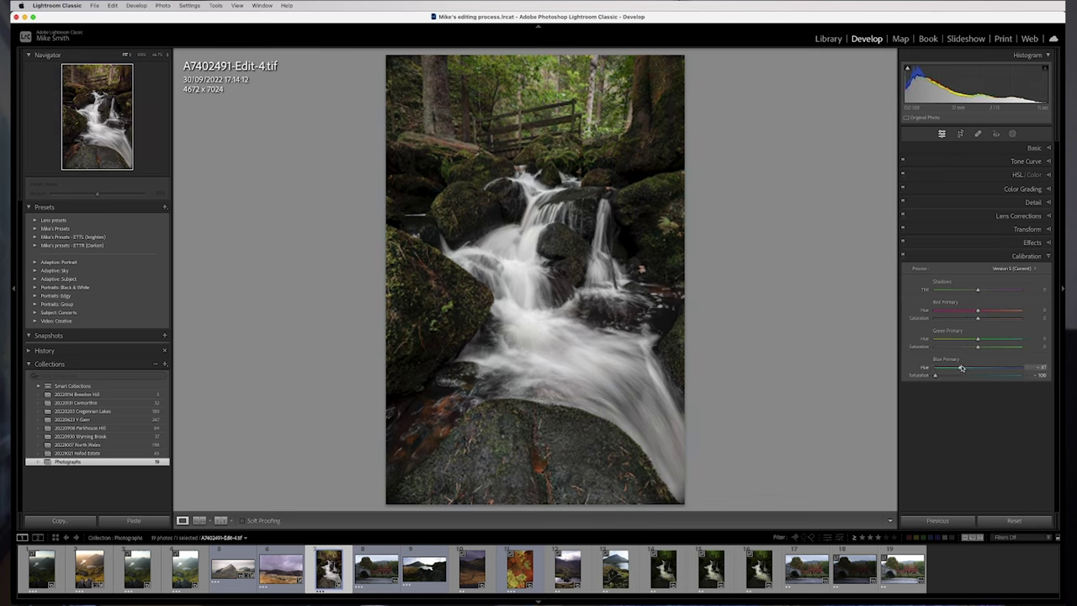
pyautogui.moveTo(936, 376); pyautogui.dragTo(979, 377)
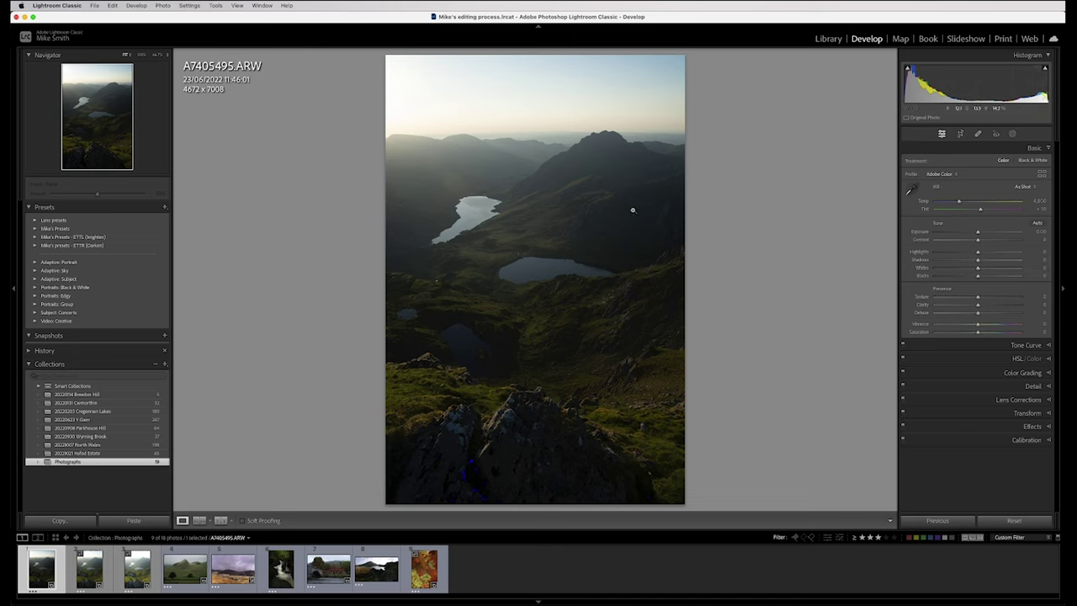
# Compare the three bracketed mountain lake exposures, checking shadow and highlight clipping, and return to the darkest frame.
pyautogui.press('j')
pyautogui.click(88, 569)
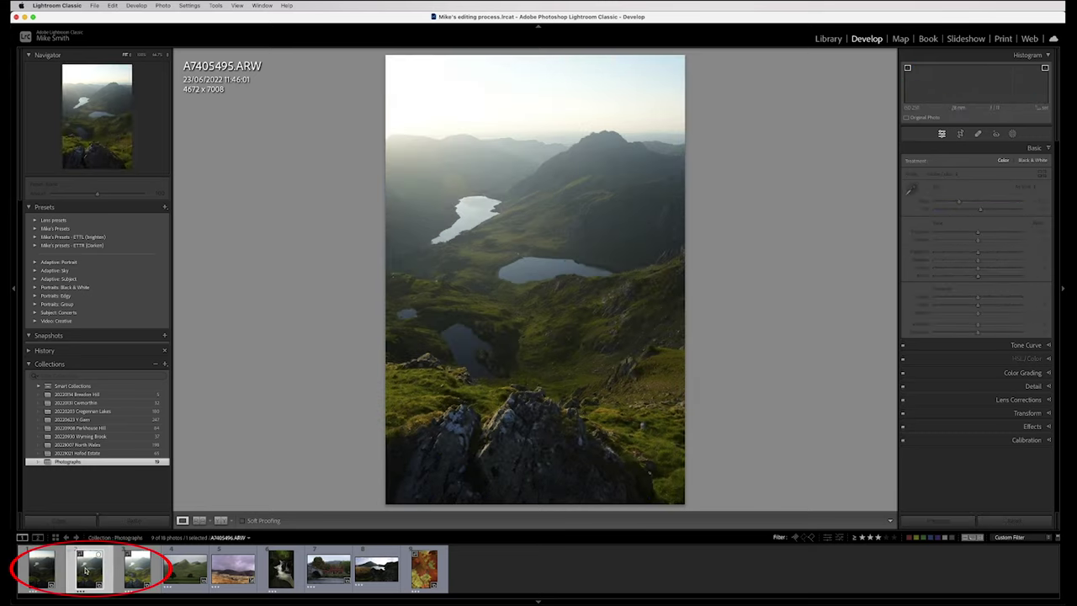
pyautogui.click(135, 569)
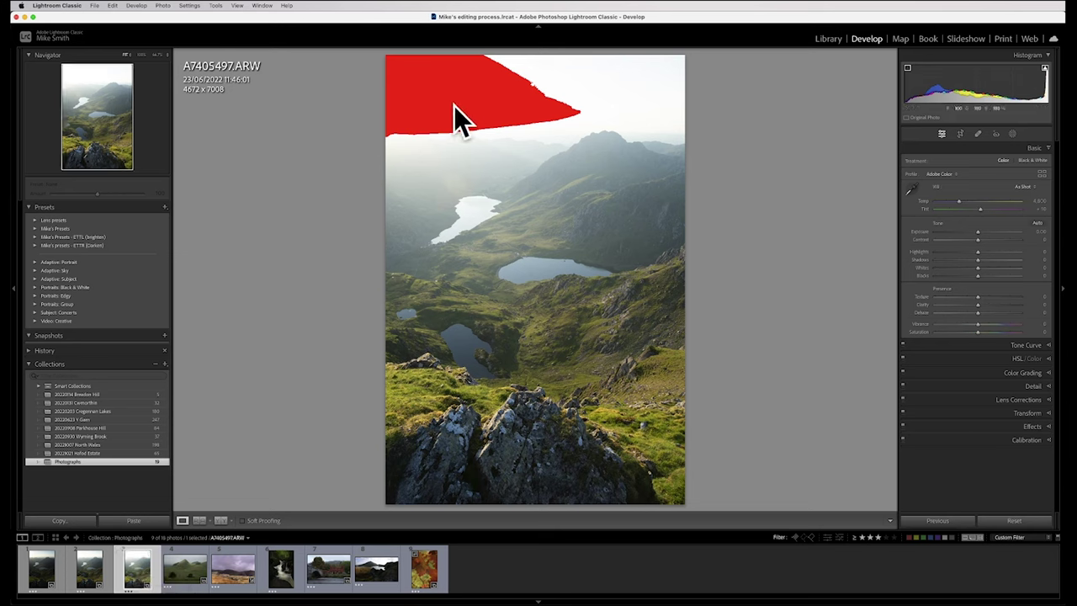
pyautogui.press('Left')
pyautogui.press('Left')
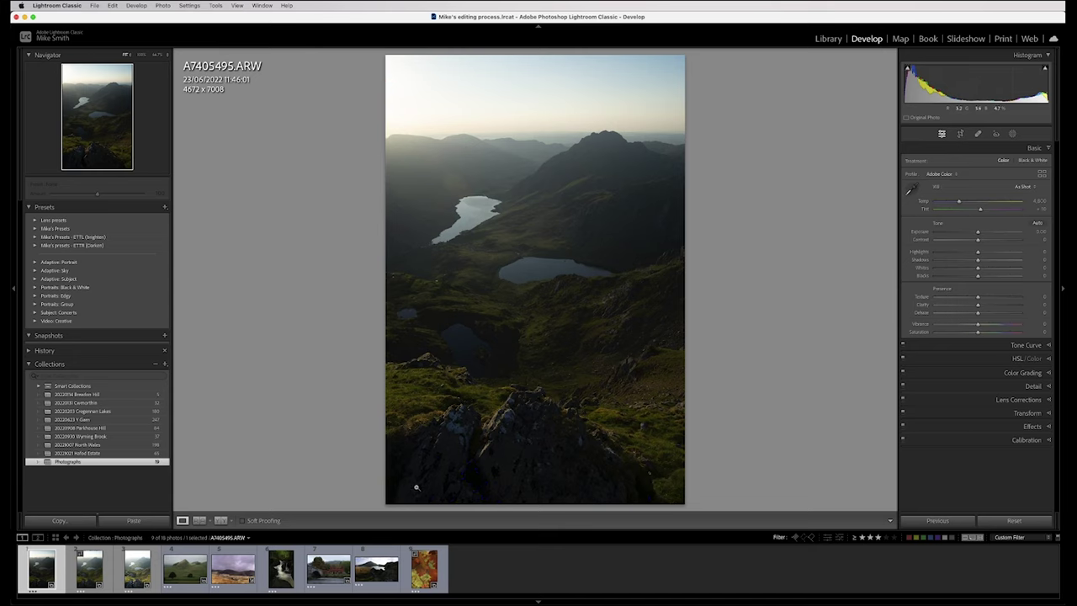
# Merge the three bracketed mountain lake exposures into one HDR photo with Auto Align and Medium deghosting.
pyautogui.keyDown('shift'); pyautogui.click(135, 569); pyautogui.keyUp('shift')
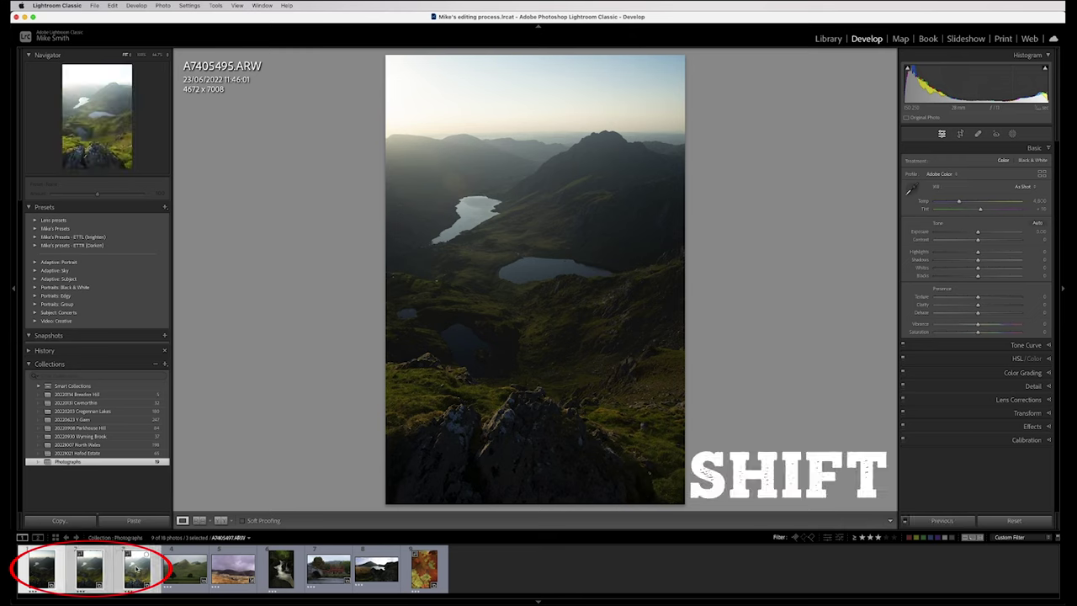
pyautogui.rightClick(135, 569)
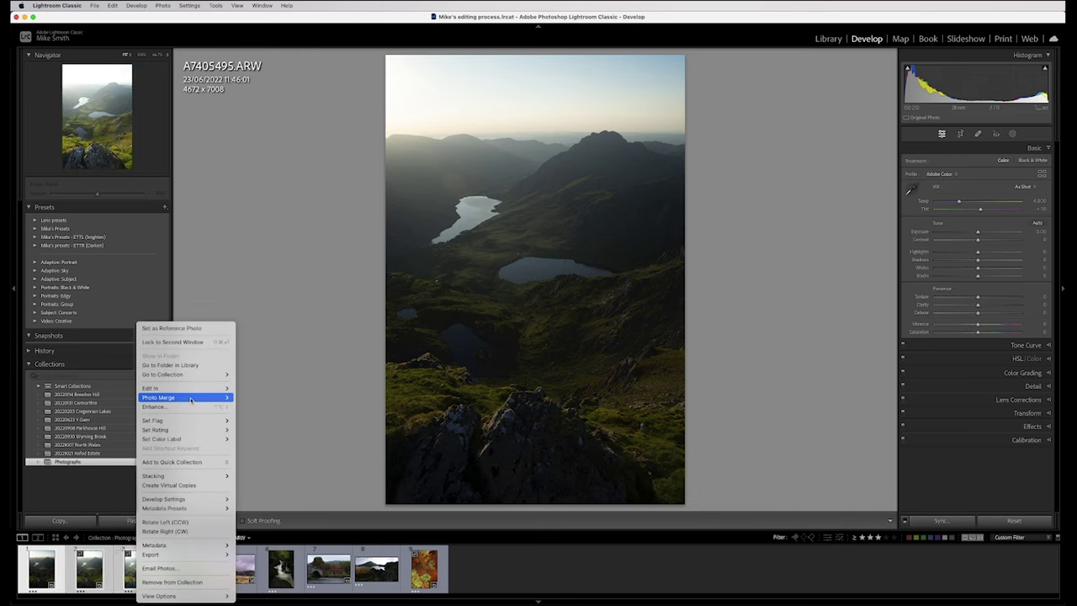
pyautogui.moveTo(191, 399)
pyautogui.click(246, 398)
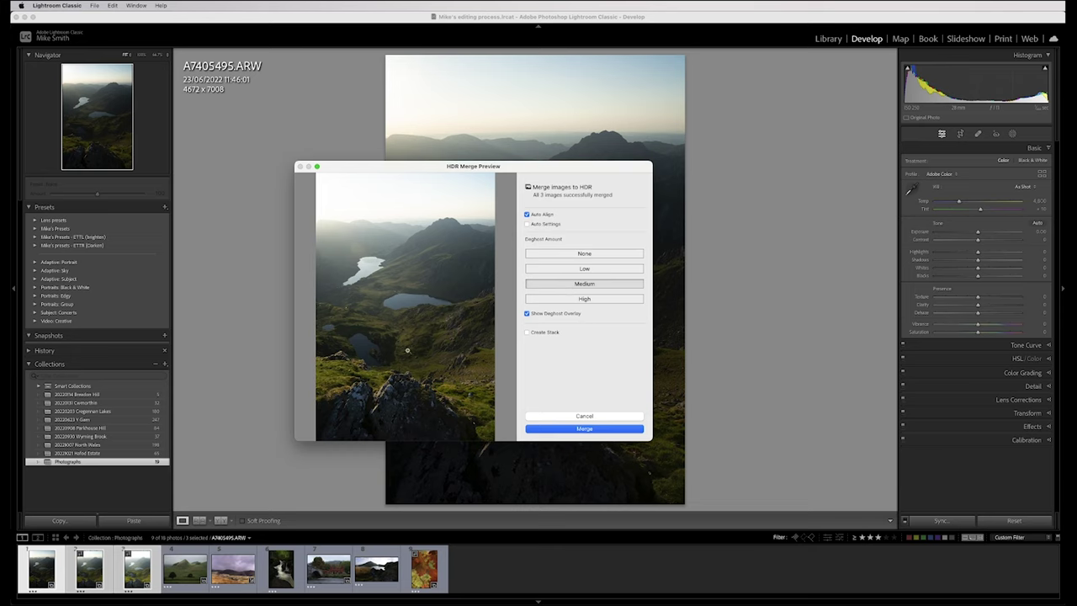
pyautogui.click(592, 429)
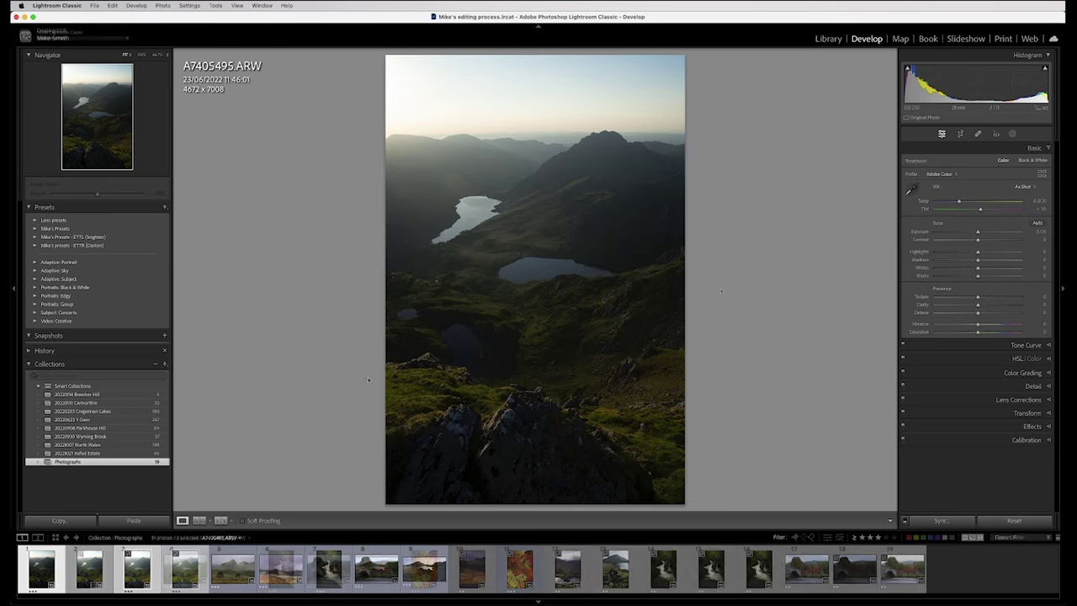
# Open the merged HDR photo A7405495-HDR-3.dng and create a mask that selects its sky.
pyautogui.click(95, 570)
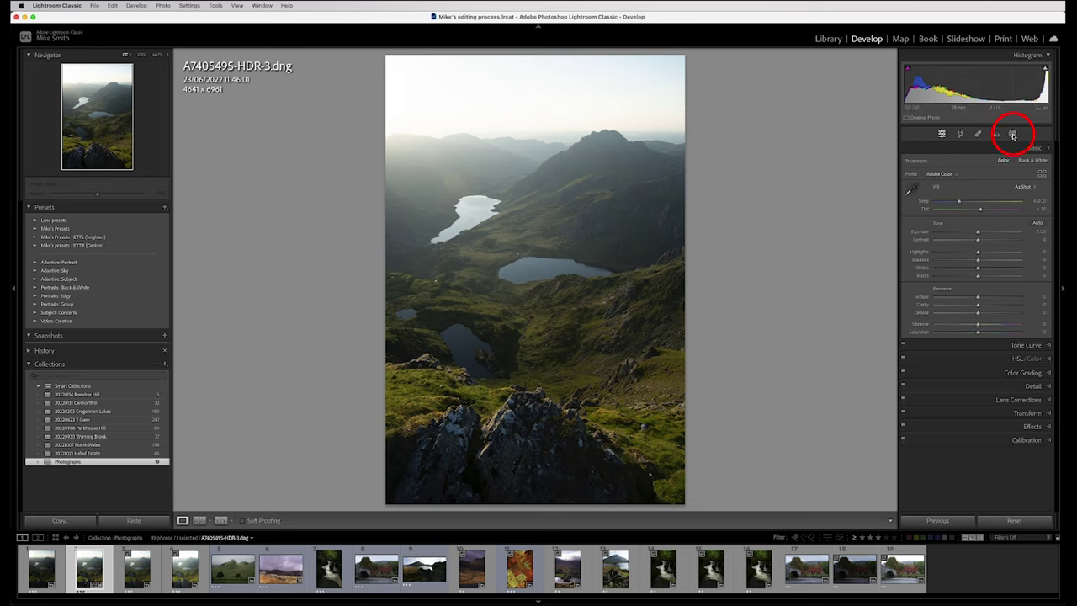
pyautogui.click(1013, 135)
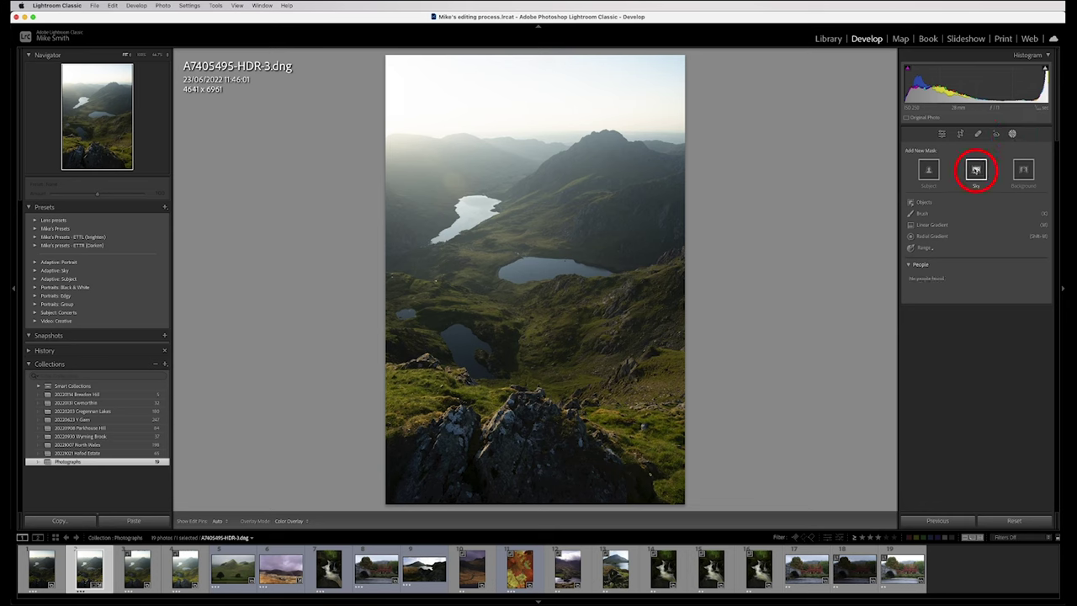
pyautogui.click(975, 170)
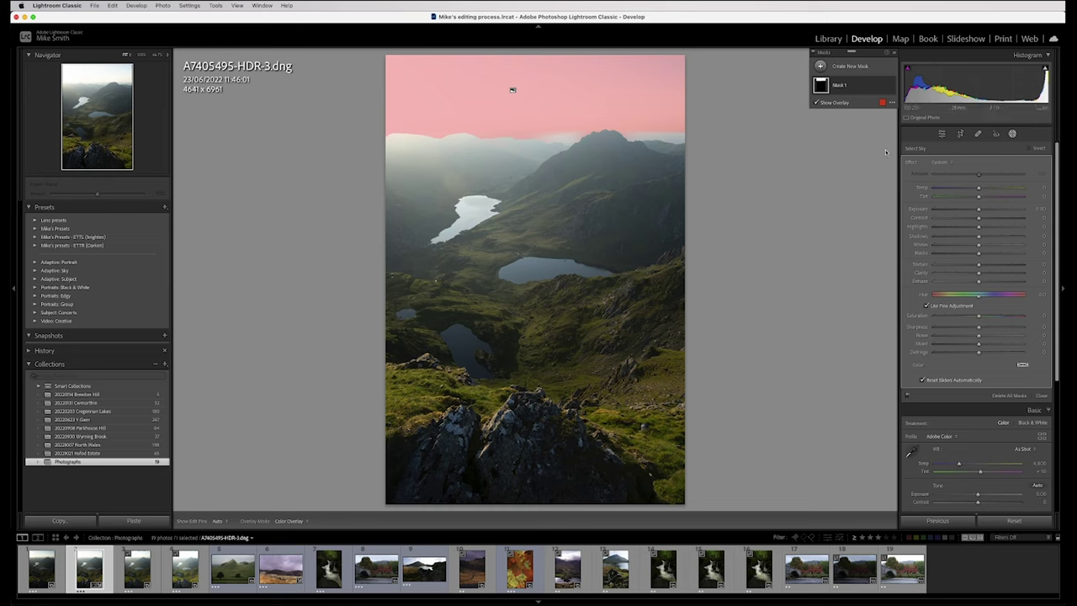
# Adjust the sky mask with Exposure -0.22, Highlights -10, slightly reduced Texture and a slight Dehaze.
pyautogui.moveTo(979, 210); pyautogui.dragTo(975, 229)
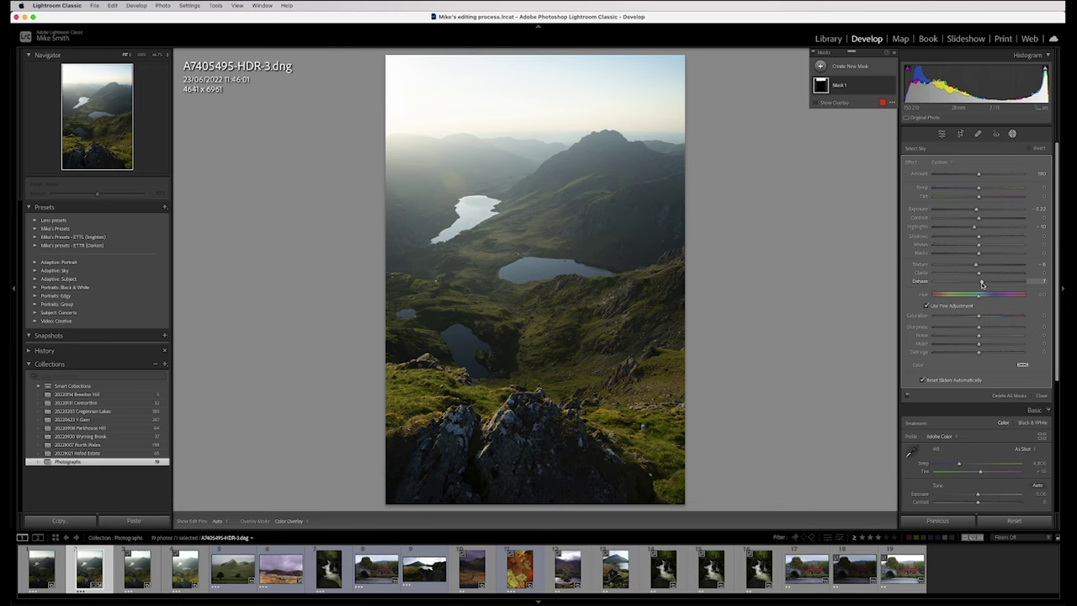
pyautogui.moveTo(982, 285); pyautogui.dragTo(1007, 284)
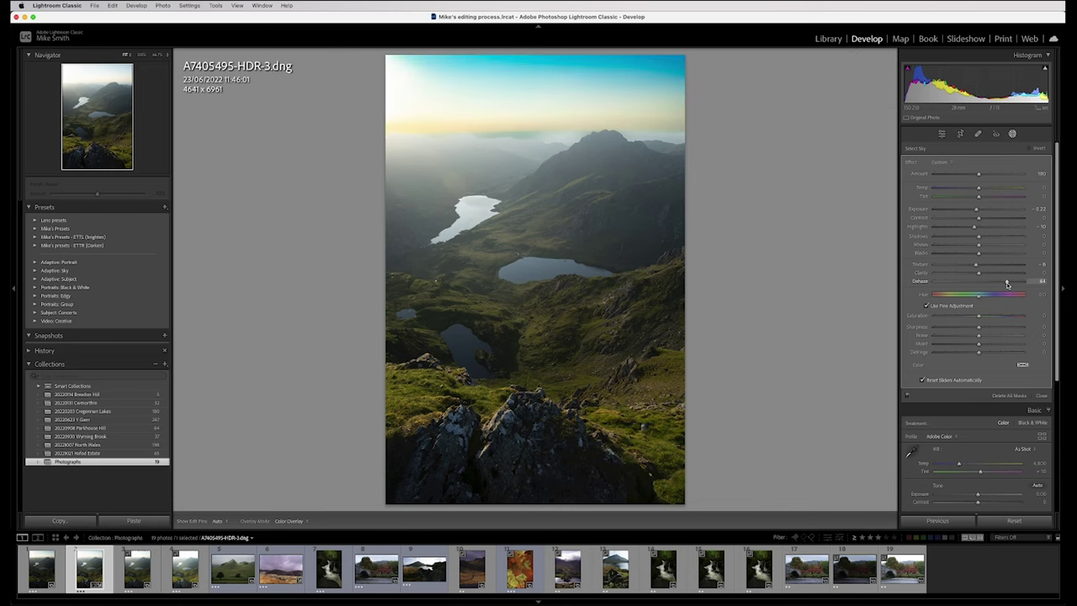
pyautogui.moveTo(992, 281); pyautogui.dragTo(980, 283)
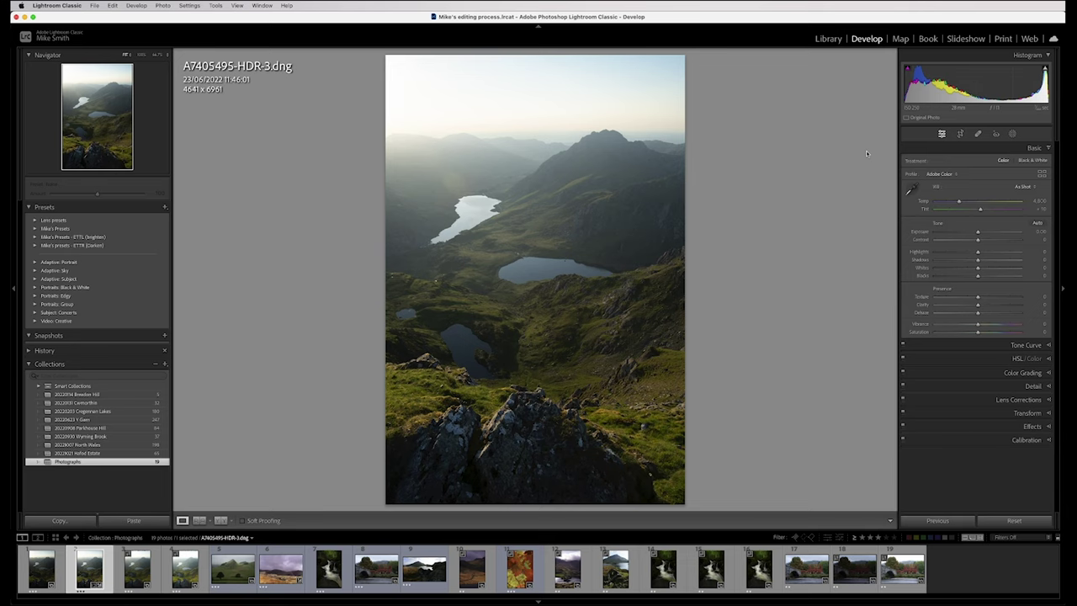
# Review the sky mask and compare the HDR photo before and after its adjustments.
pyautogui.click(1013, 135)
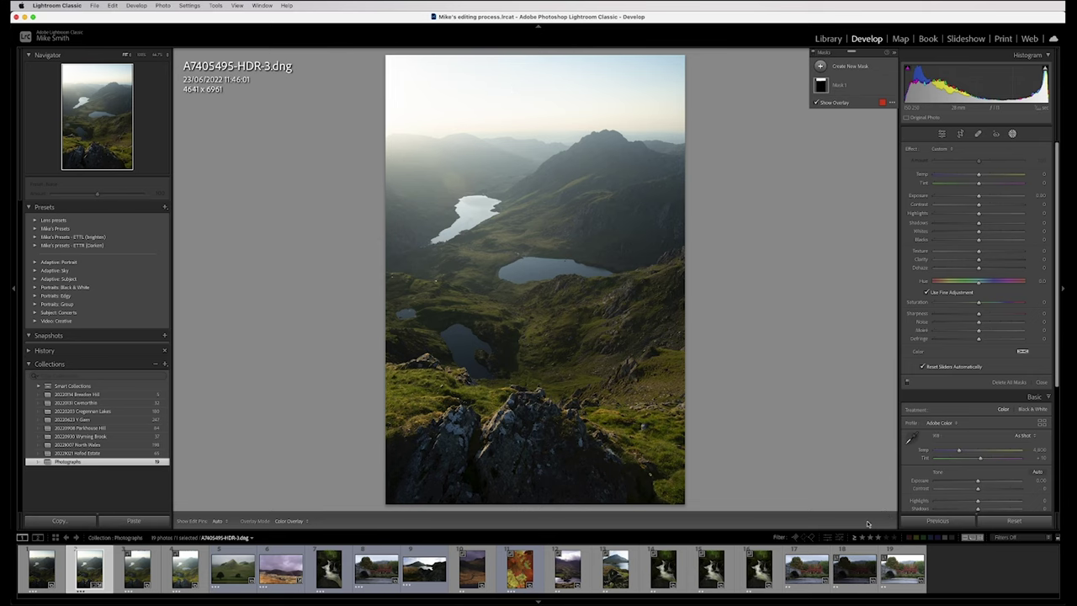
pyautogui.click(942, 133)
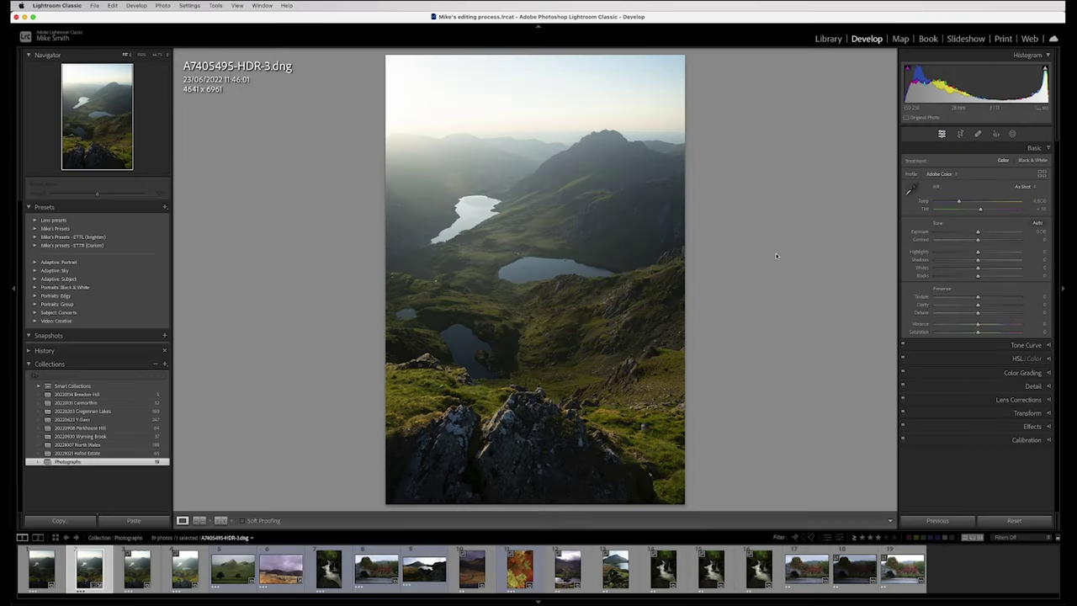
pyautogui.press('\\')
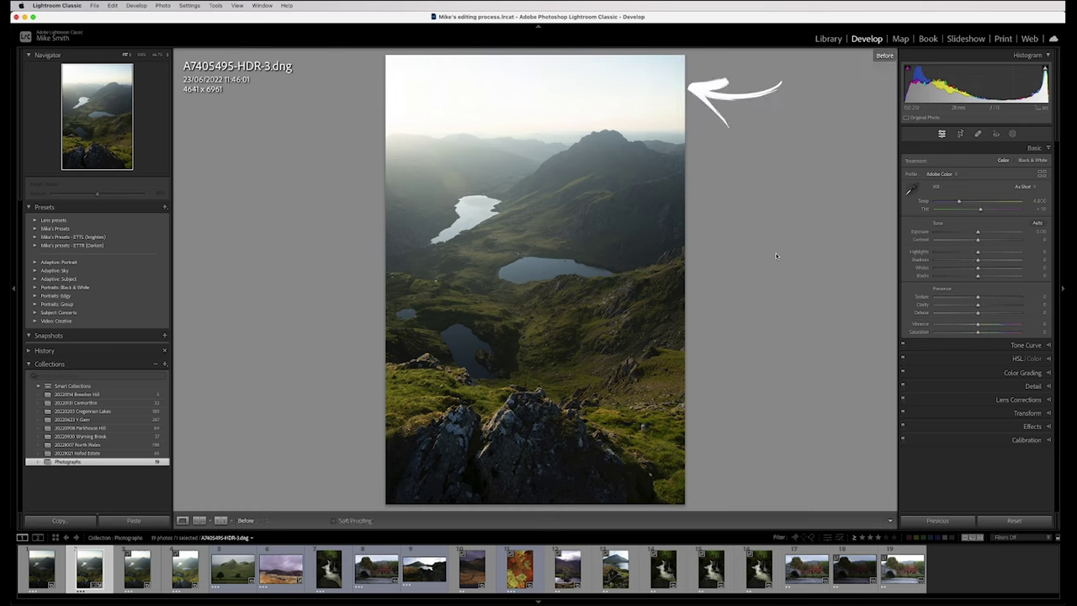
pyautogui.press('\\')
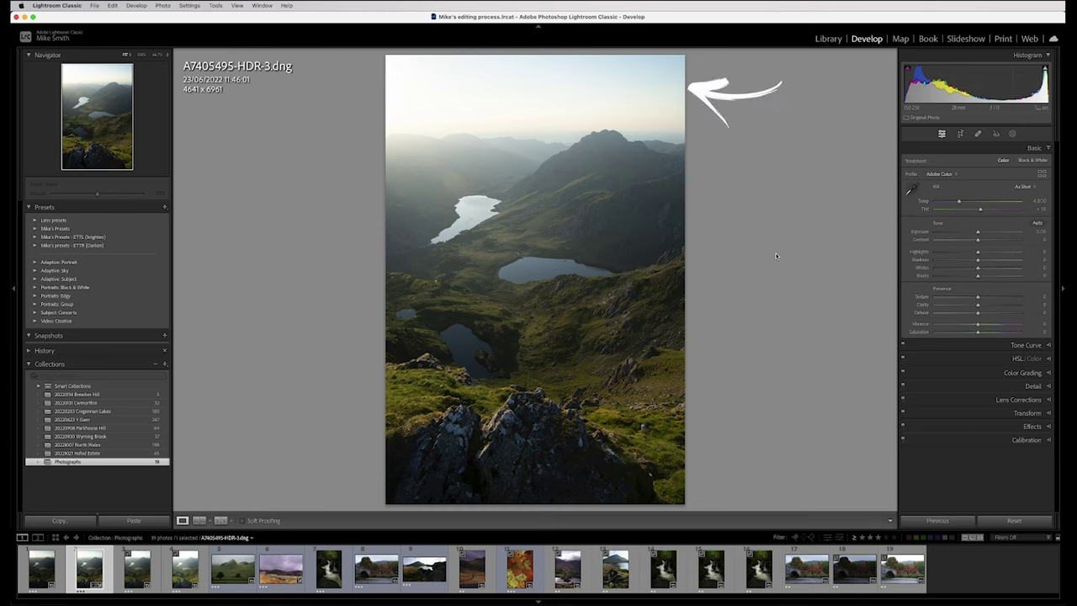
pyautogui.press('\\')
pyautogui.press('\\')
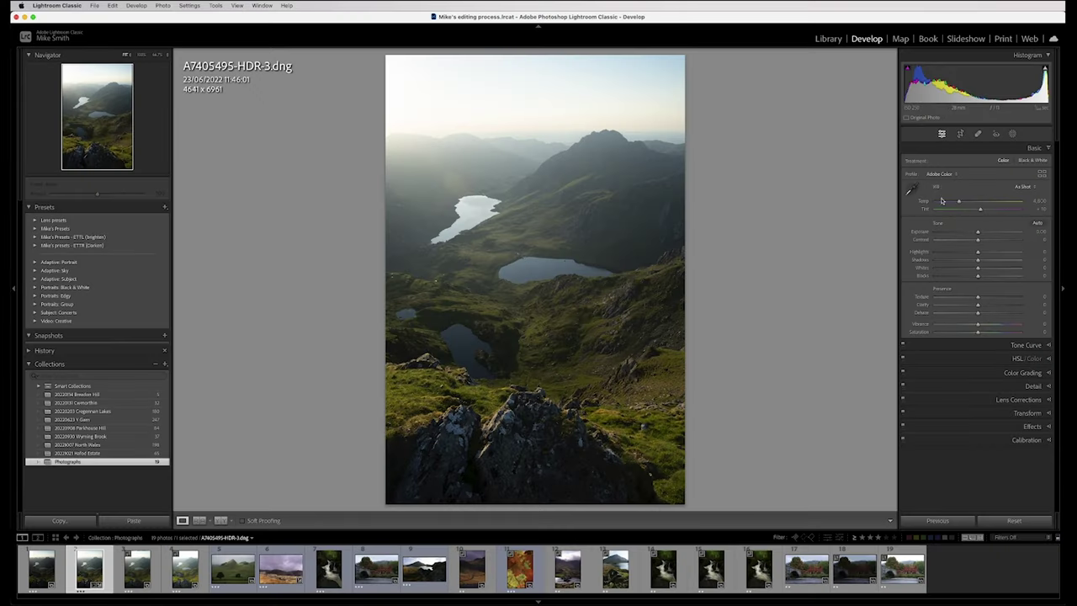
# Warm the HDR photo's overall white balance to Temp 6,260 and Tint +32.
pyautogui.moveTo(958, 203); pyautogui.dragTo(969, 202)
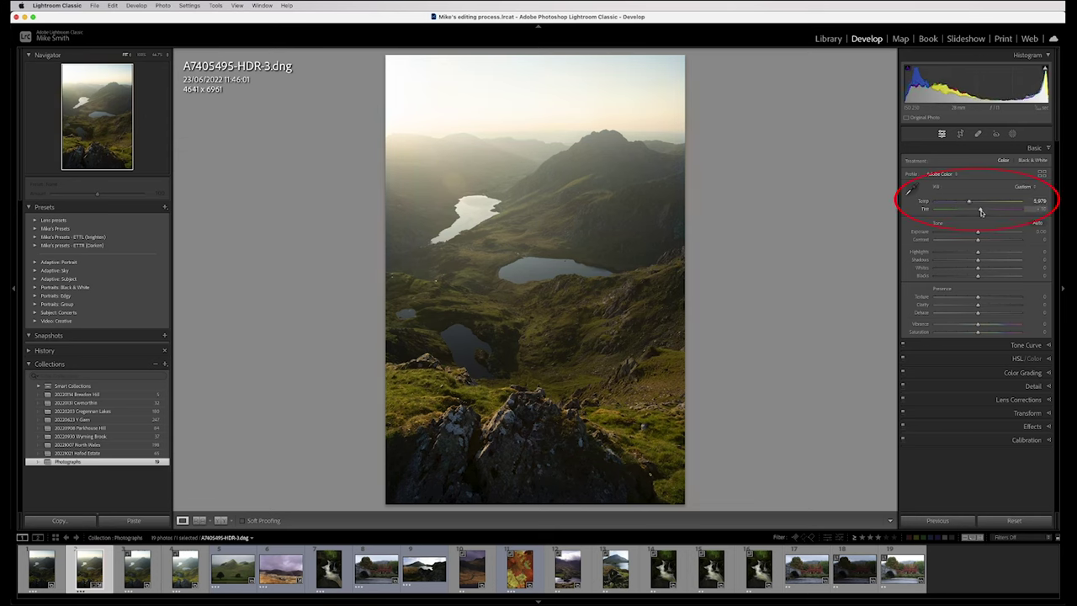
pyautogui.moveTo(971, 204); pyautogui.dragTo(987, 210)
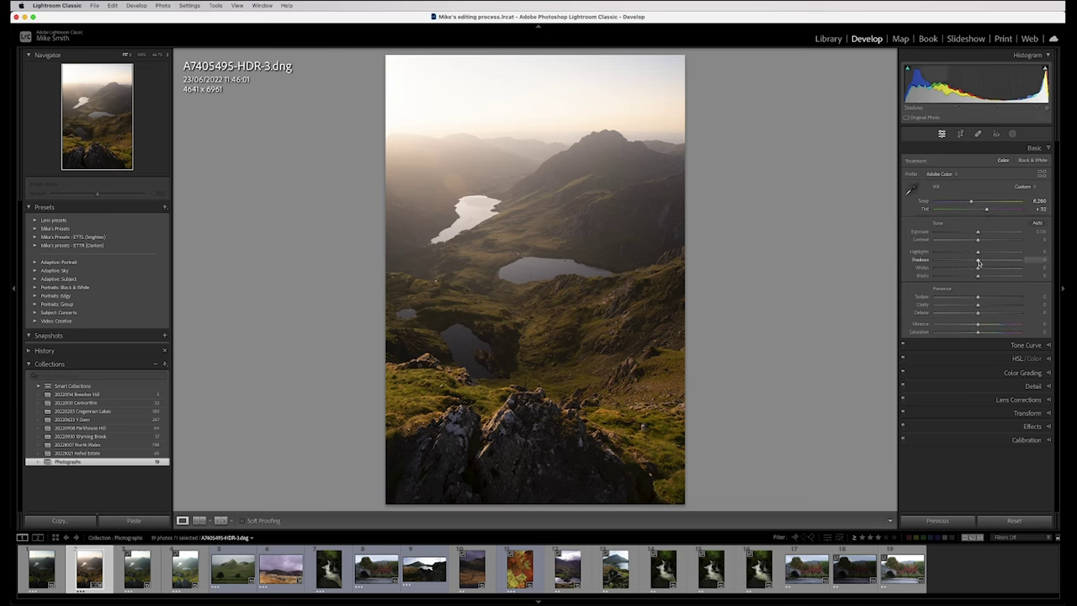
# Set the photo's global tone and presence to Contrast +26, Shadows +34, Texture +8 and Vibrance +12.
pyautogui.moveTo(979, 263); pyautogui.dragTo(991, 262)
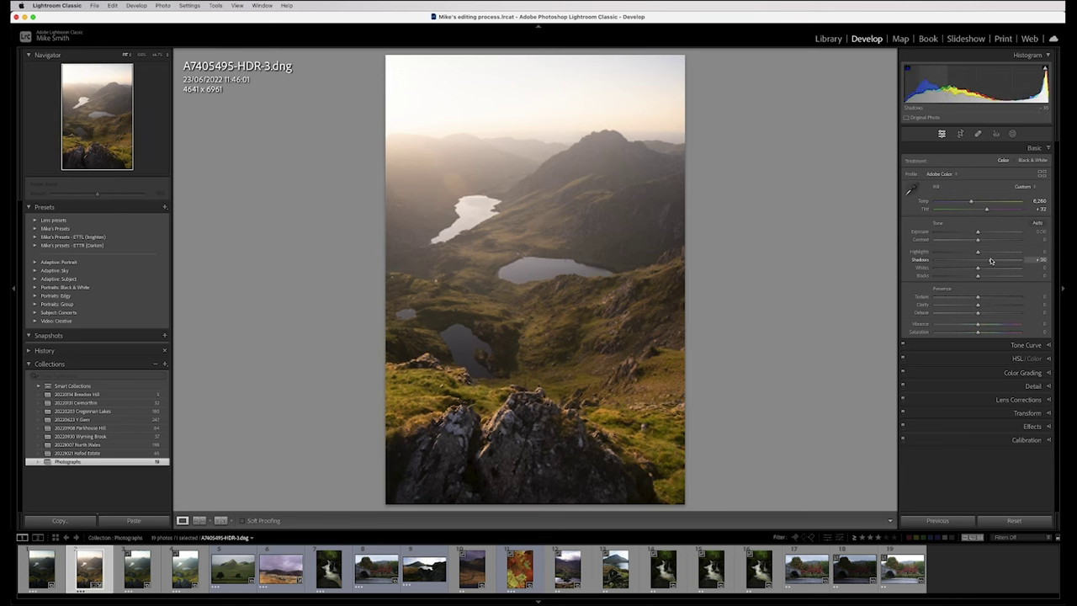
pyautogui.moveTo(991, 262)
pyautogui.mouseDown()
pyautogui.moveTo(1018, 262)
pyautogui.moveTo(991, 264)
pyautogui.mouseUp()
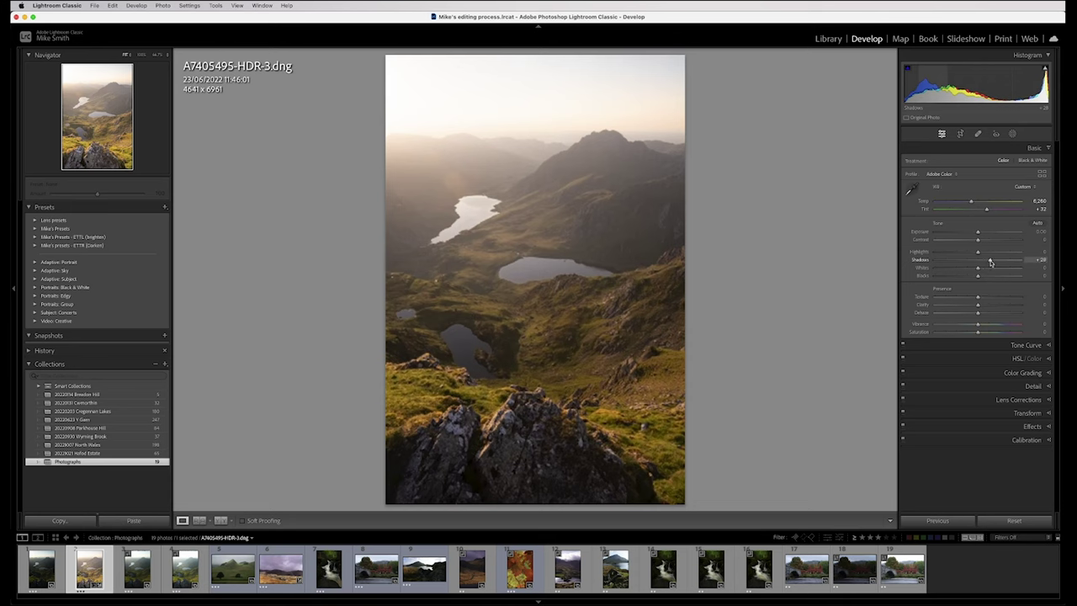
pyautogui.moveTo(982, 242); pyautogui.dragTo(992, 262)
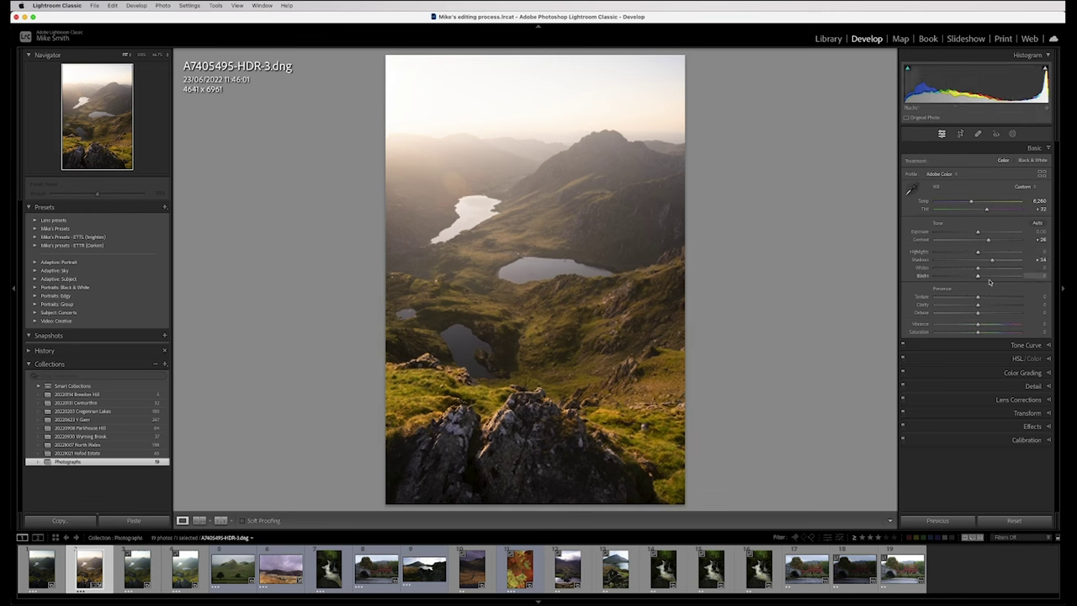
pyautogui.moveTo(978, 324); pyautogui.dragTo(982, 326)
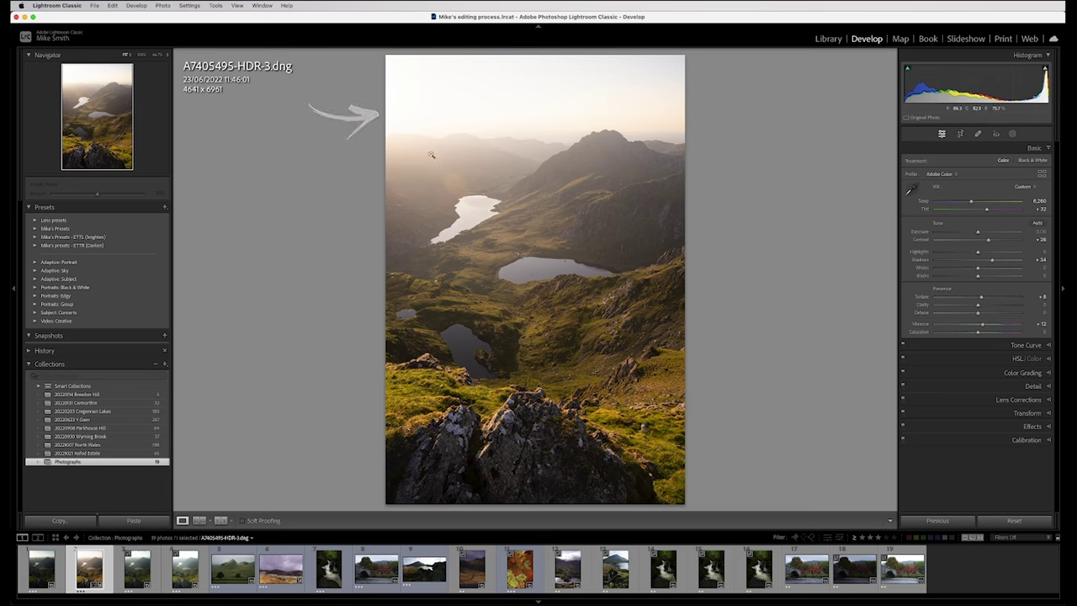
# Add a large radial gradient mask centred just beyond the photo's upper-left edge and warm it to Temp 49.
pyautogui.click(1013, 134)
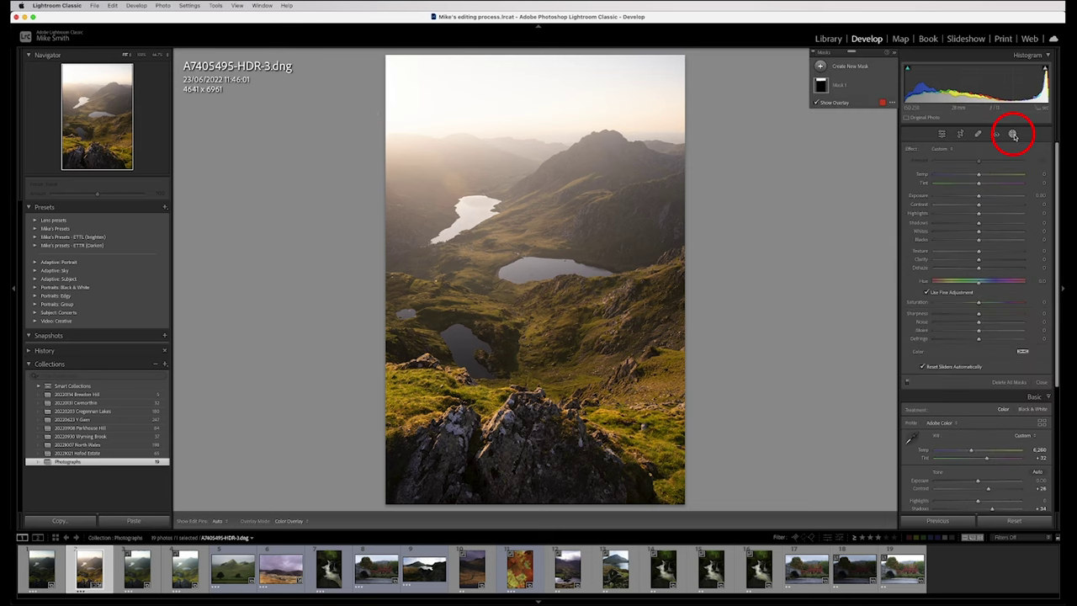
pyautogui.click(821, 65)
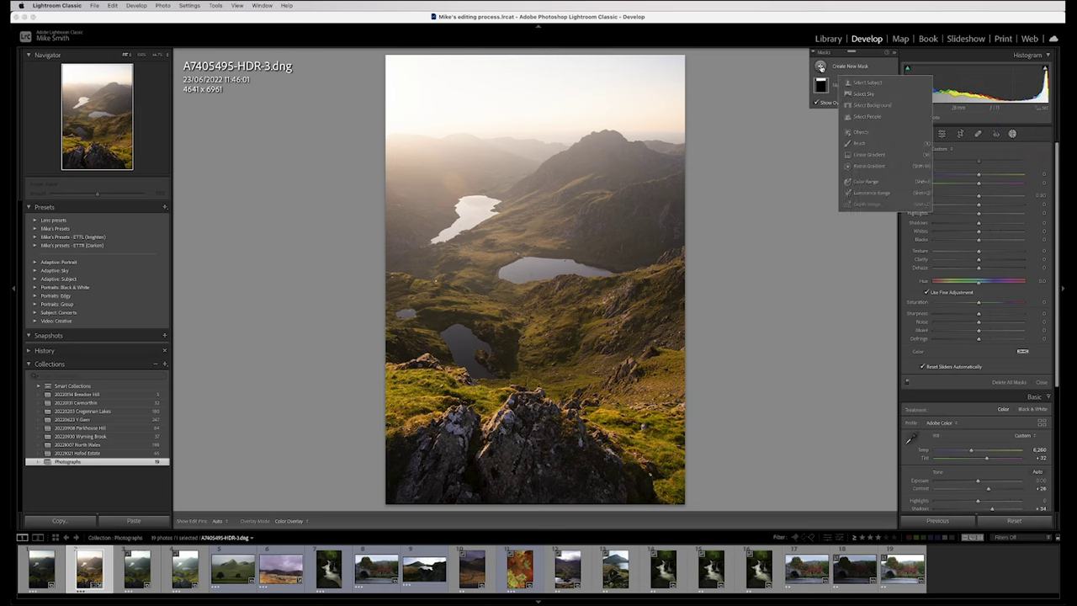
pyautogui.click(863, 166)
pyautogui.moveTo(370, 103); pyautogui.dragTo(670, 325)
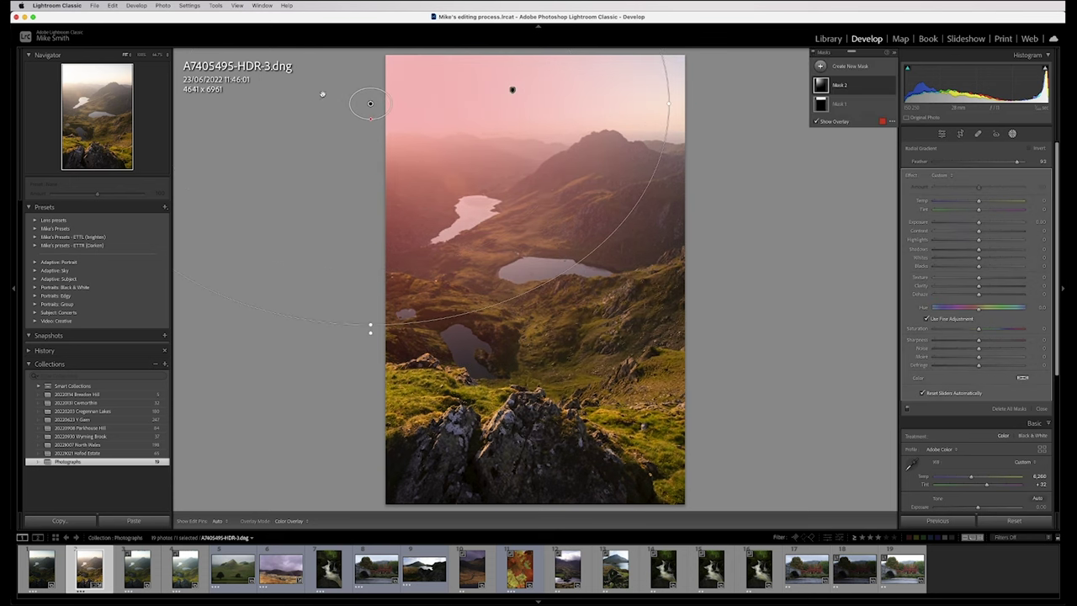
pyautogui.moveTo(370, 104); pyautogui.dragTo(370, 103)
pyautogui.moveTo(978, 204); pyautogui.dragTo(1003, 201)
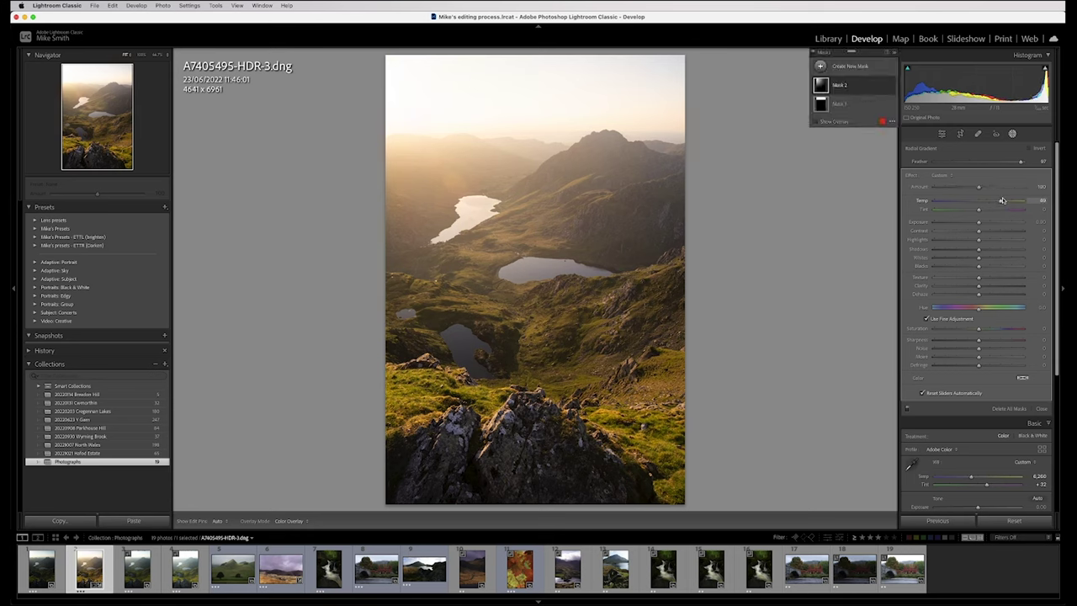
pyautogui.hotkey('shift', 'w')
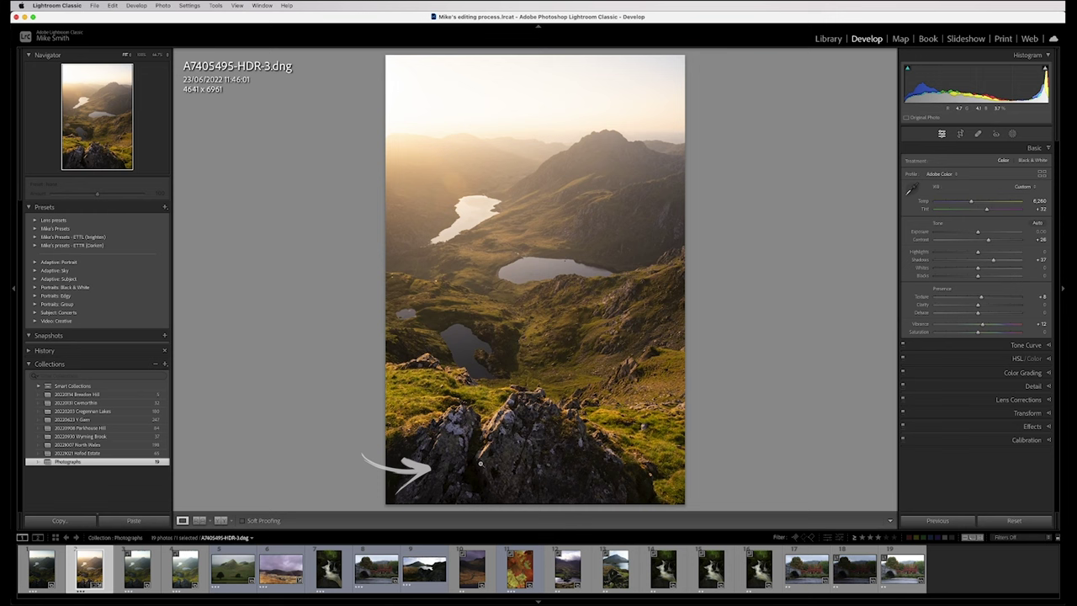
# Create a new object mask over the dark rocks in the foreground.
pyautogui.hotkey('shift', 'w')
pyautogui.click(821, 67)
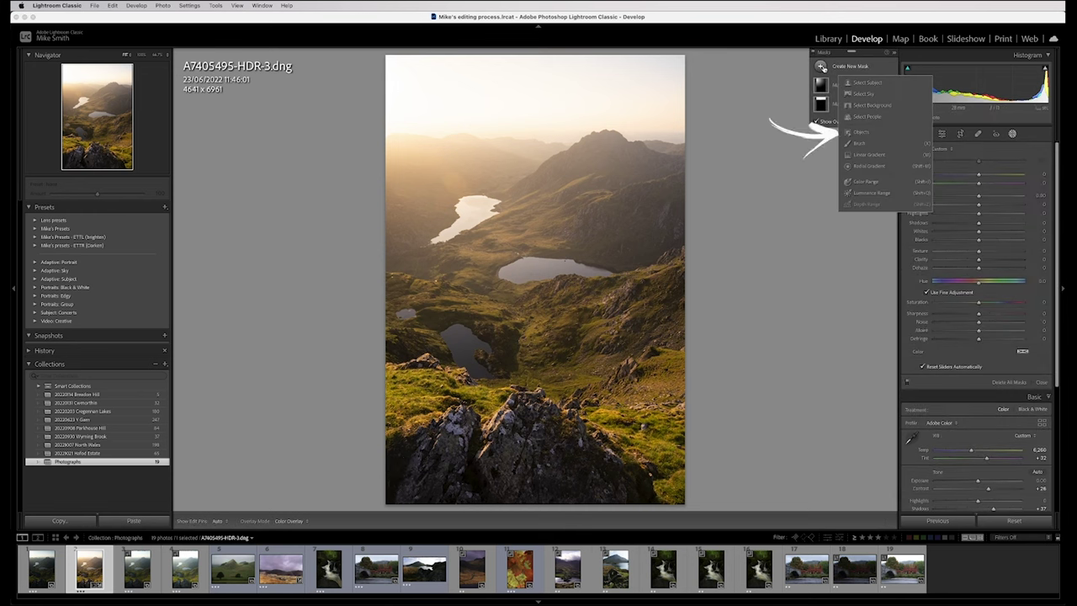
pyautogui.click(860, 133)
pyautogui.moveTo(613, 498)
pyautogui.mouseDown()
pyautogui.moveTo(535, 417)
pyautogui.moveTo(507, 446)
pyautogui.moveTo(603, 499)
pyautogui.moveTo(501, 485)
pyautogui.moveTo(450, 491)
pyautogui.moveTo(436, 466)
pyautogui.moveTo(453, 436)
pyautogui.moveTo(414, 499)
pyautogui.moveTo(464, 448)
pyautogui.moveTo(459, 422)
pyautogui.moveTo(461, 468)
pyautogui.moveTo(524, 409)
pyautogui.moveTo(646, 503)
pyautogui.mouseUp()
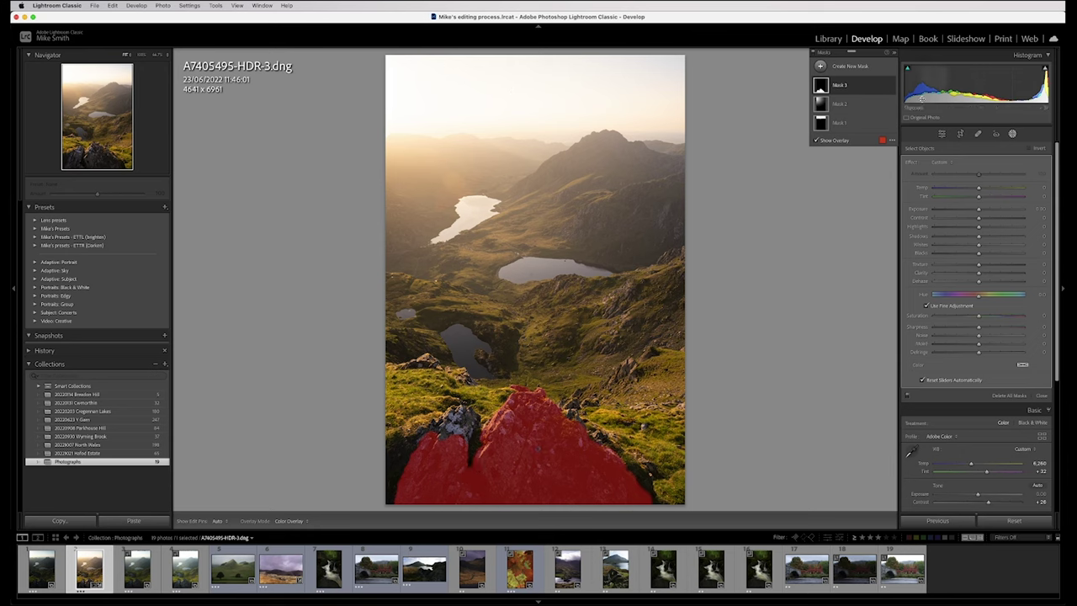
# Add the dark rocks at the photo's lower left to the foreground rock mask with an additional object selection.
pyautogui.click(821, 87)
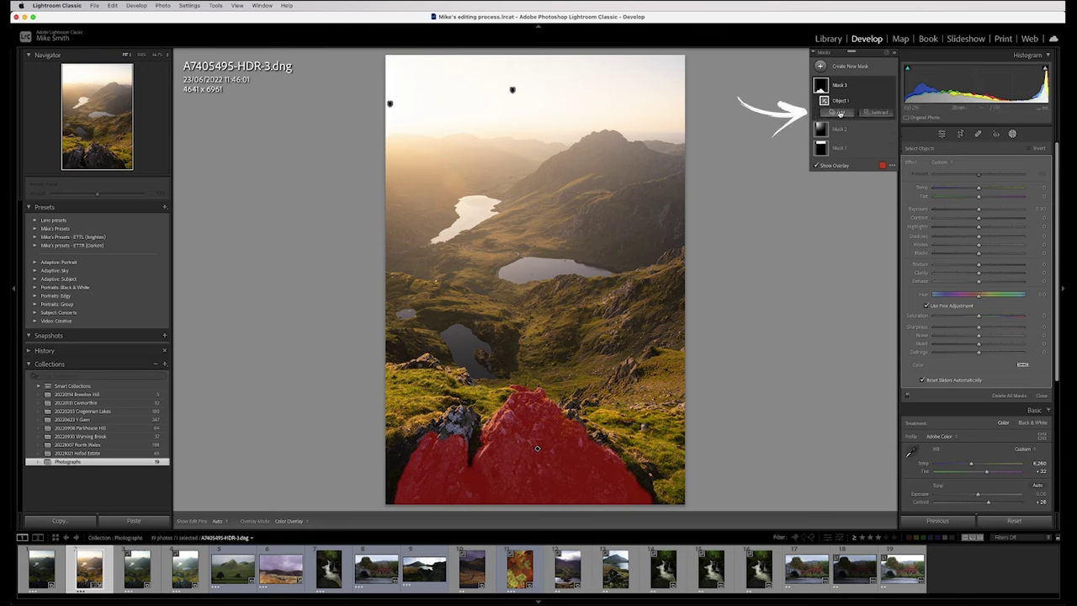
pyautogui.click(840, 113)
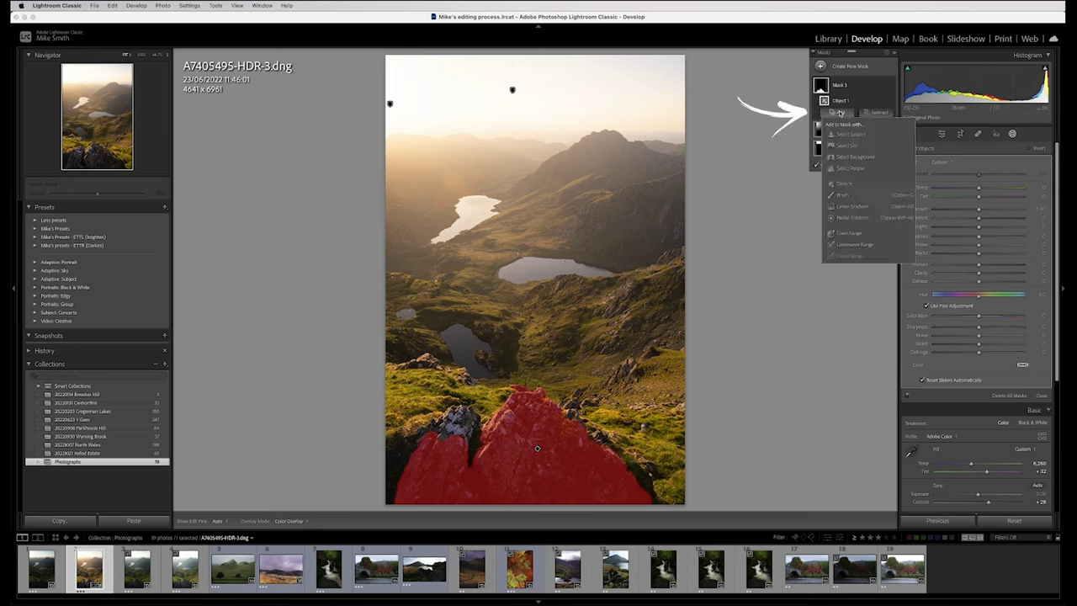
pyautogui.click(844, 185)
pyautogui.moveTo(442, 436)
pyautogui.mouseDown()
pyautogui.moveTo(467, 421)
pyautogui.moveTo(472, 461)
pyautogui.moveTo(472, 433)
pyautogui.moveTo(450, 428)
pyautogui.moveTo(384, 468)
pyautogui.moveTo(406, 490)
pyautogui.moveTo(387, 491)
pyautogui.mouseUp()
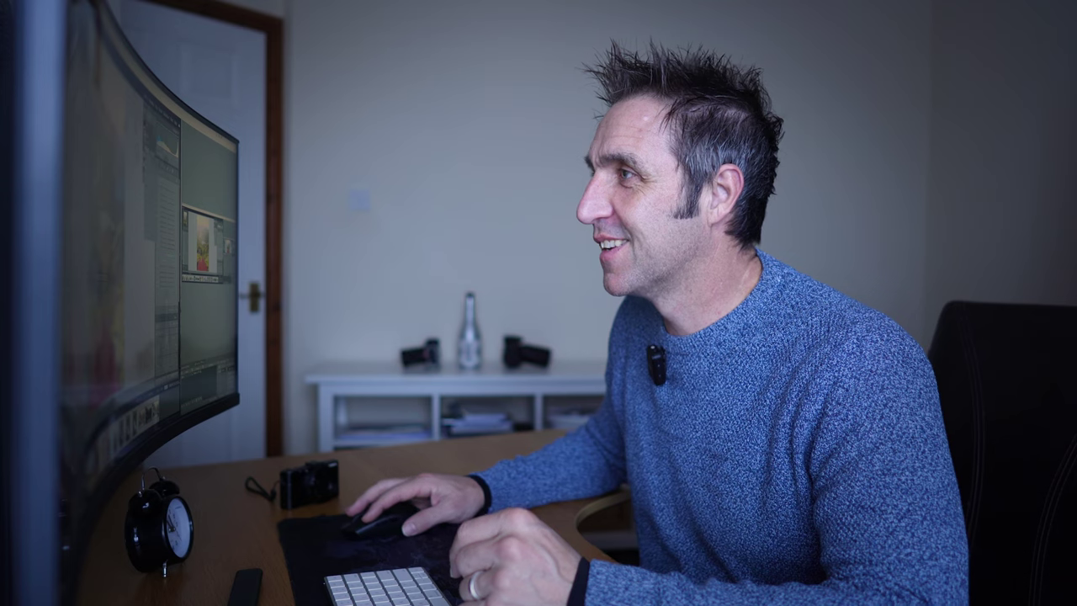
# Add a brush to the rock mask and paint in the gaps along both outer edges of the foreground rocks.
pyautogui.click(838, 123)
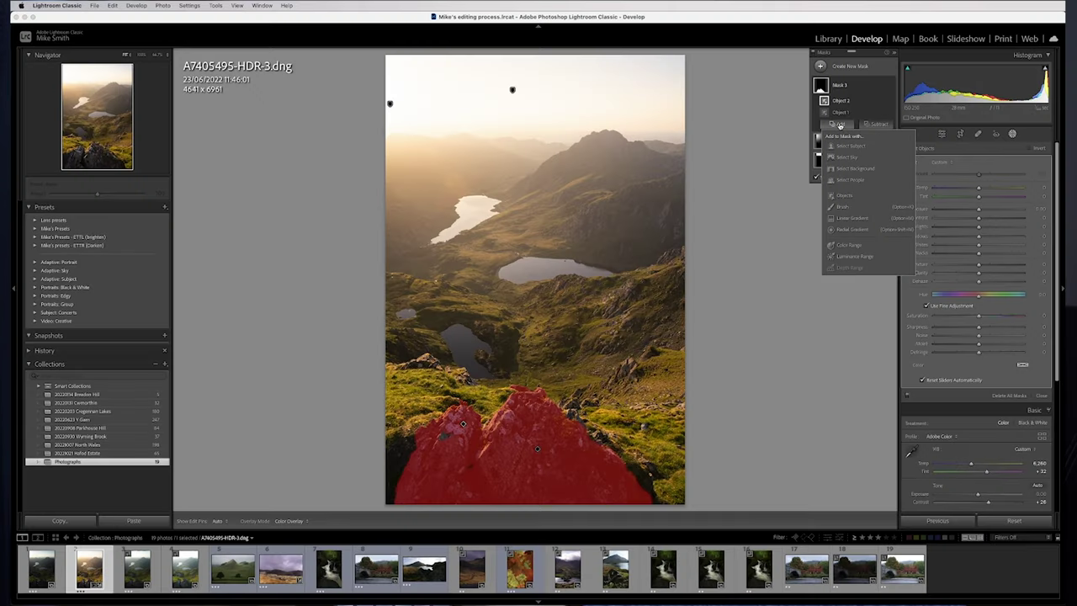
pyautogui.click(842, 207)
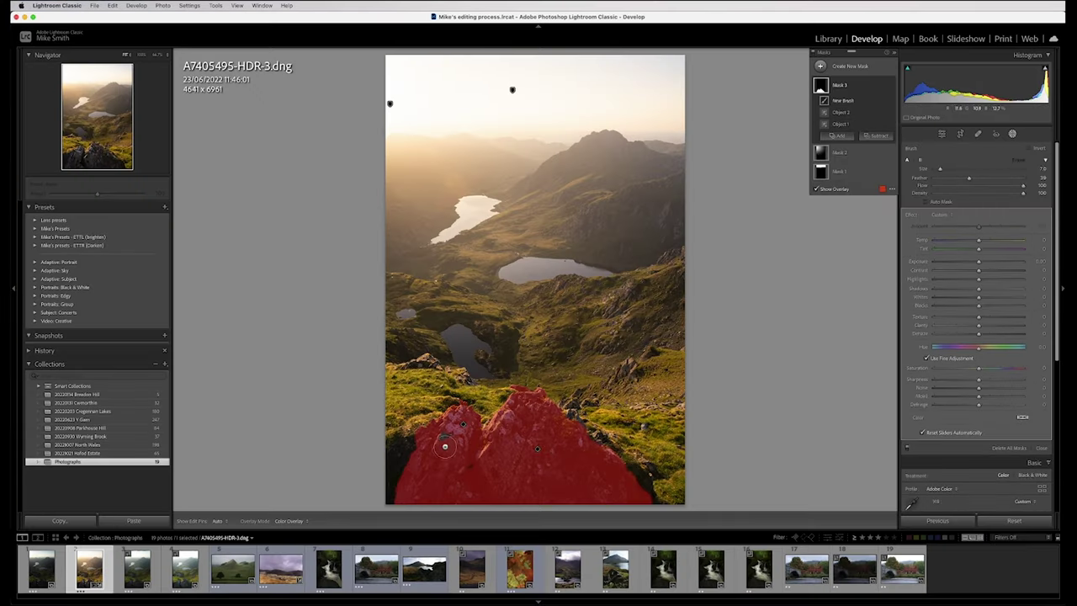
pyautogui.moveTo(413, 444)
pyautogui.mouseDown()
pyautogui.moveTo(395, 448)
pyautogui.moveTo(393, 483)
pyautogui.moveTo(411, 486)
pyautogui.mouseUp()
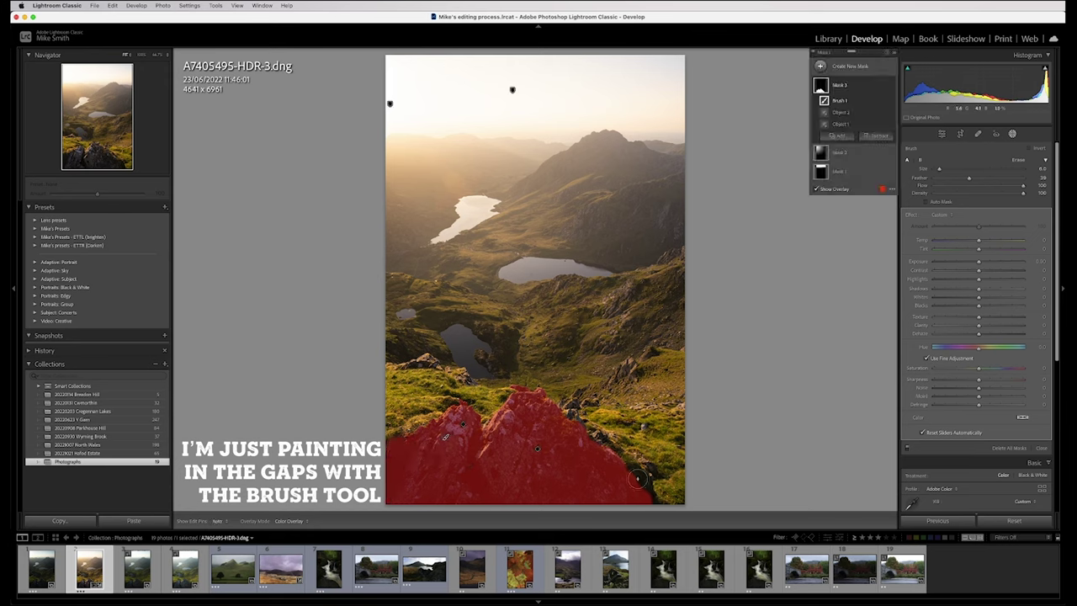
pyautogui.moveTo(639, 478); pyautogui.dragTo(648, 498)
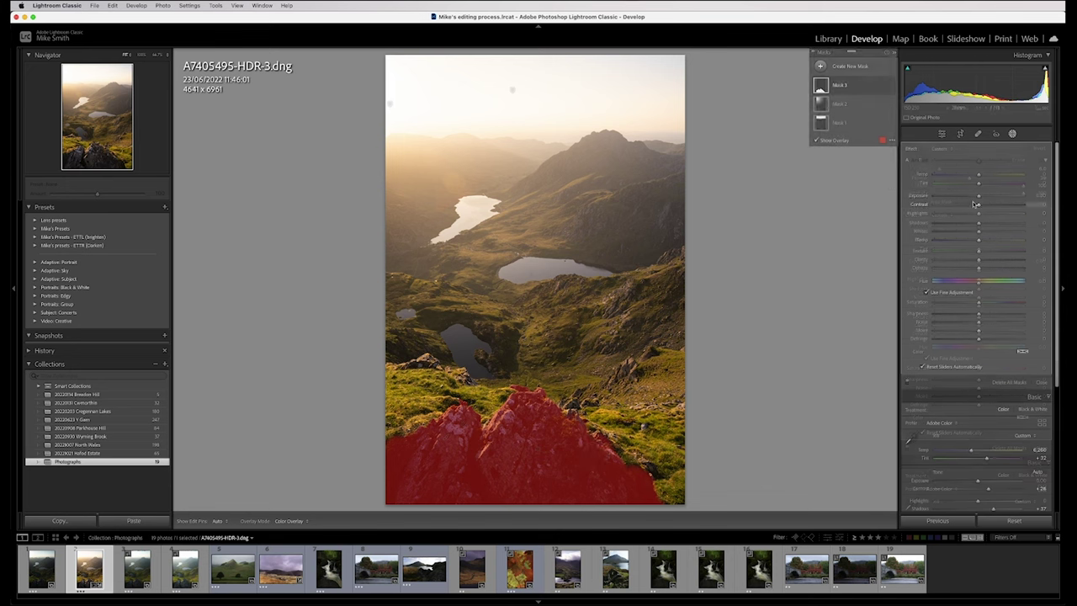
# Set the foreground rock mask to Contrast 50 and Shadows 41, and reset its Temp after trying a warmer setting of 32.
pyautogui.moveTo(980, 223); pyautogui.dragTo(999, 182)
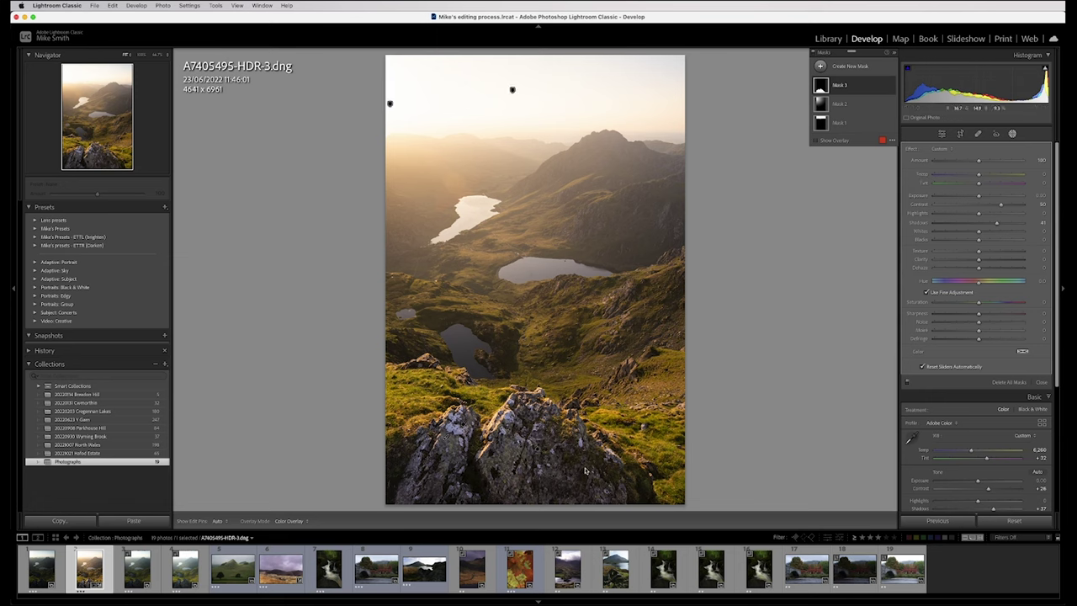
pyautogui.moveTo(979, 174); pyautogui.dragTo(994, 175)
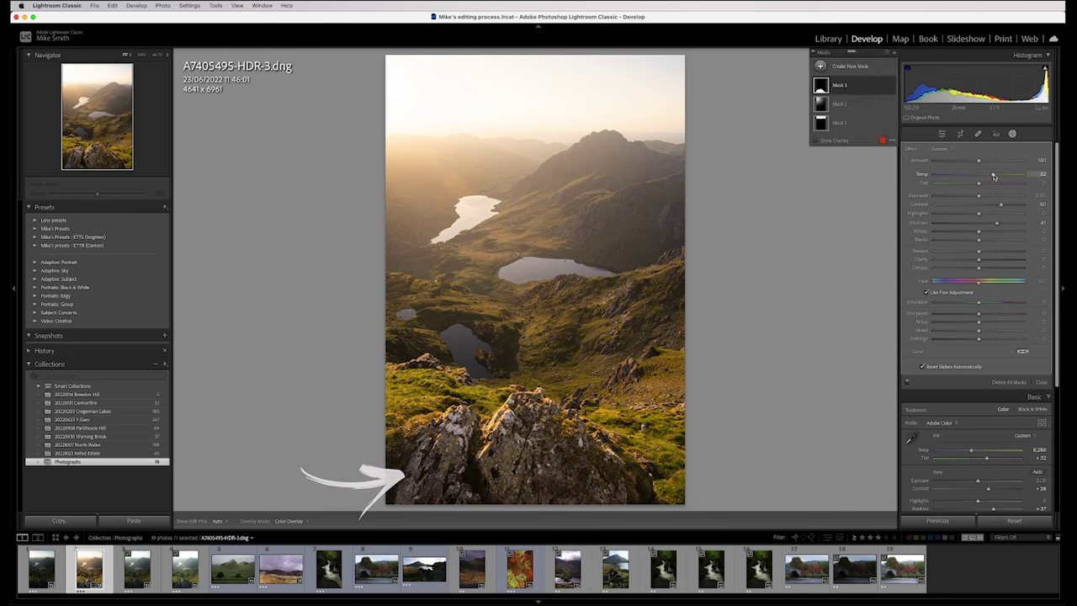
pyautogui.doubleClick(923, 176)
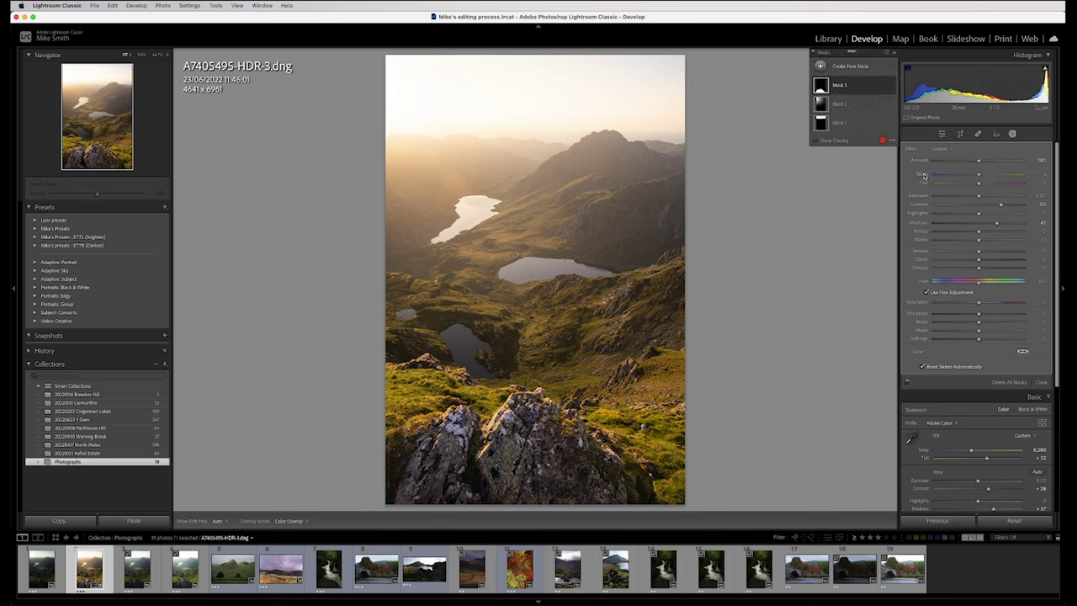
# Colour grade the whole photo with a subtle blue tint in the shadows and a subtle orange tint in the highlights.
pyautogui.click(942, 134)
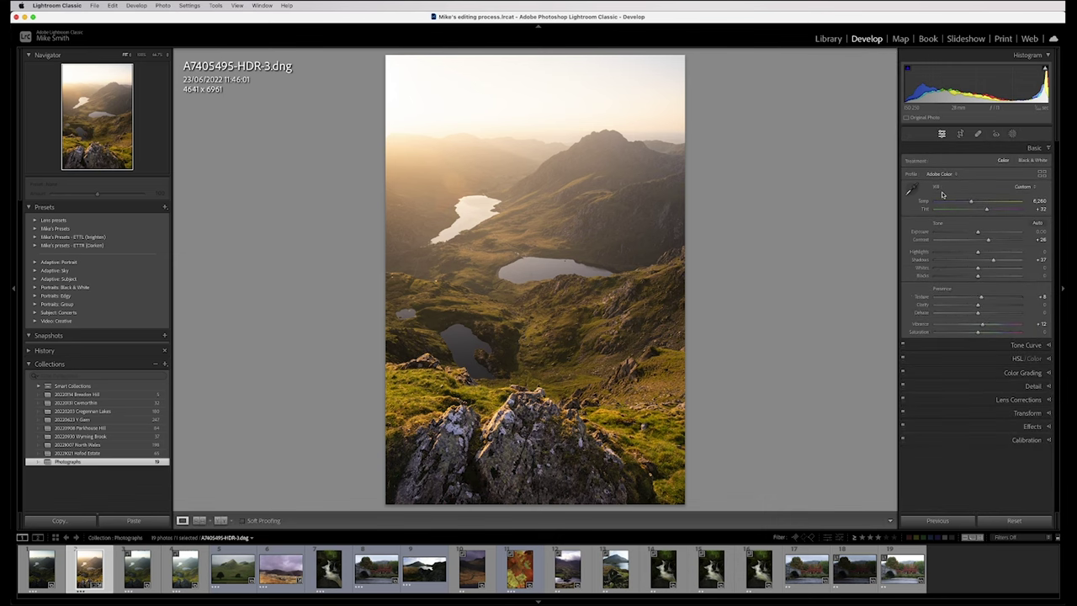
pyautogui.click(979, 373)
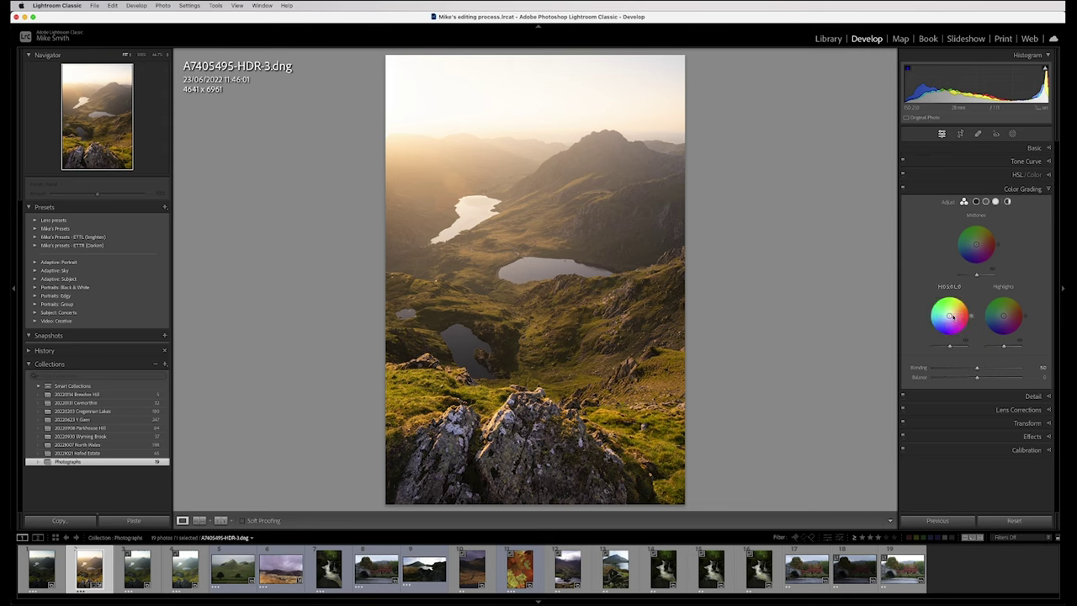
pyautogui.moveTo(949, 317); pyautogui.dragTo(949, 316)
pyautogui.moveTo(1003, 316); pyautogui.dragTo(1004, 314)
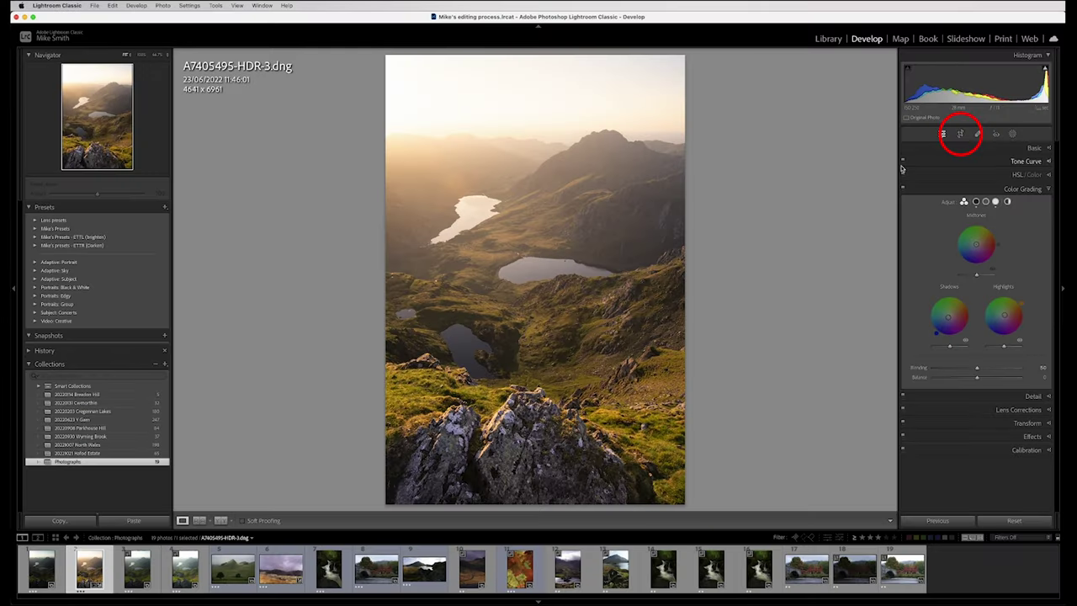
# Crop the bright sky off the top of the photo, leaving an image size of 4641 x 6320.
pyautogui.click(961, 133)
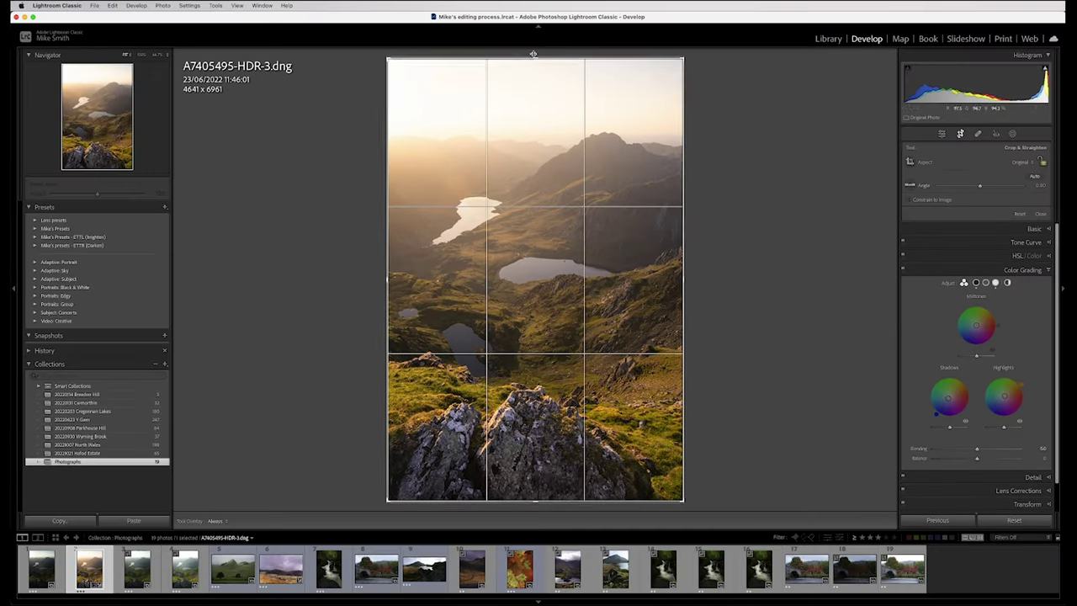
pyautogui.moveTo(535, 59); pyautogui.dragTo(535, 76)
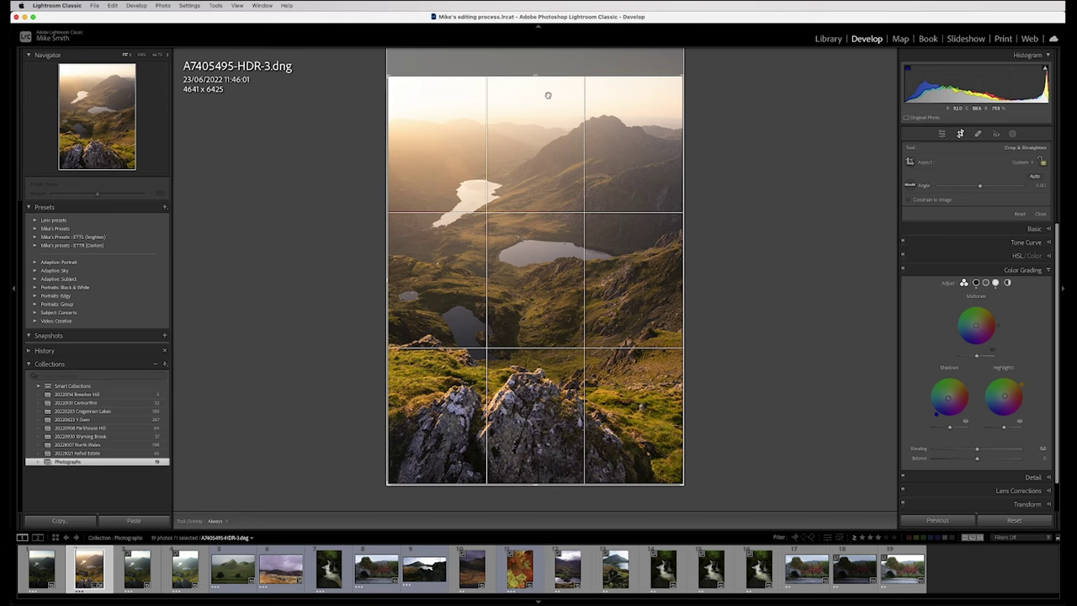
pyautogui.press('Return')
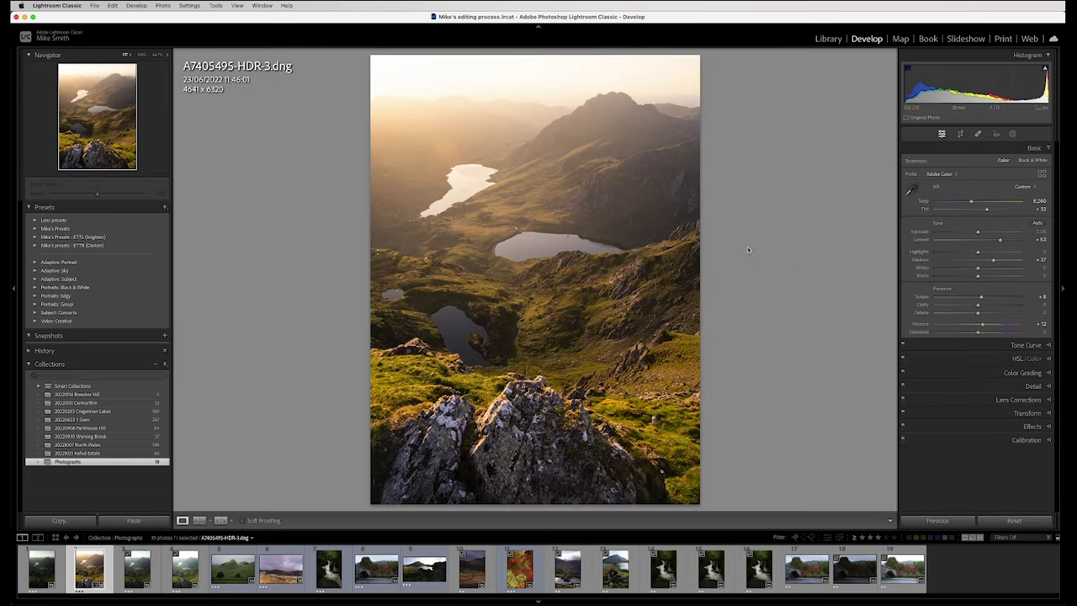
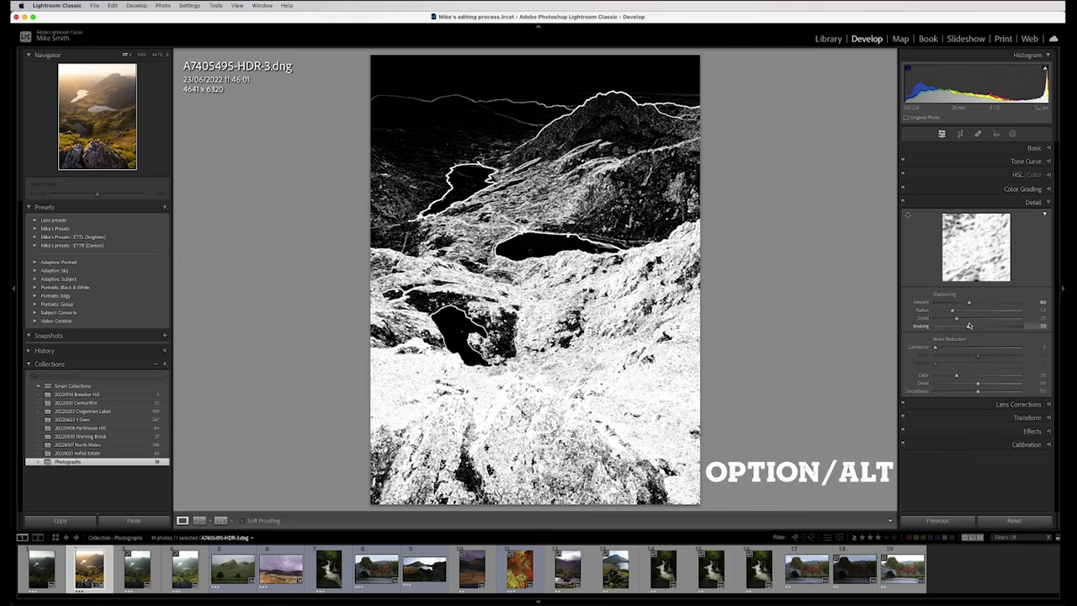
# Set the sharpening Masking to 42 while previewing the black-and-white edge mask.
pyautogui.moveTo(970, 326); pyautogui.dragTo(973, 327)
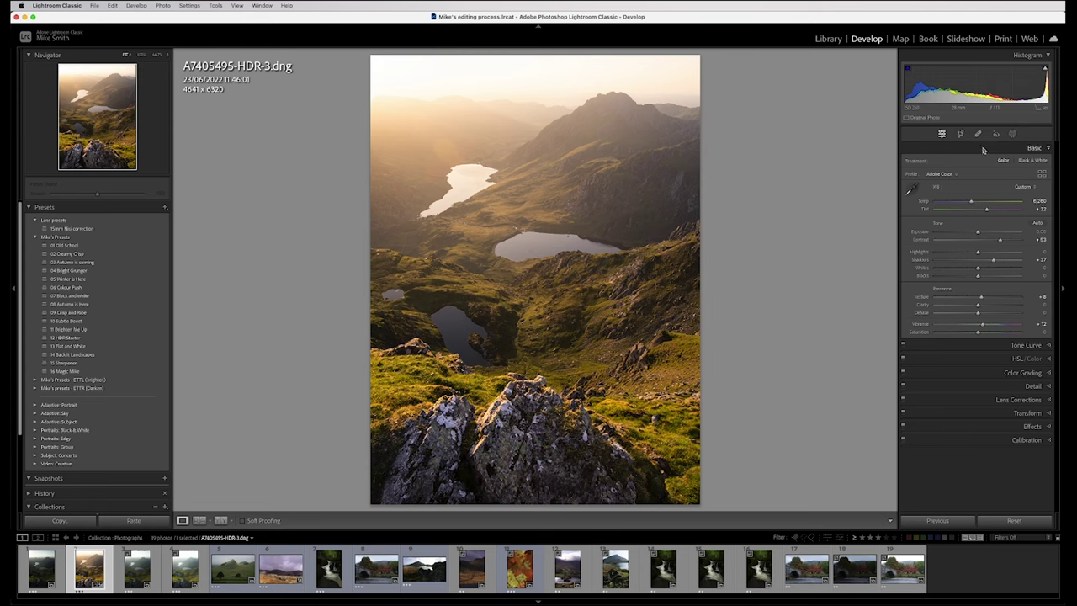
pyautogui.rightClick(985, 151)
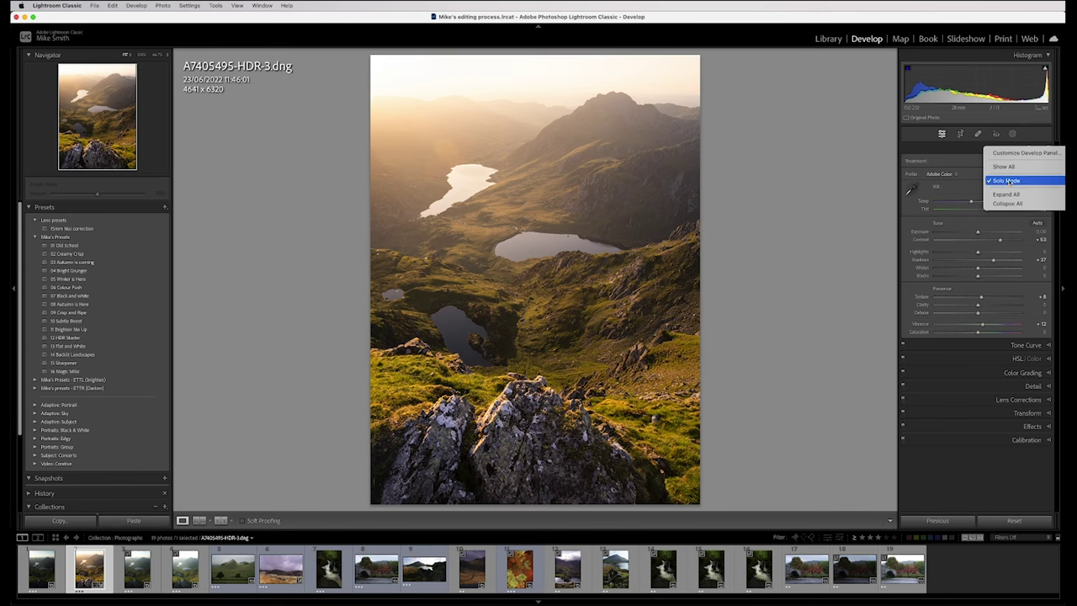
pyautogui.click(970, 155)
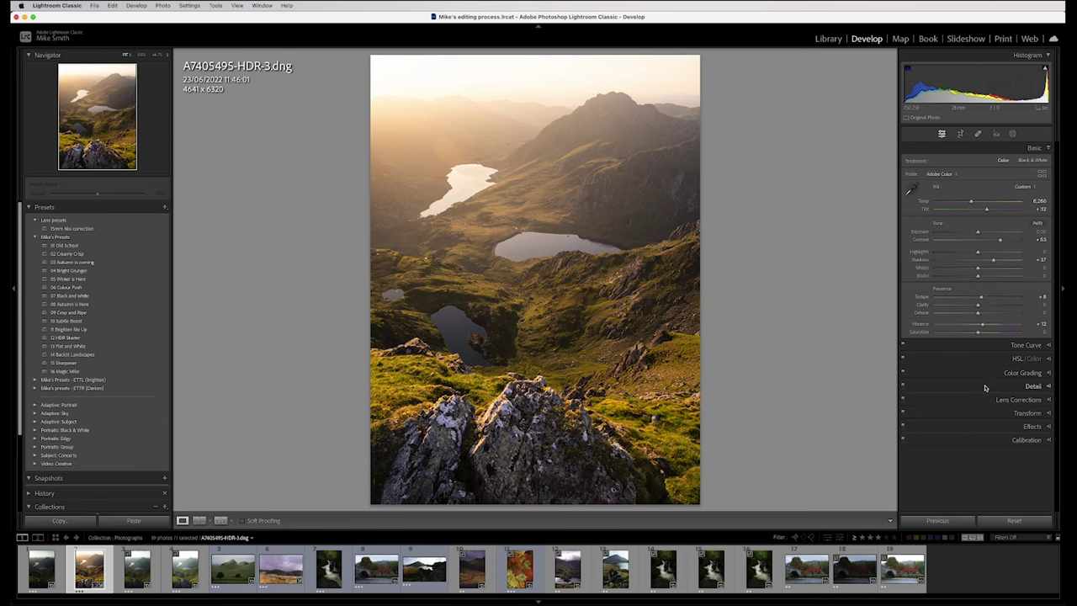
pyautogui.click(1018, 387)
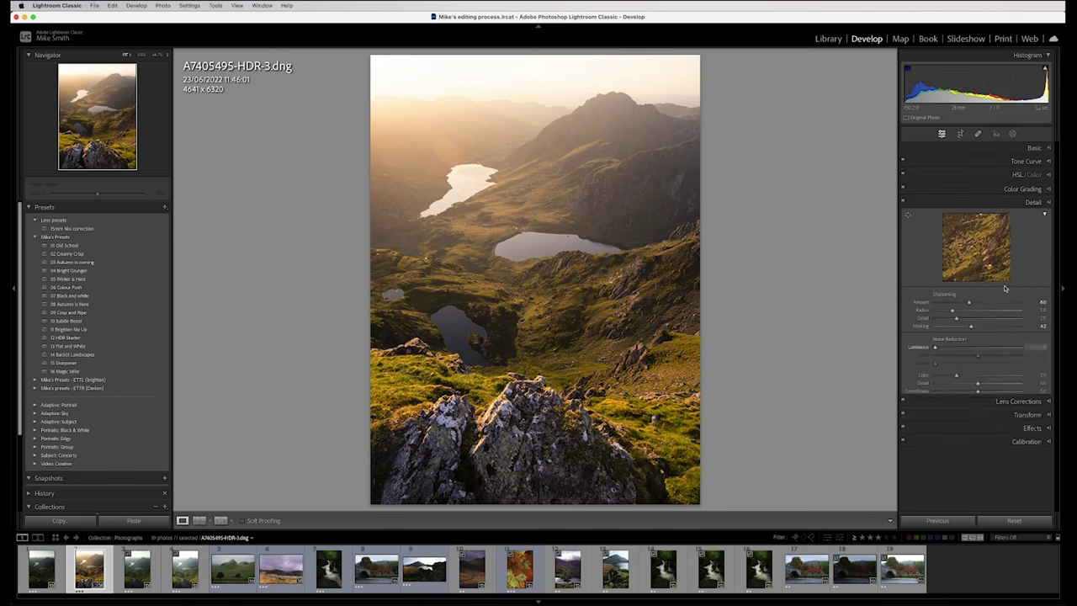
pyautogui.click(979, 176)
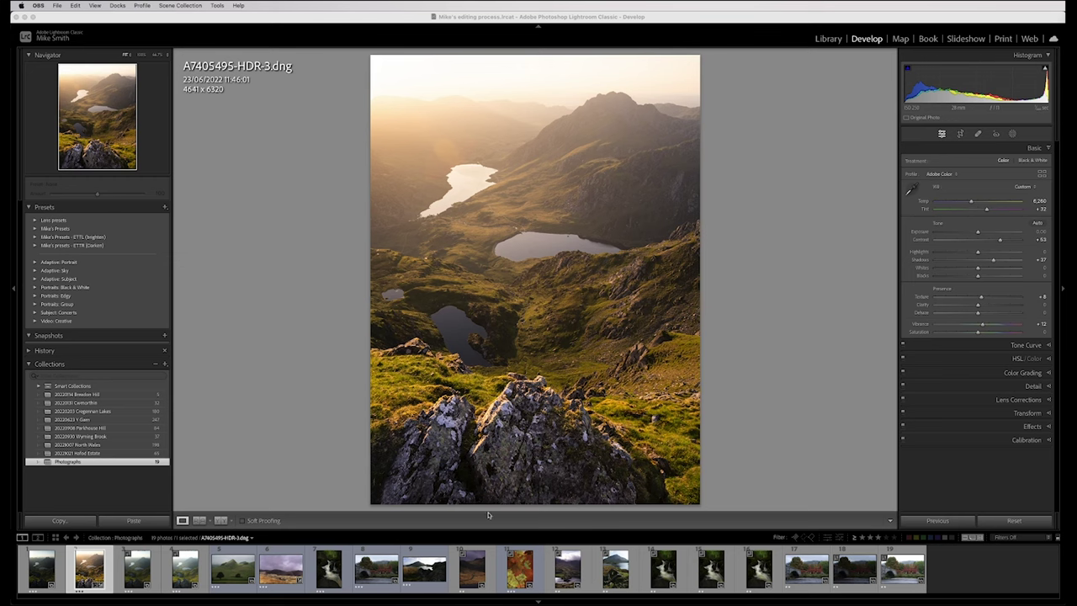
# Open the hill photo A7400953.ARW and compare it with alternative frames in the 20220908 Parkhouse Hill collection.
pyautogui.click(231, 570)
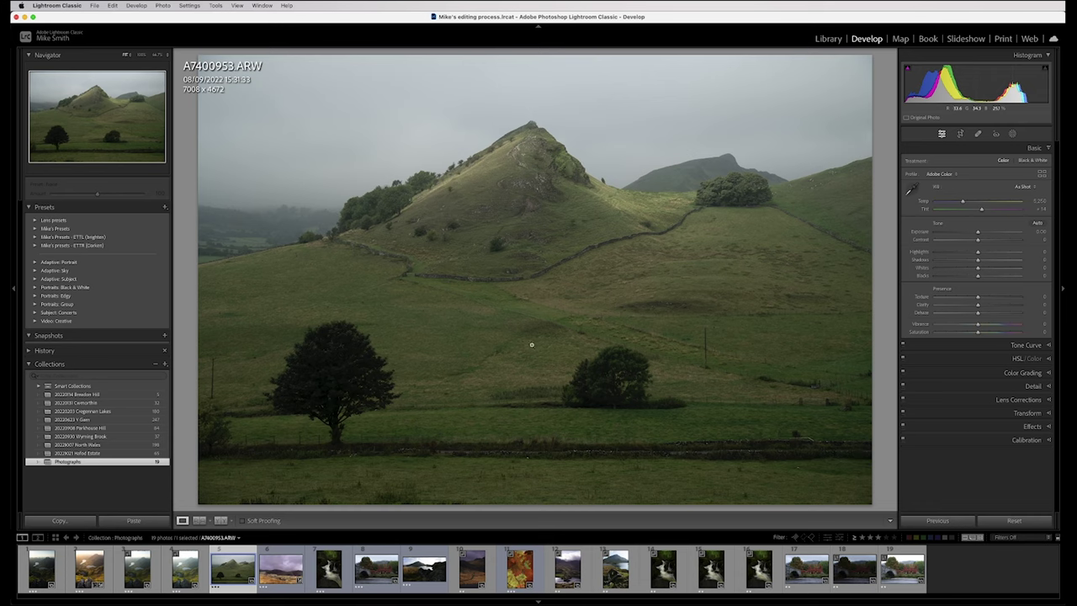
pyautogui.click(78, 428)
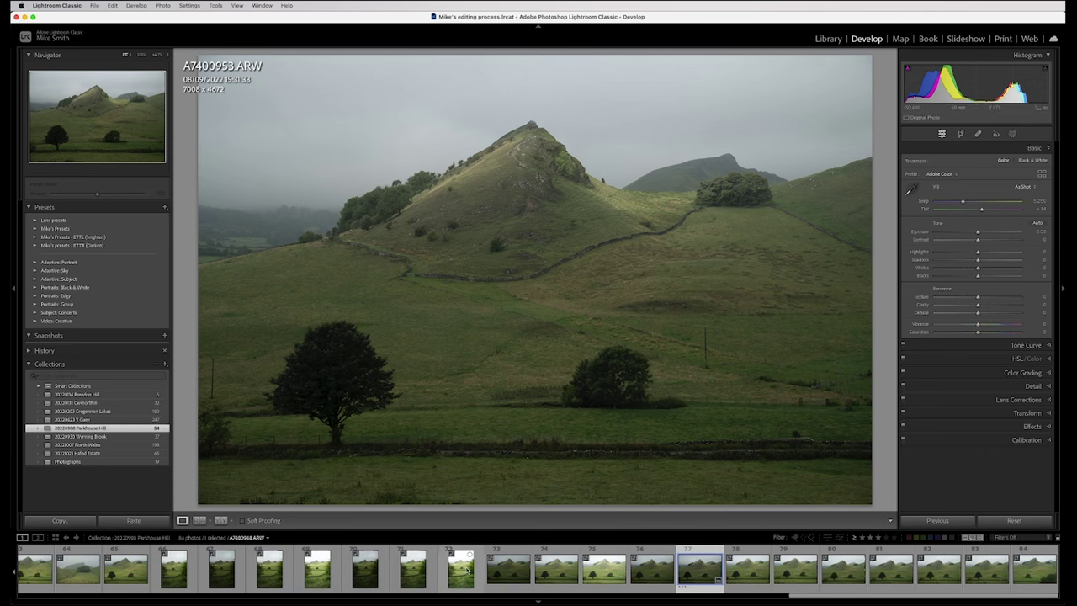
pyautogui.click(498, 570)
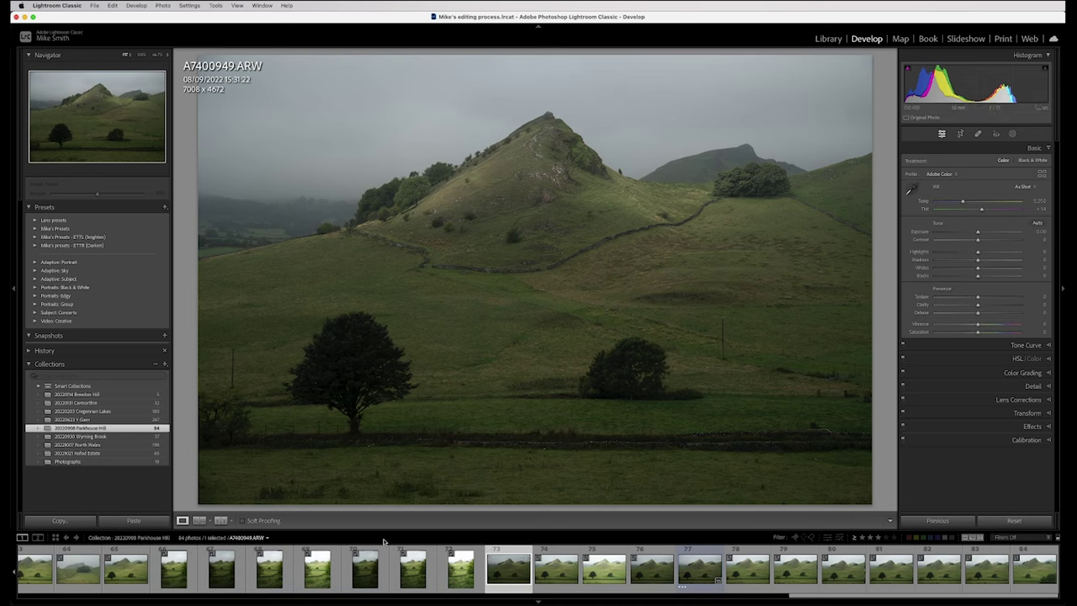
pyautogui.click(126, 573)
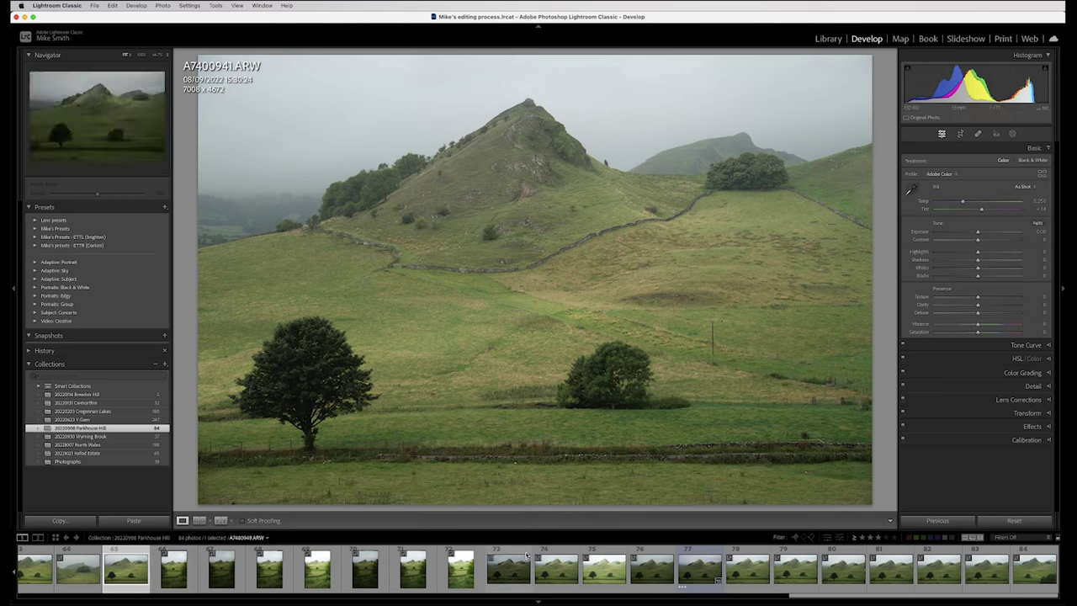
pyautogui.click(699, 569)
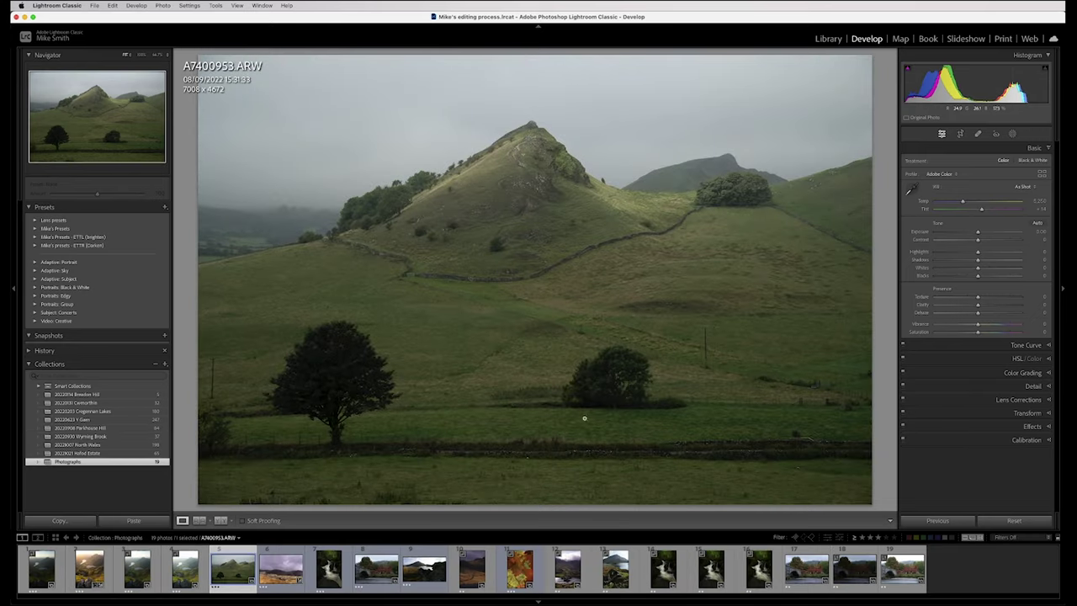
# Crop the hill photo to a 21 x 9 panorama of 6010 x 2576 framing the peak and distant hill, excluding the foreground trees.
pyautogui.click(960, 133)
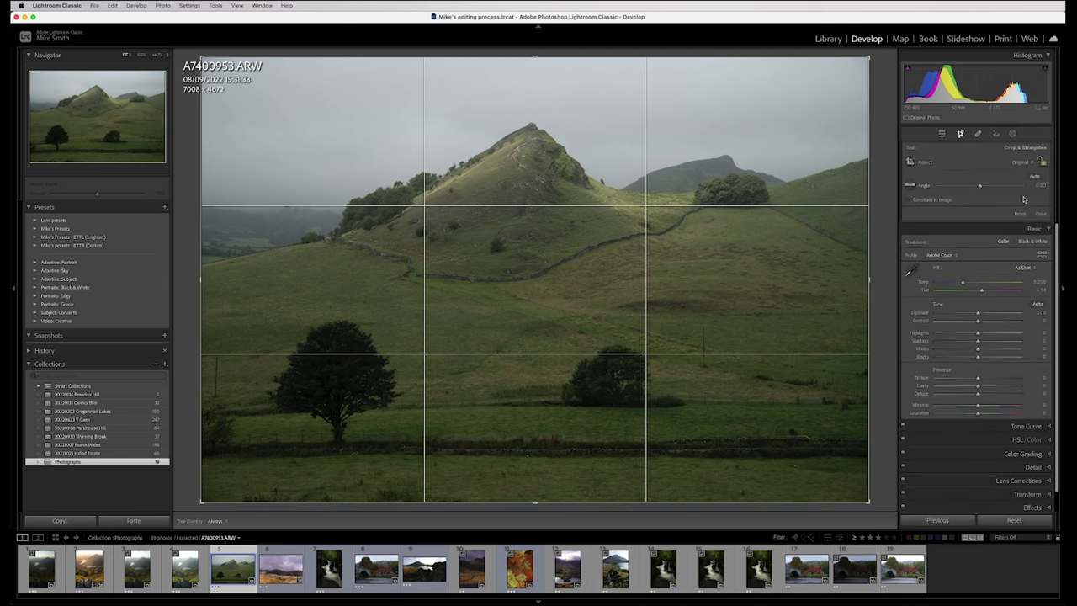
pyautogui.click(1020, 162)
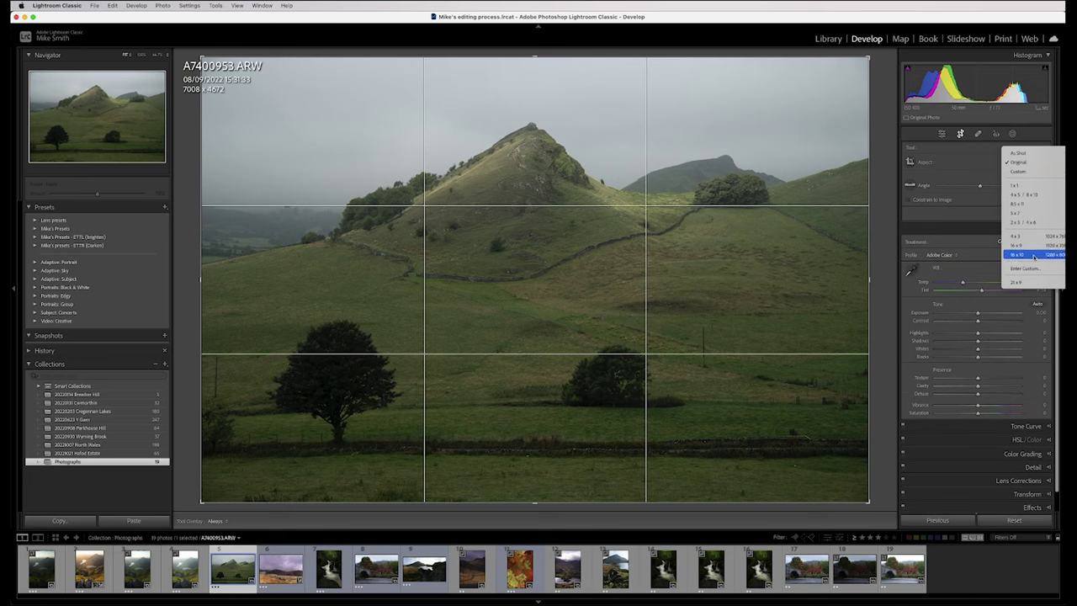
pyautogui.click(1016, 282)
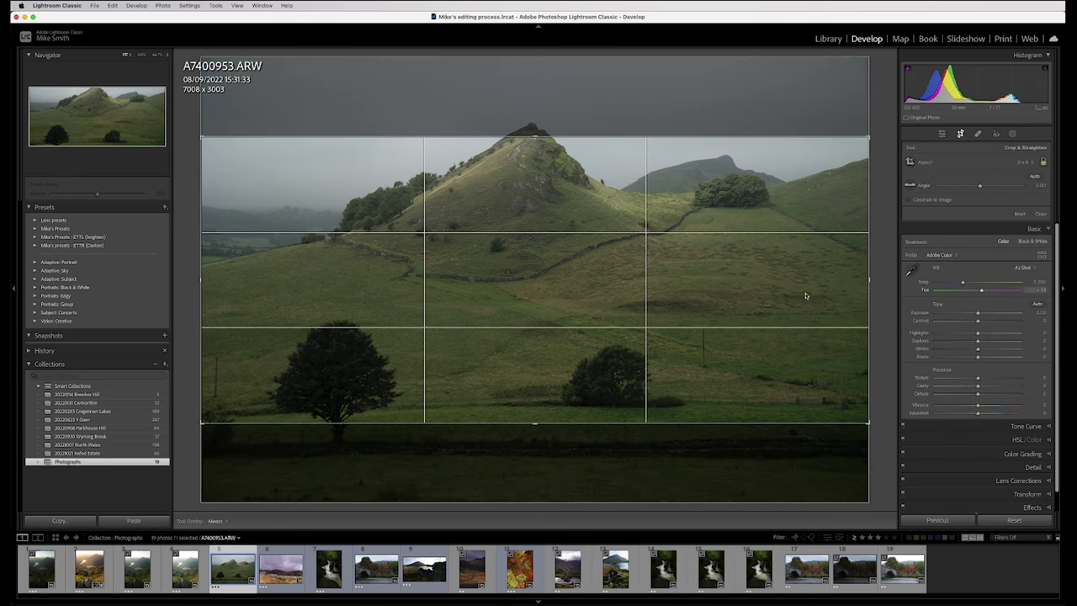
pyautogui.moveTo(201, 422); pyautogui.dragTo(265, 385)
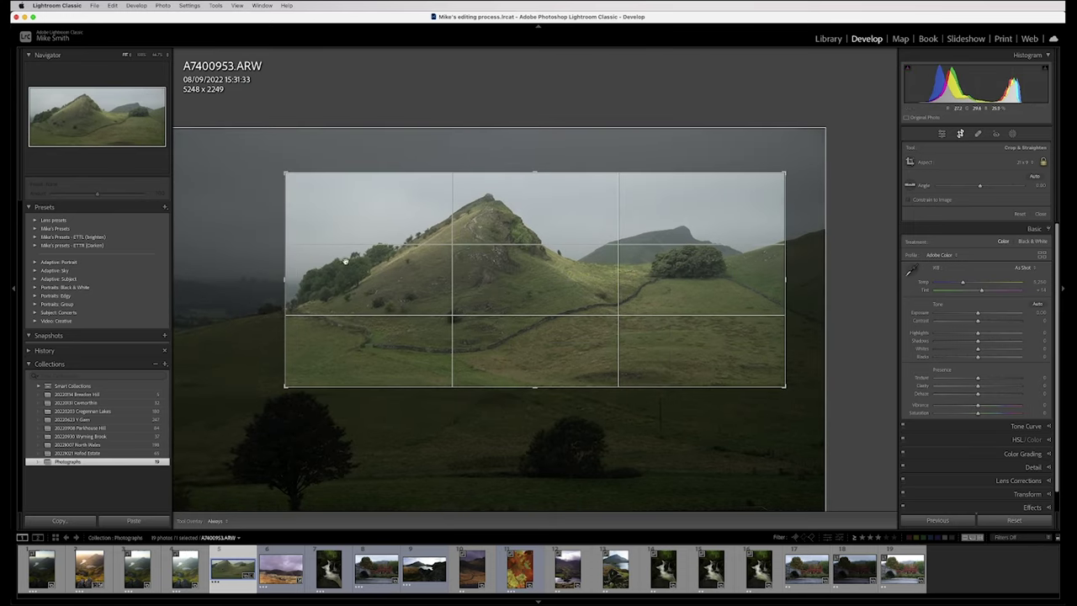
pyautogui.moveTo(274, 283); pyautogui.dragTo(264, 282)
pyautogui.moveTo(534, 163); pyautogui.dragTo(536, 156)
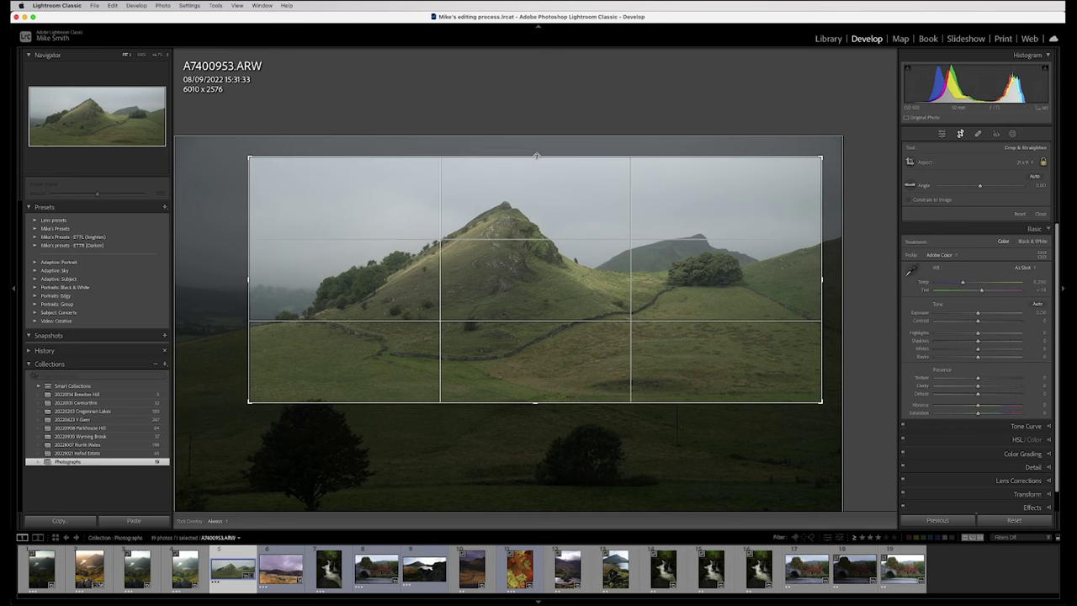
pyautogui.moveTo(522, 258); pyautogui.dragTo(517, 266)
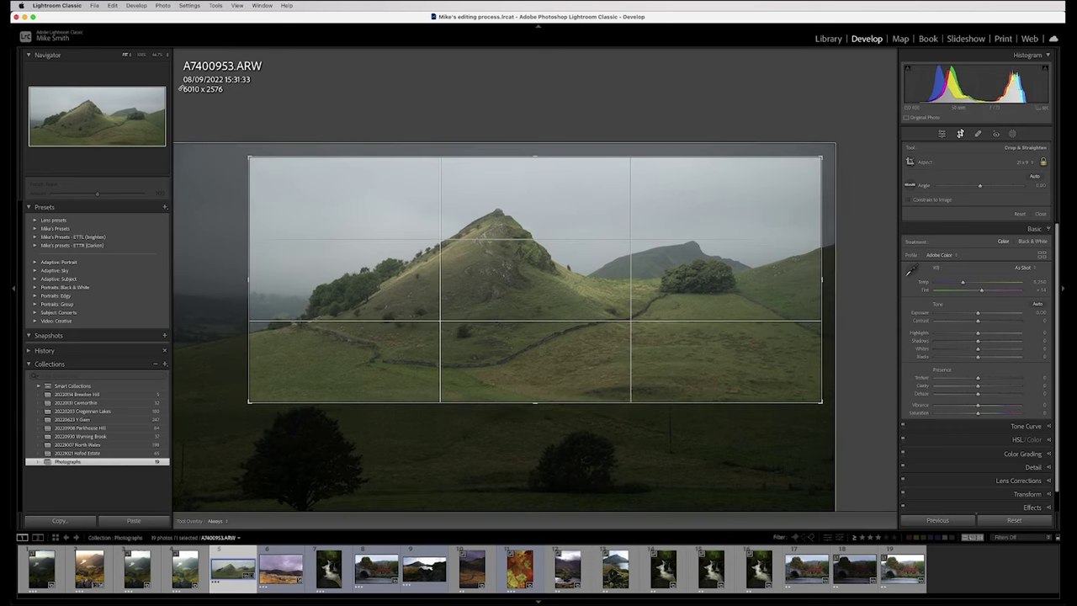
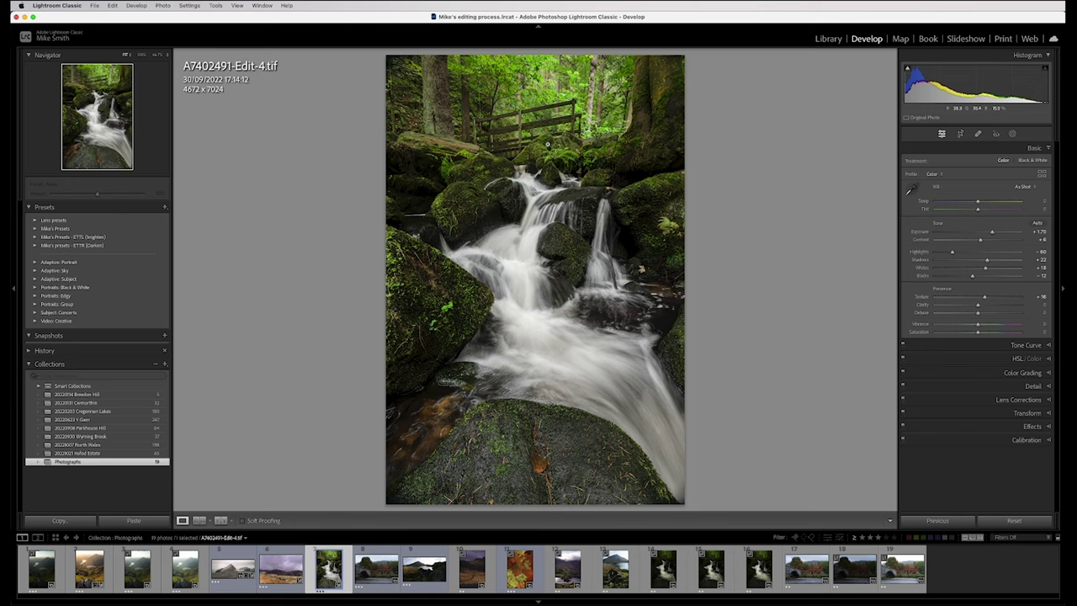
pyautogui.click(1020, 148)
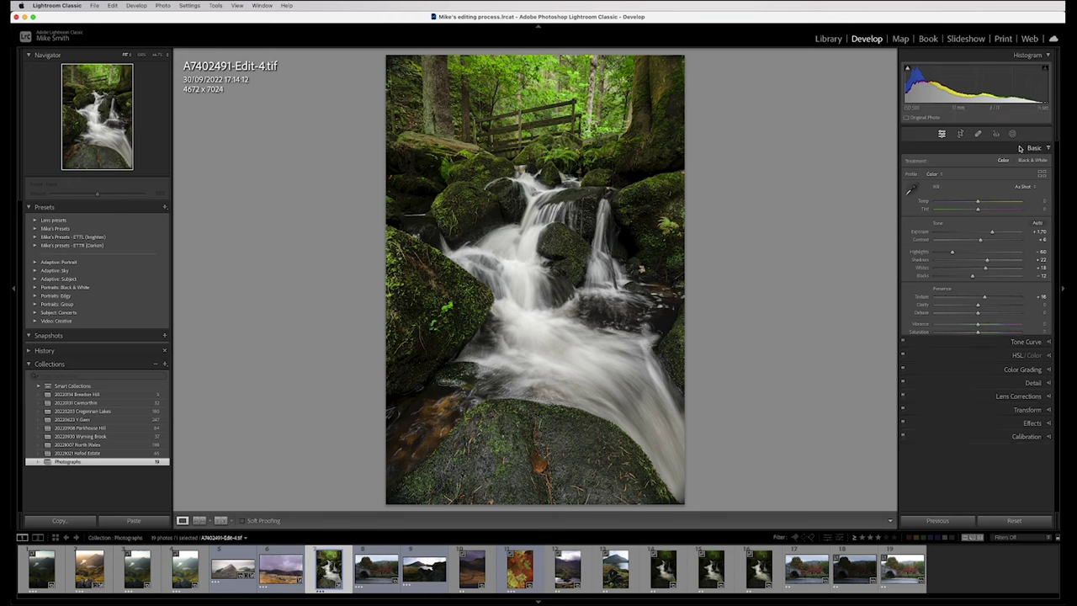
# Set the waterfall photo's HSL saturation to Yellow -10, Aqua -26, Blue -41, Purple -100 and Magenta -100, and reduce the Green saturation.
pyautogui.click(982, 175)
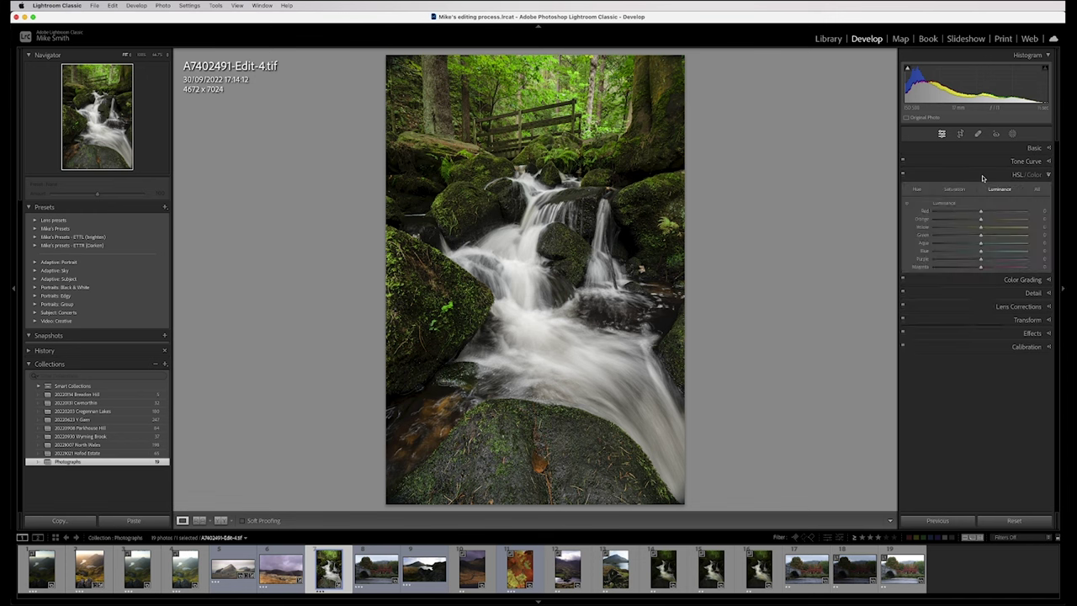
pyautogui.click(954, 188)
pyautogui.moveTo(981, 251); pyautogui.dragTo(1011, 238)
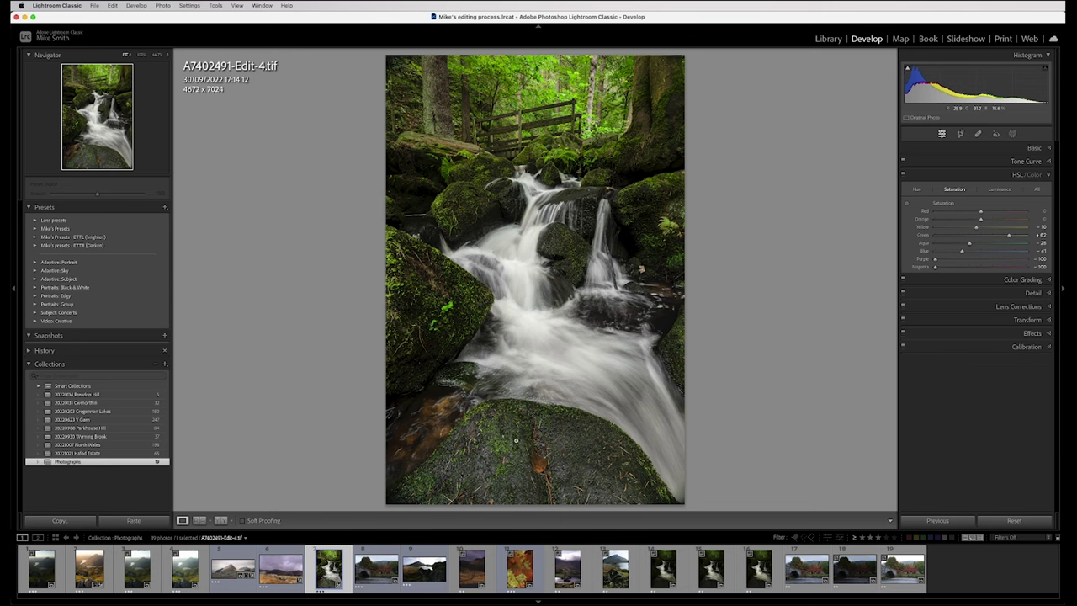
pyautogui.moveTo(1009, 237); pyautogui.dragTo(974, 238)
pyautogui.click(1000, 190)
pyautogui.click(994, 177)
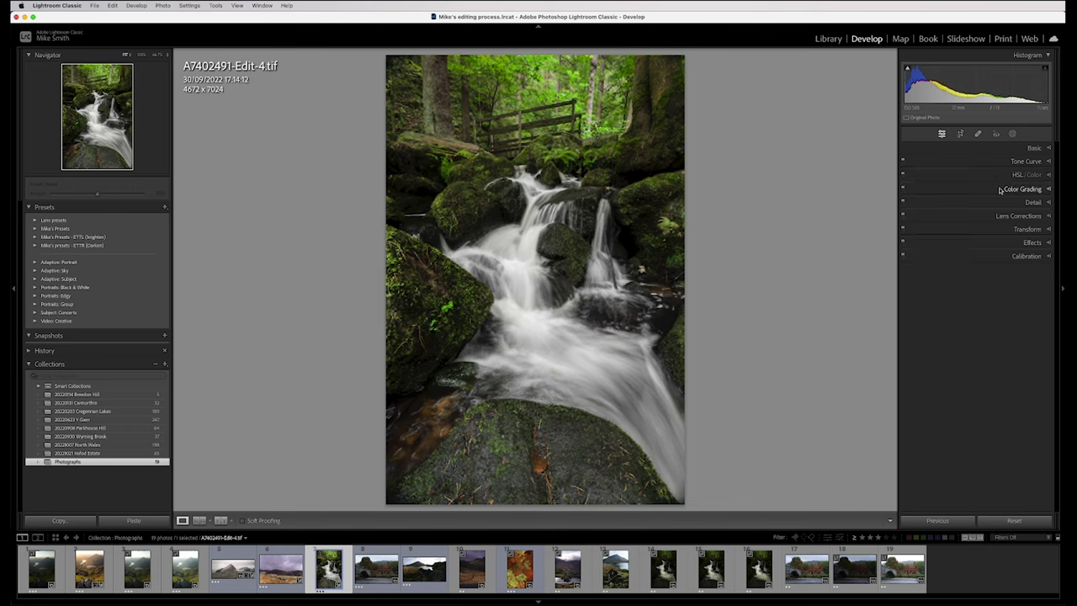
# Subtract a new brush with Flow 100 and Density 100 from Mask 1, working on the mossy rock beside the small cascade.
pyautogui.click(987, 204)
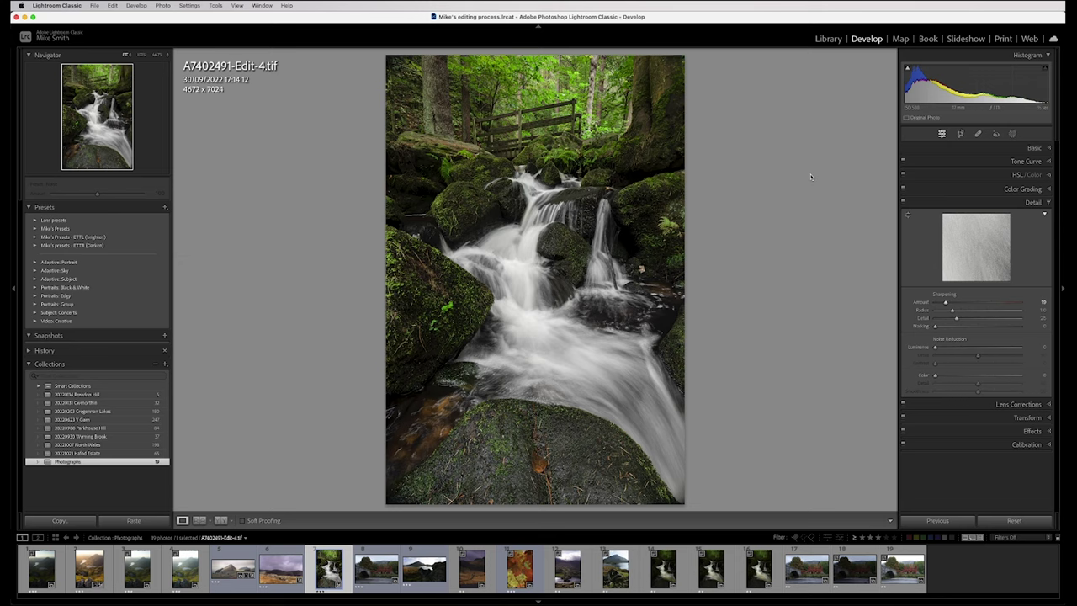
pyautogui.click(597, 261)
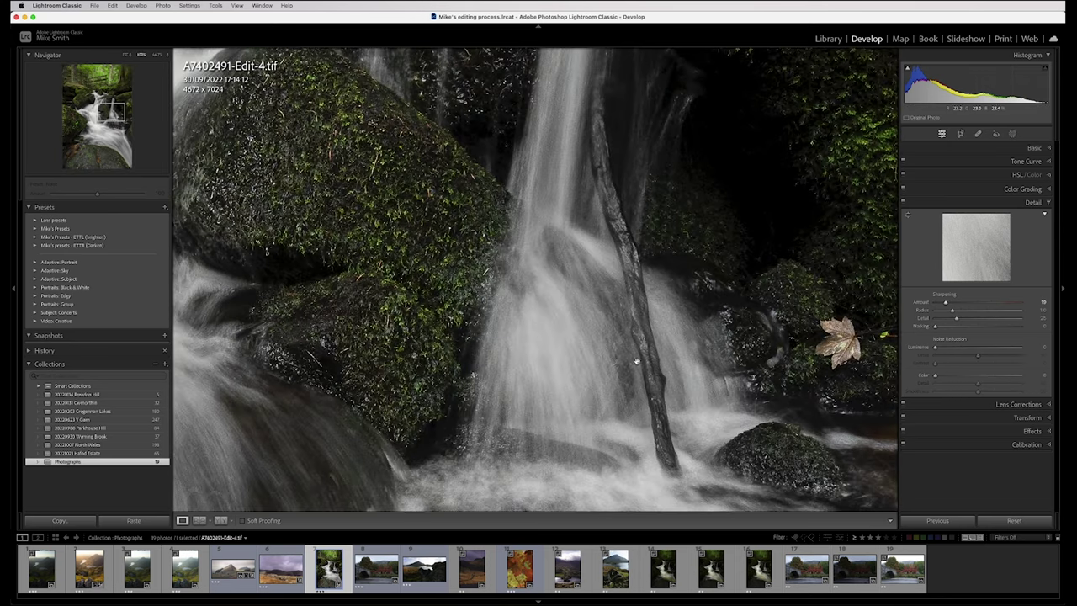
pyautogui.click(1012, 133)
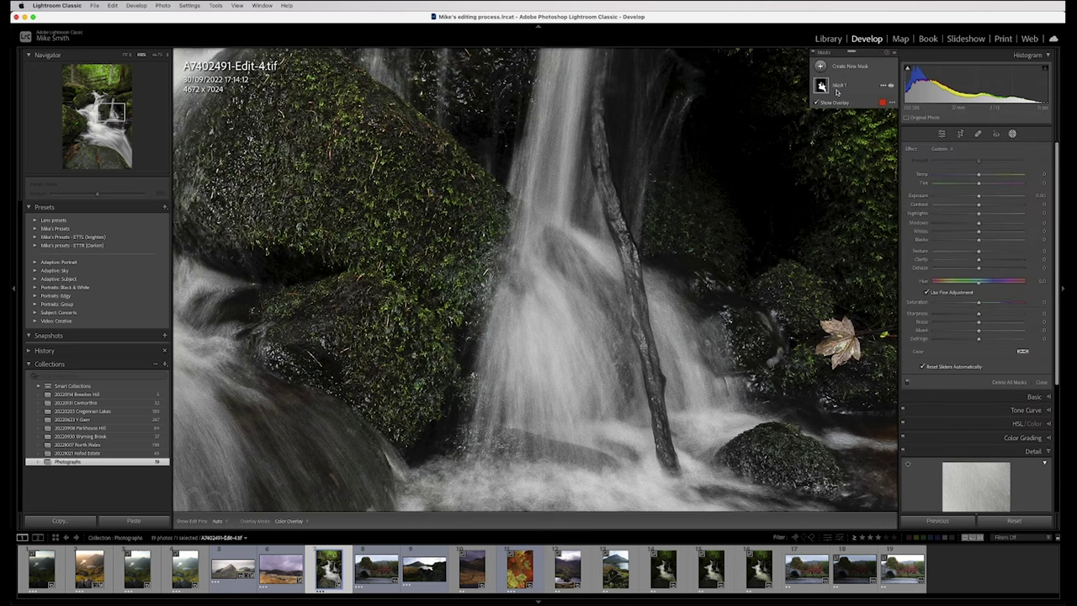
pyautogui.click(821, 86)
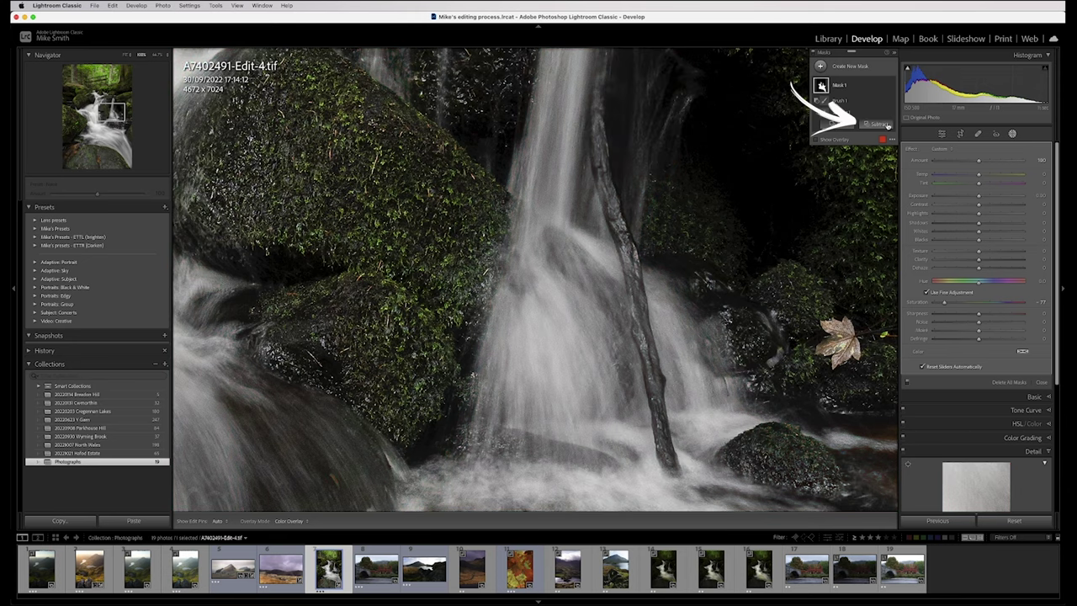
pyautogui.click(875, 126)
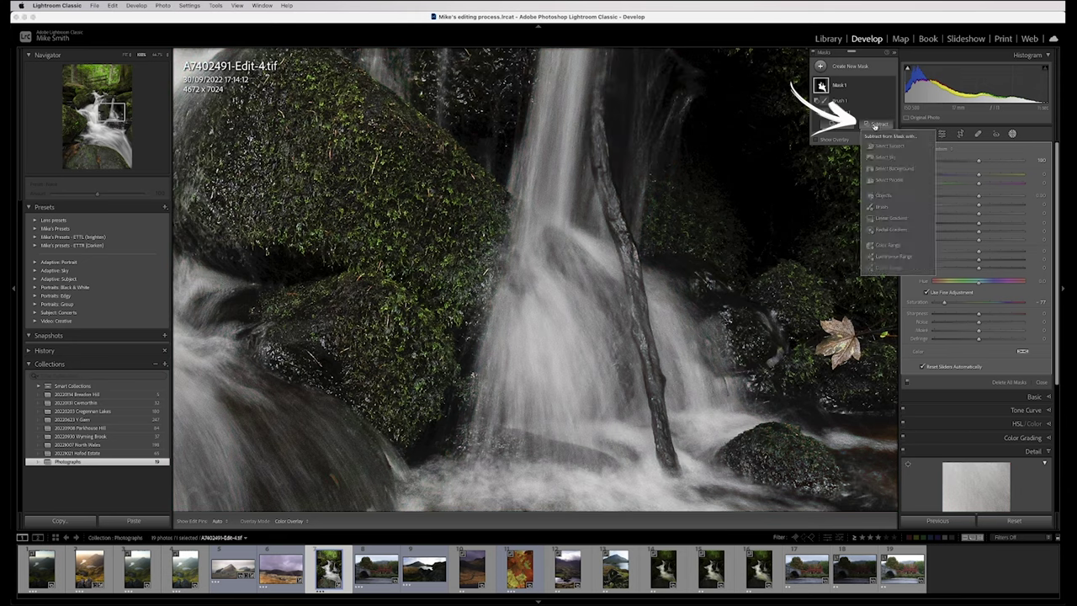
pyautogui.click(882, 205)
pyautogui.scroll(-8, 599, 189)
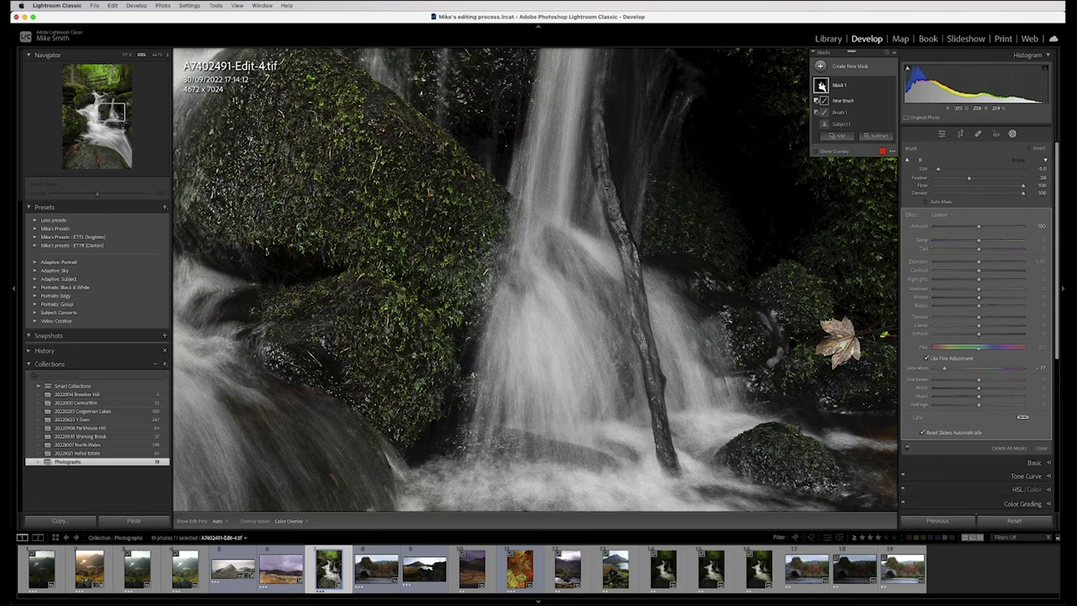
# Brush the mossy rocks around the cascade out of the desaturation mask, checking the rock edges, and finish masking.
pyautogui.press('h')
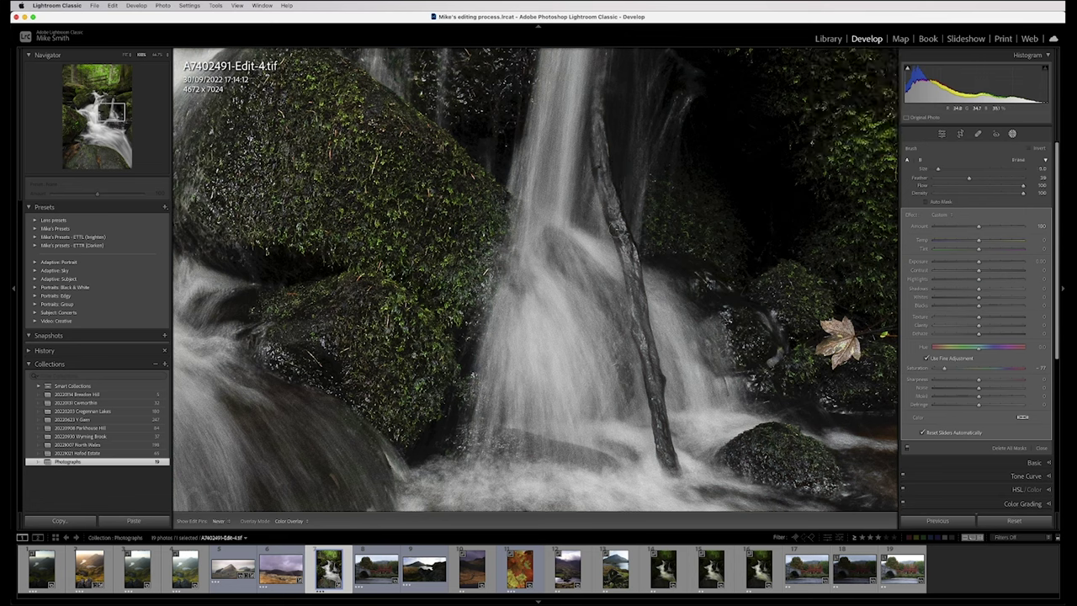
pyautogui.press('h')
pyautogui.press('h')
pyautogui.press('h')
pyautogui.press('z')
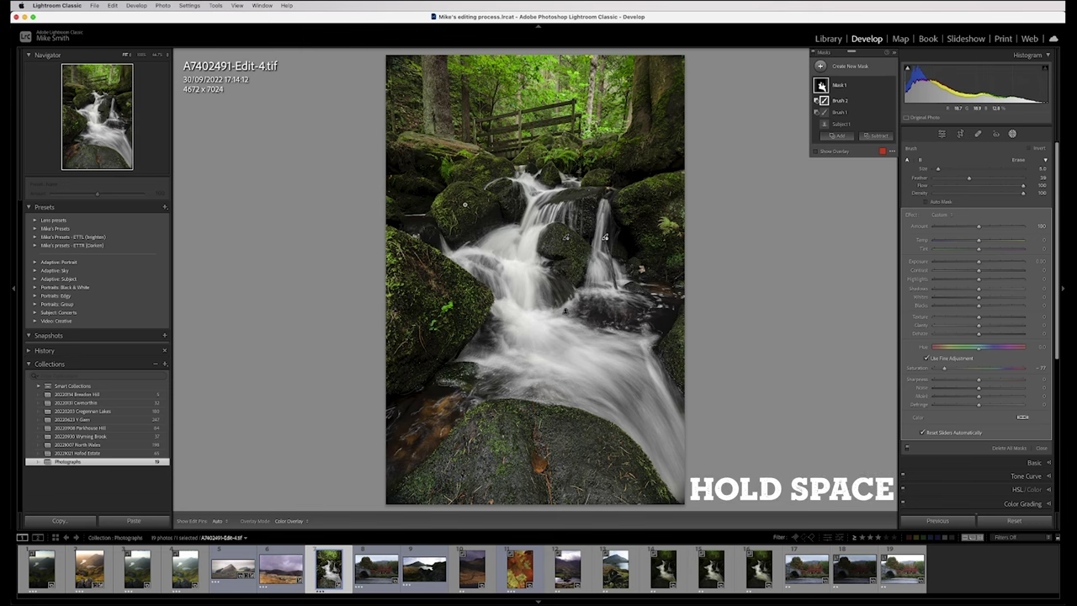
pyautogui.click(575, 280)
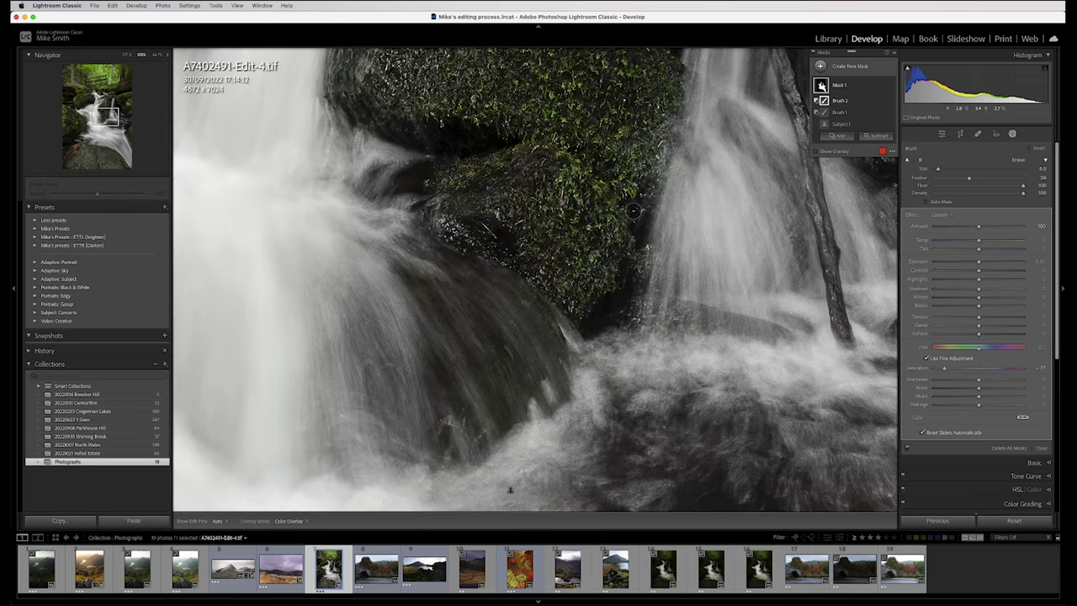
pyautogui.click(544, 240)
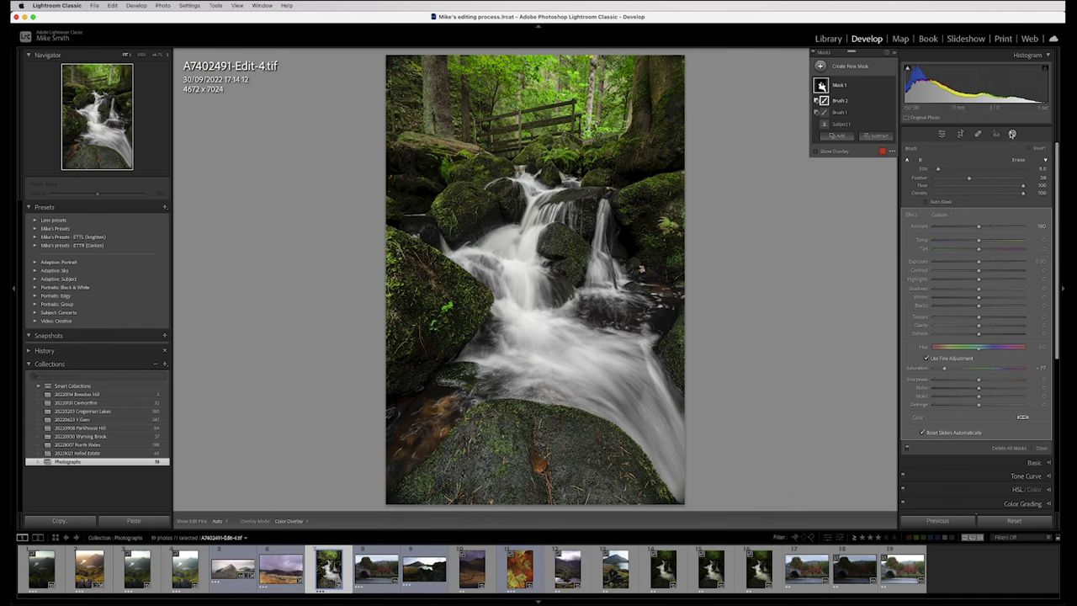
pyautogui.click(1012, 133)
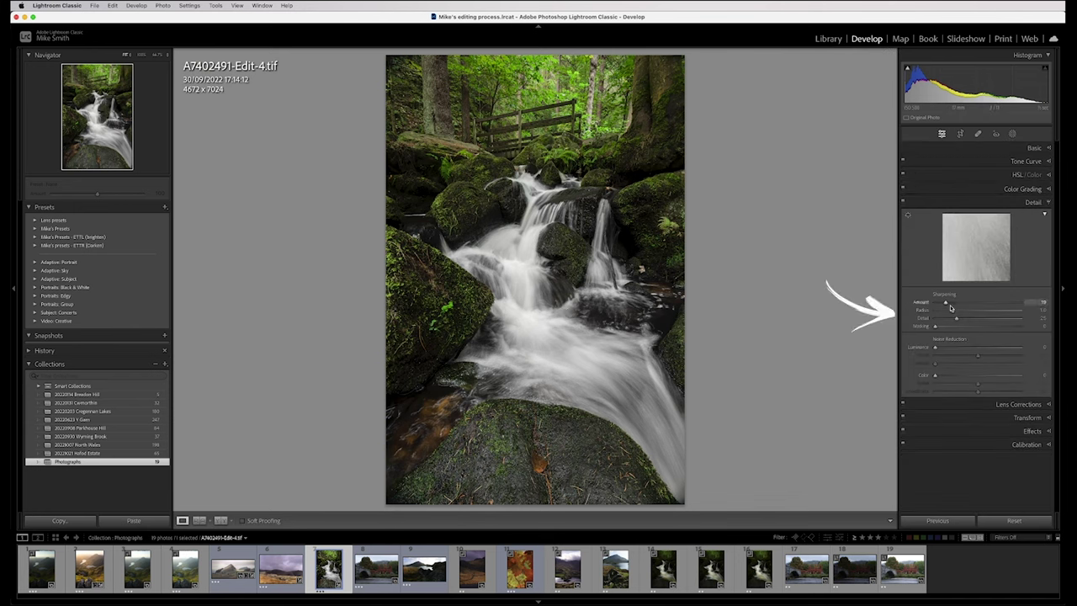
# Set the waterfall photo's sharpening Masking to 60.
pyautogui.moveTo(936, 327); pyautogui.dragTo(988, 326)
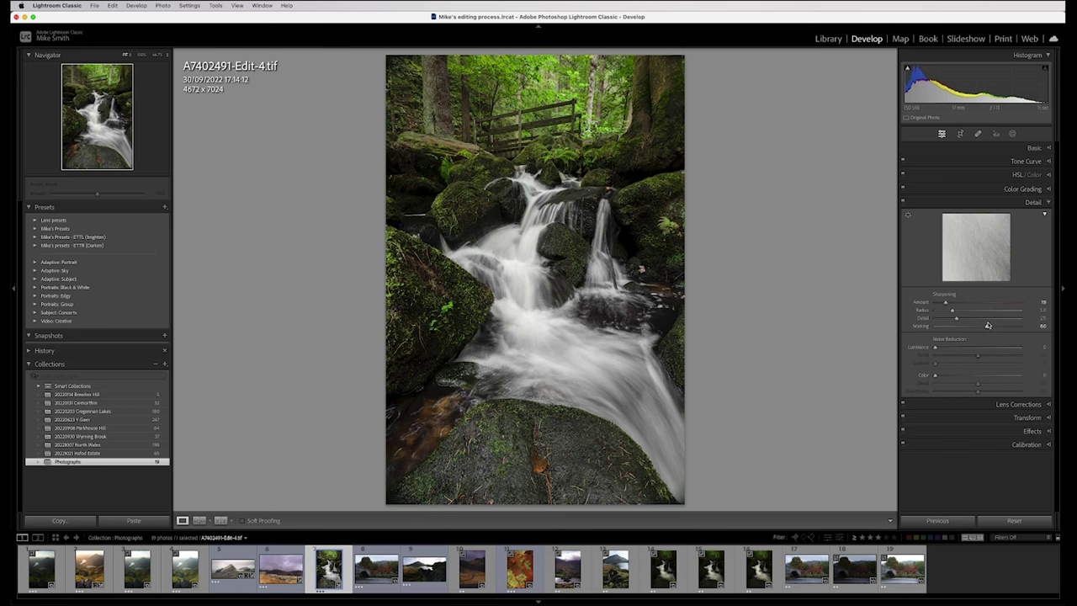
pyautogui.click(981, 204)
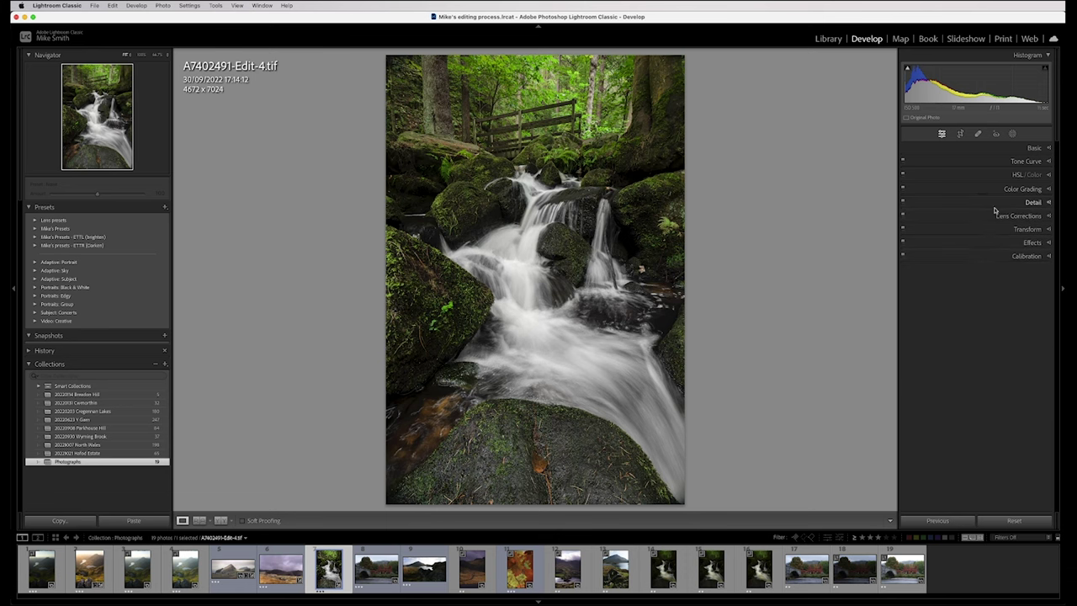
# Calibrate the waterfall photo's Blue Primary to Hue -40 and Saturation -51 to mute the greens.
pyautogui.click(977, 257)
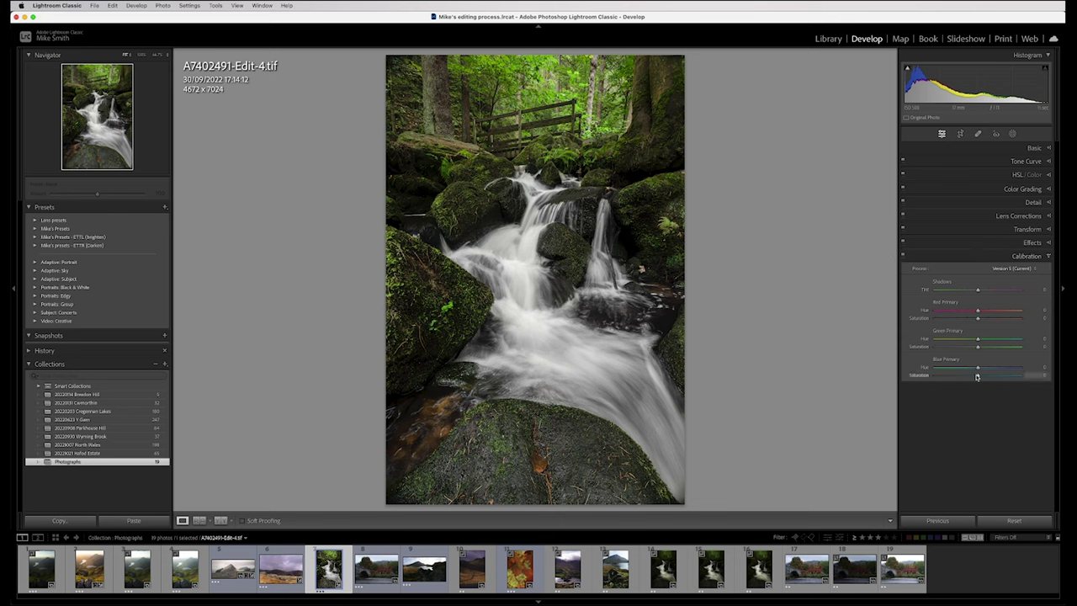
pyautogui.moveTo(976, 377)
pyautogui.mouseDown()
pyautogui.moveTo(931, 371)
pyautogui.moveTo(974, 372)
pyautogui.moveTo(964, 373)
pyautogui.mouseUp()
pyautogui.moveTo(963, 371); pyautogui.dragTo(931, 378)
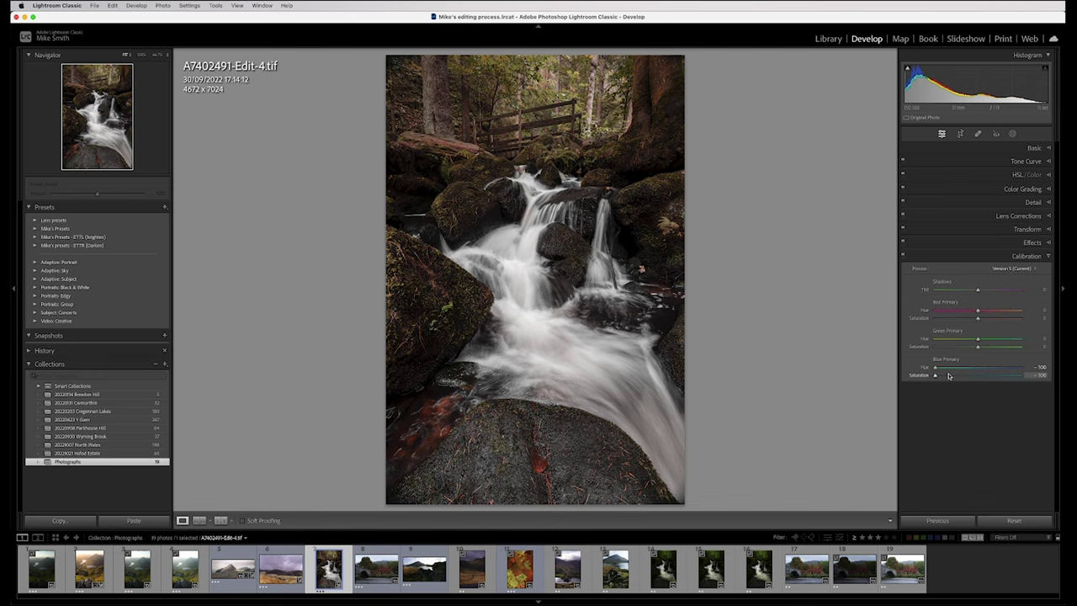
pyautogui.moveTo(934, 367); pyautogui.dragTo(956, 378)
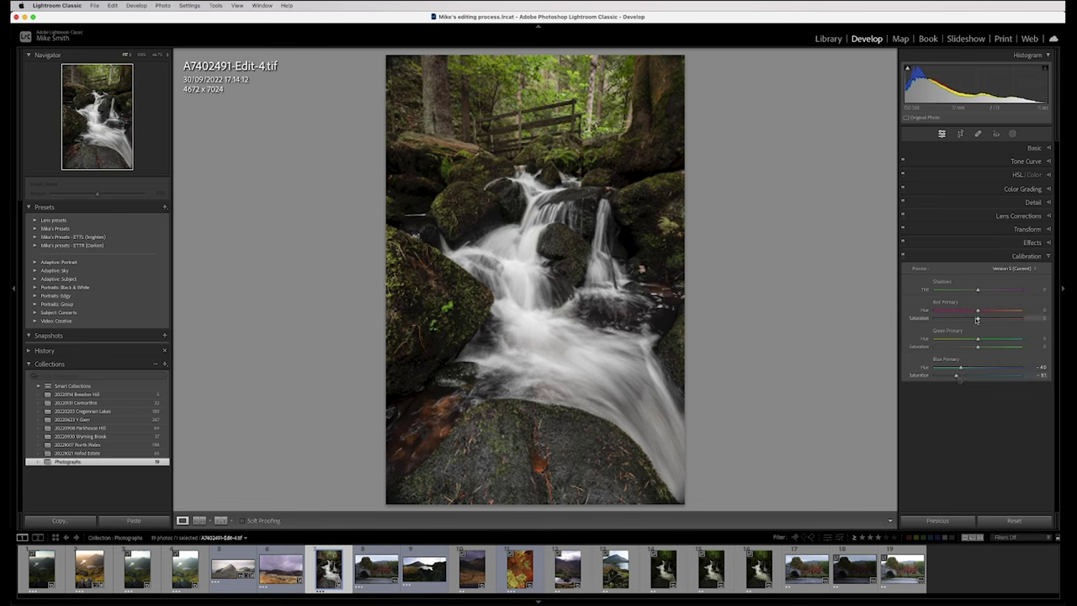
# Try a Red Primary calibration of Hue +100 and Saturation -8, and reset the Red Primary.
pyautogui.moveTo(977, 310); pyautogui.dragTo(1012, 311)
pyautogui.moveTo(960, 369); pyautogui.dragTo(914, 377)
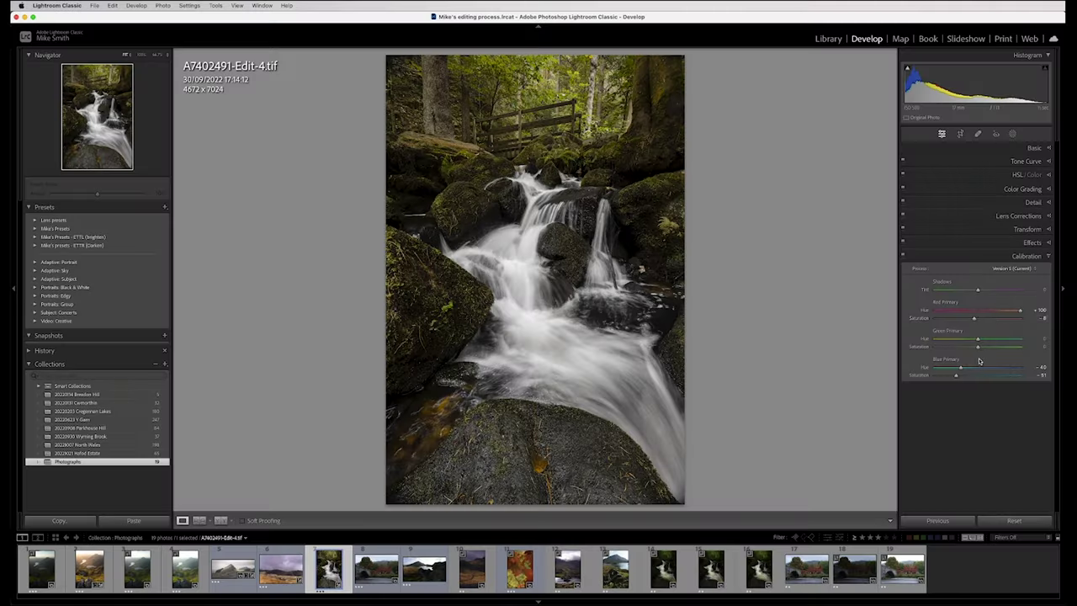
pyautogui.doubleClick(946, 301)
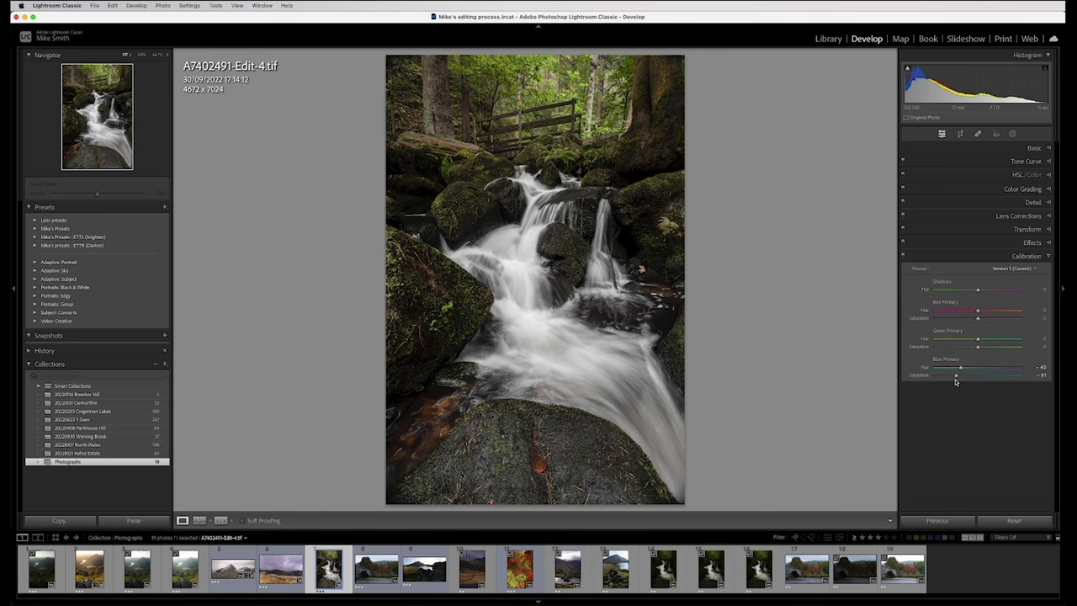
# Add a post-crop vignette of -20 and rebalance the waterfall's tone with Exposure +2.25 and Highlights -68.
pyautogui.click(994, 242)
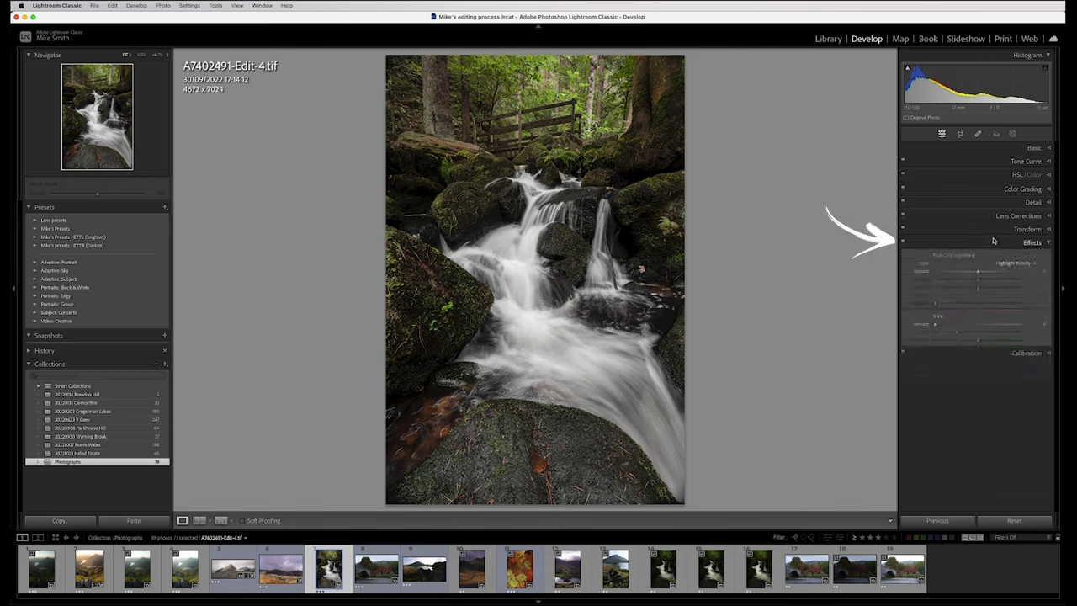
pyautogui.moveTo(978, 274)
pyautogui.mouseDown()
pyautogui.moveTo(934, 272)
pyautogui.moveTo(971, 275)
pyautogui.mouseUp()
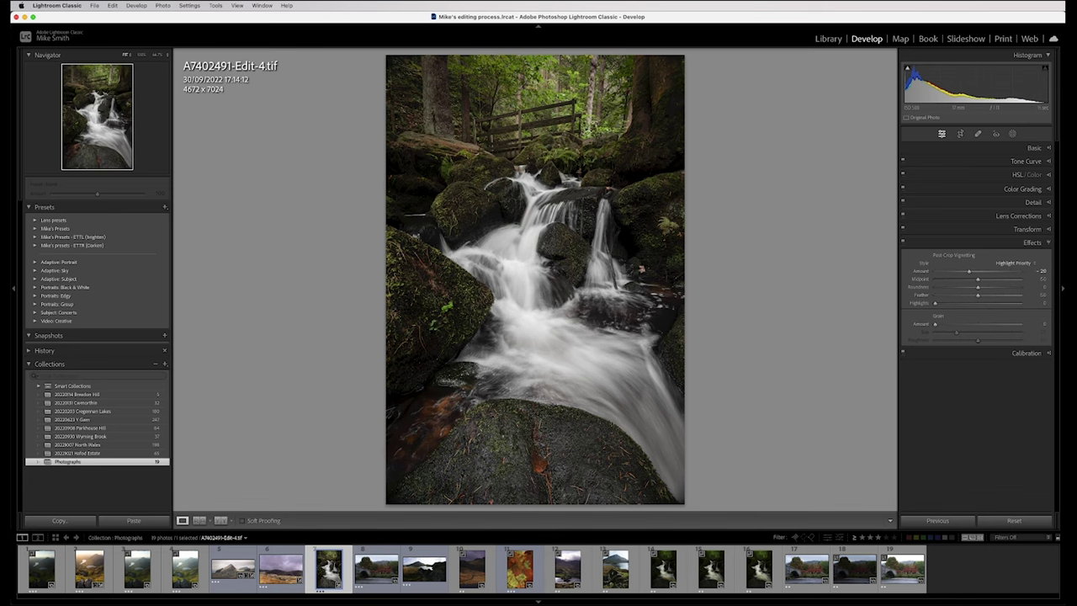
pyautogui.click(995, 148)
pyautogui.moveTo(994, 234)
pyautogui.mouseDown()
pyautogui.moveTo(949, 252)
pyautogui.moveTo(997, 234)
pyautogui.mouseUp()
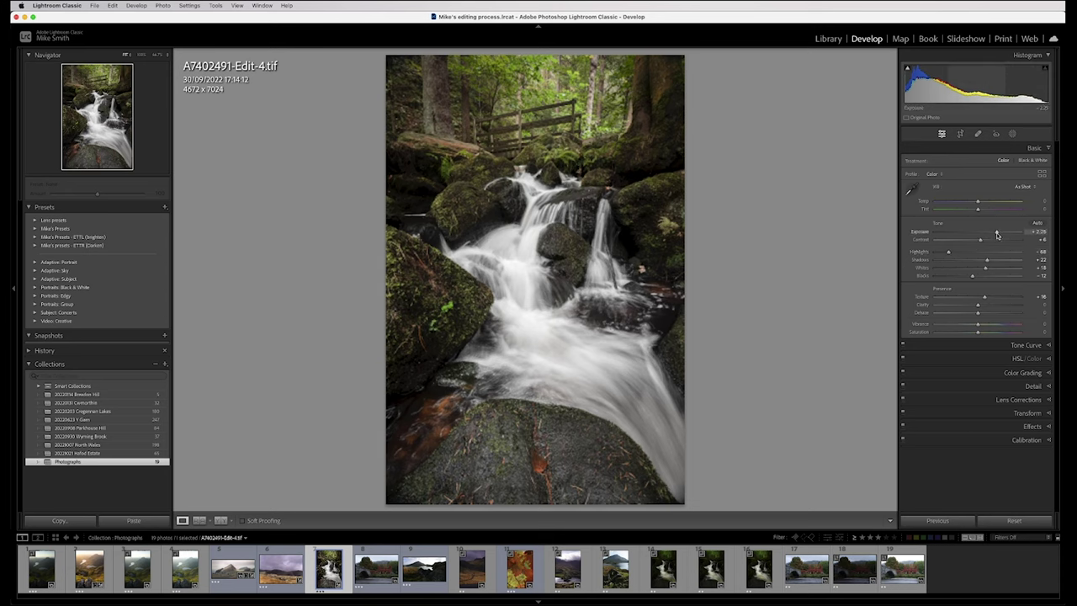
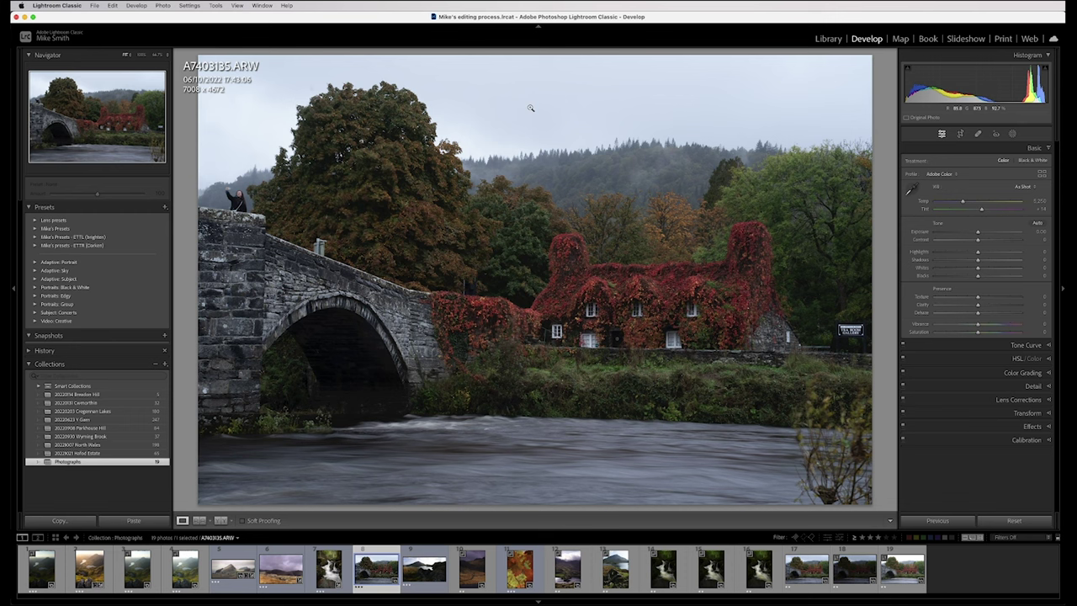
# Try cloning the small post off the bridge wall in A7403135.ARW, sampling the wall edge farther down the bridge.
pyautogui.press('k')
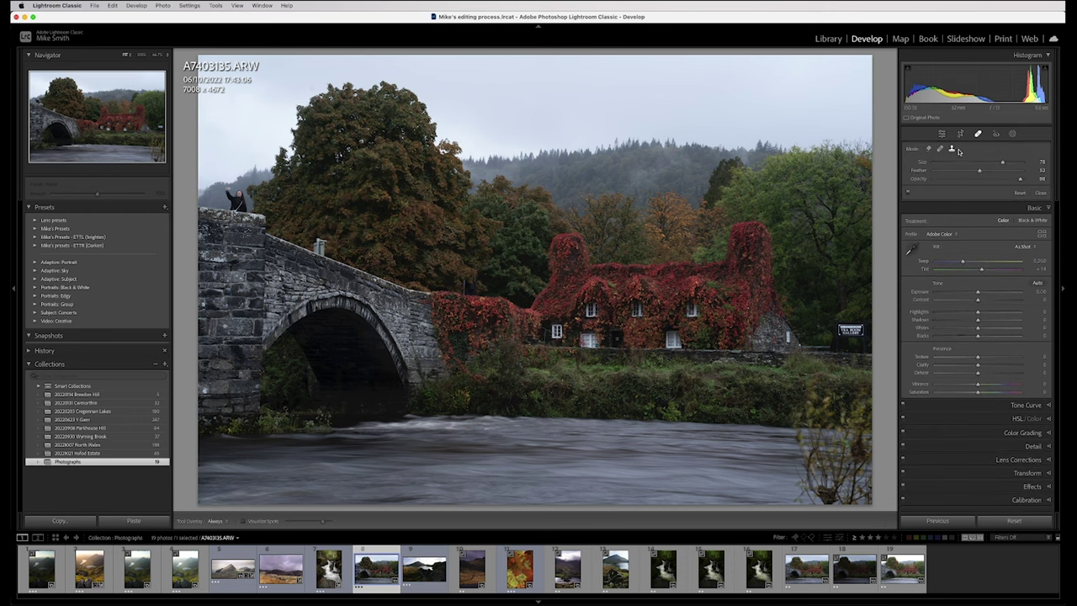
pyautogui.click(952, 149)
pyautogui.click(320, 246)
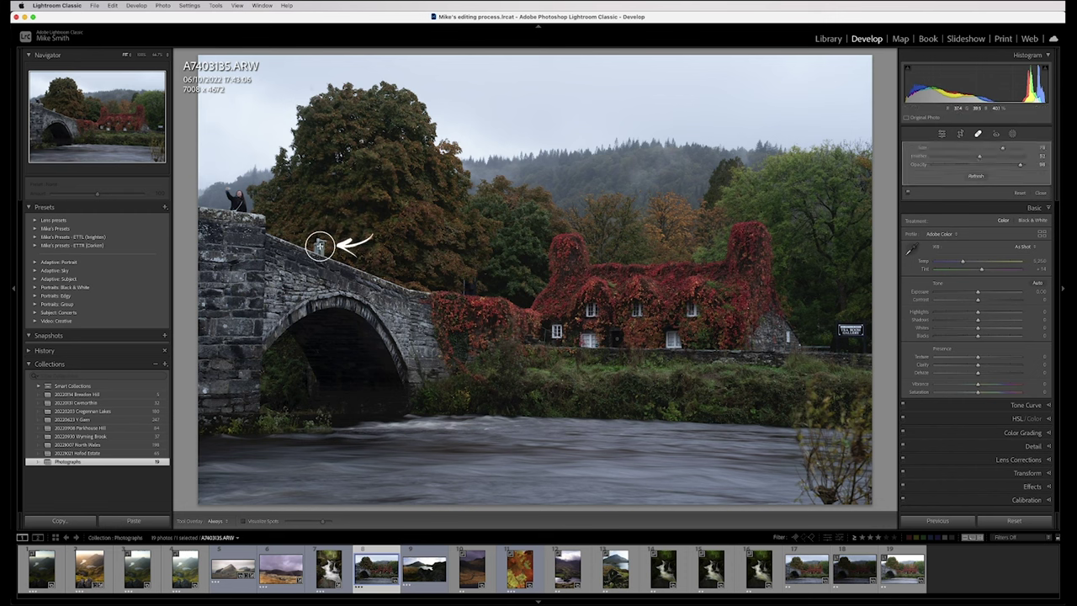
pyautogui.moveTo(245, 447); pyautogui.dragTo(352, 263)
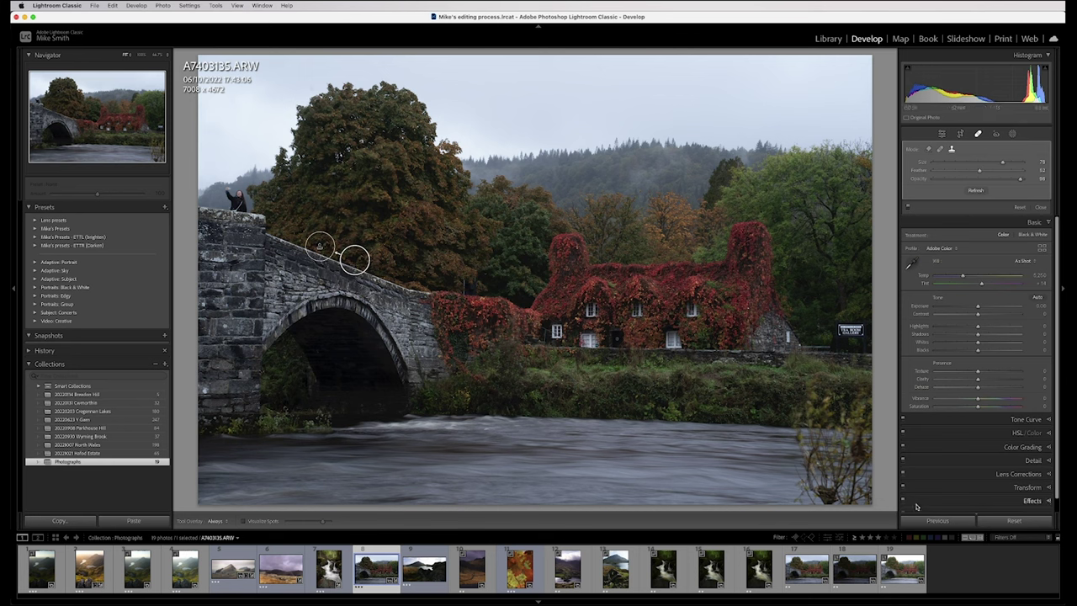
pyautogui.click(941, 133)
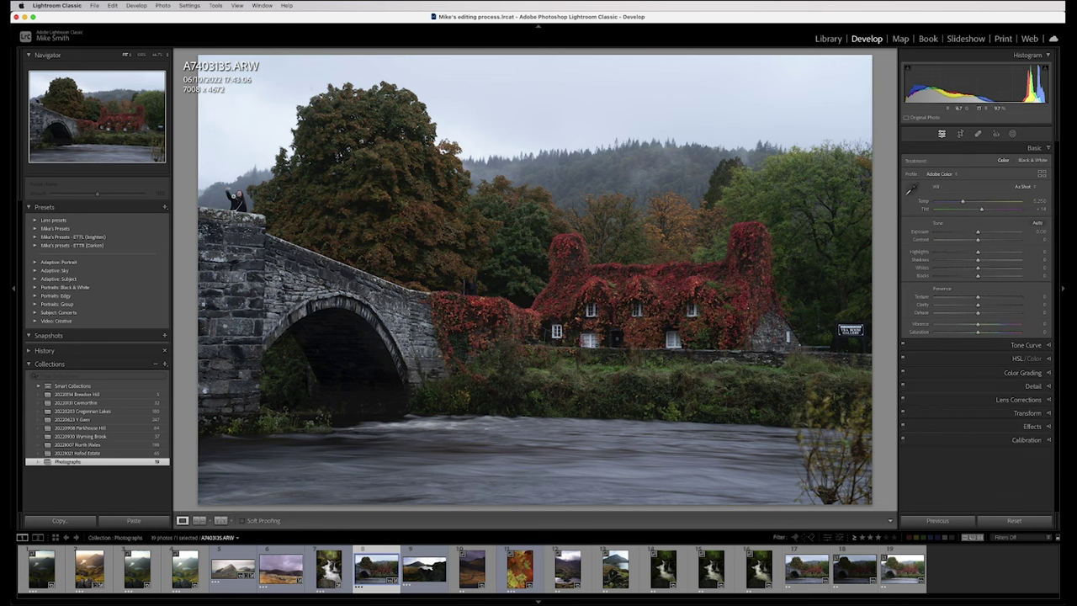
# Try cloning out the waving person on top of the bridge, using the adjacent sky and wall edge as the source.
pyautogui.click(978, 134)
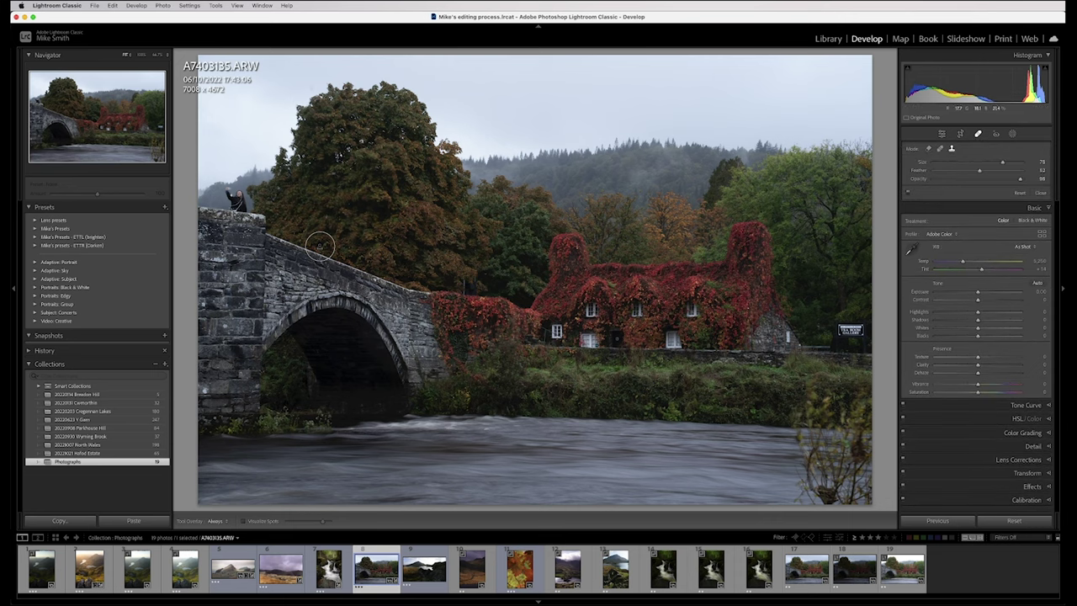
pyautogui.click(236, 199)
pyautogui.moveTo(356, 469); pyautogui.dragTo(213, 195)
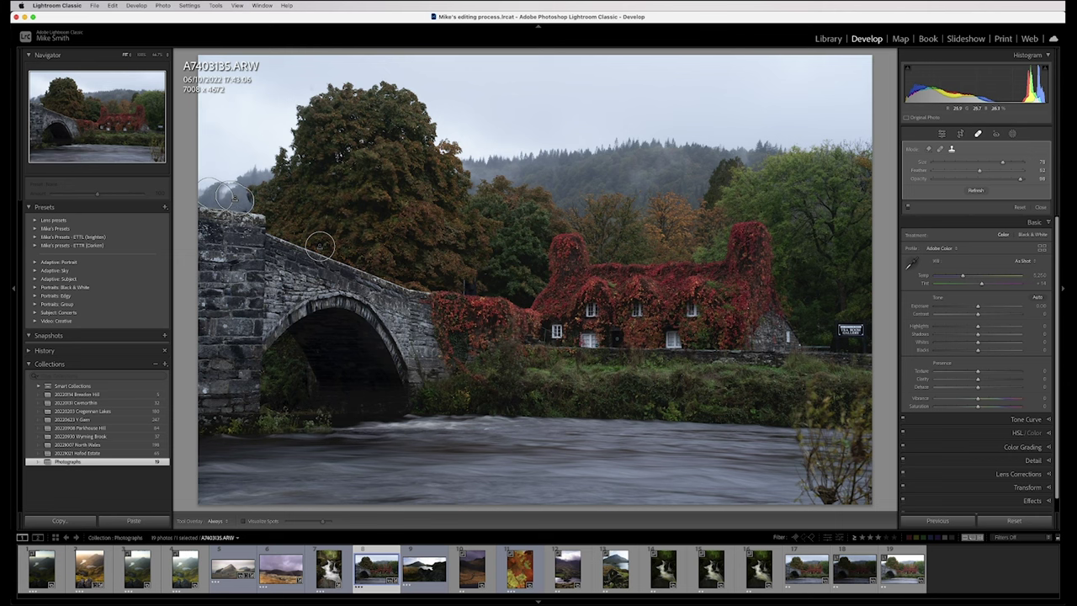
pyautogui.click(941, 133)
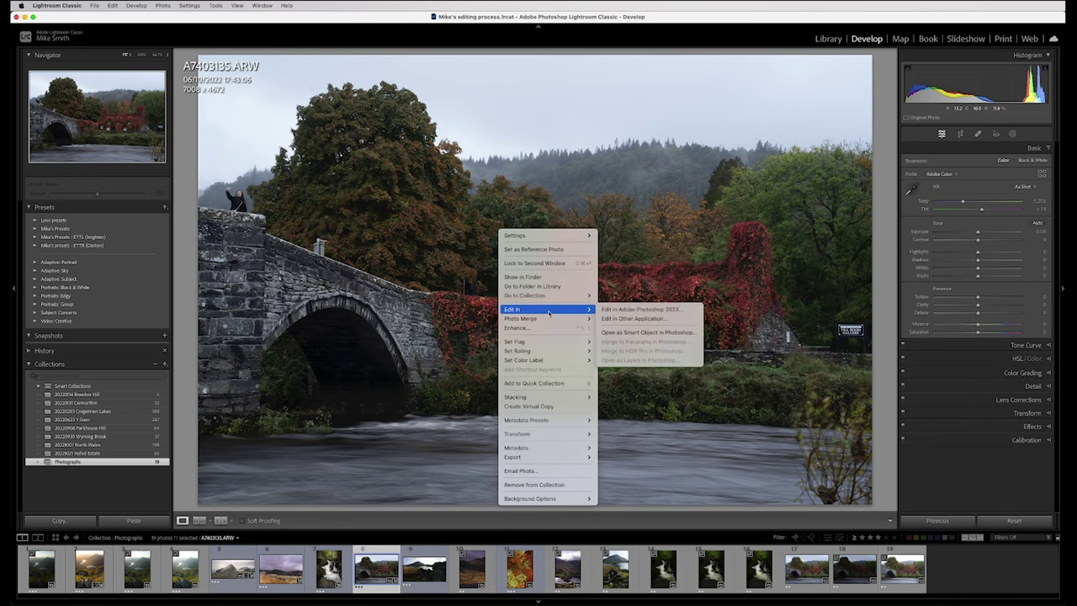
# Open the bridge photo A7403135.ARW in Adobe Photoshop 2023 and dock the toolbar beside the panels.
pyautogui.click(627, 309)
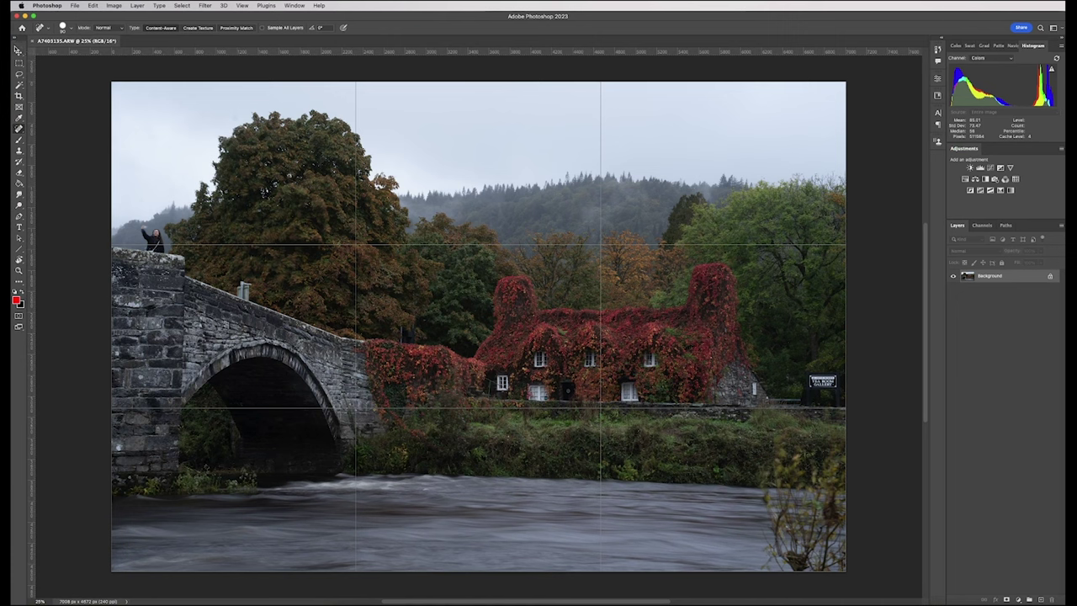
pyautogui.moveTo(19, 42); pyautogui.dragTo(947, 53)
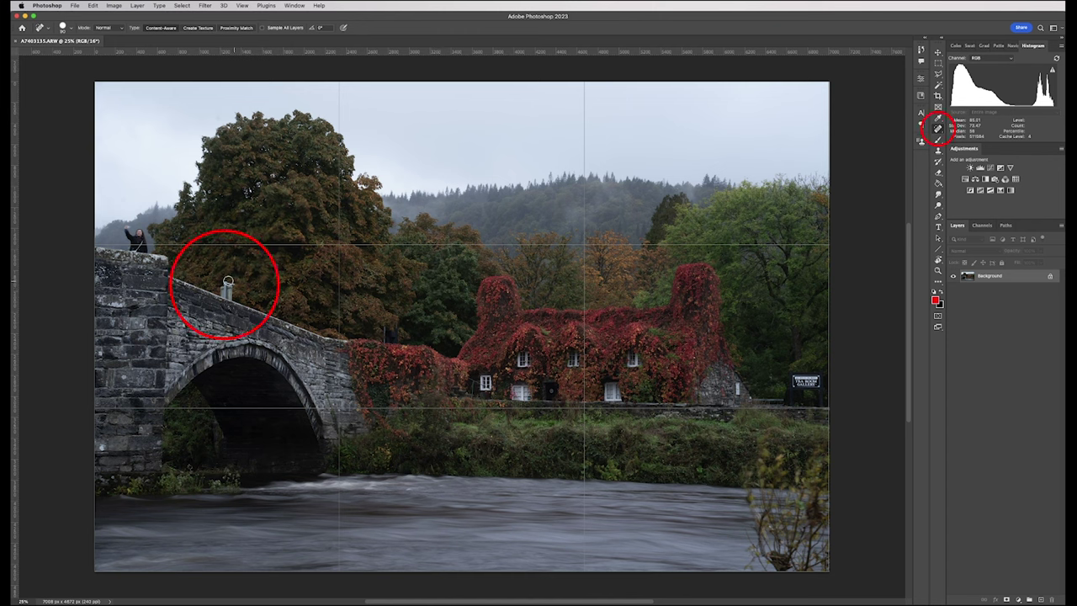
# Remove the small post from the bridge wall with the Content-Aware Spot Healing Brush.
pyautogui.moveTo(221, 283); pyautogui.dragTo(235, 300)
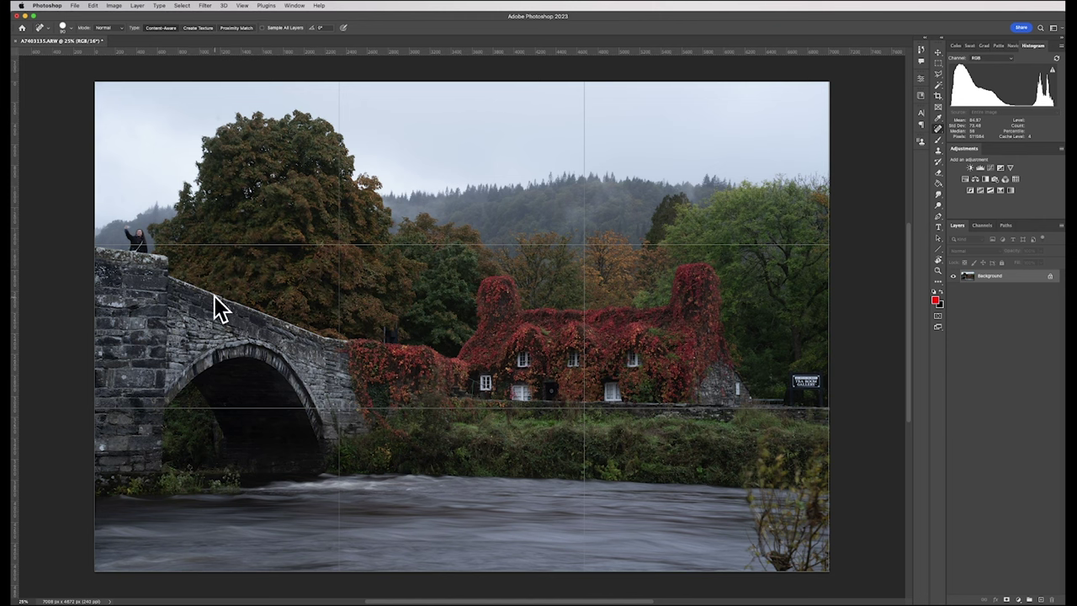
# Undo the spot healing of the small post and remove it from the bridge wall with the Clone Stamp tool instead.
pyautogui.press('super+z')
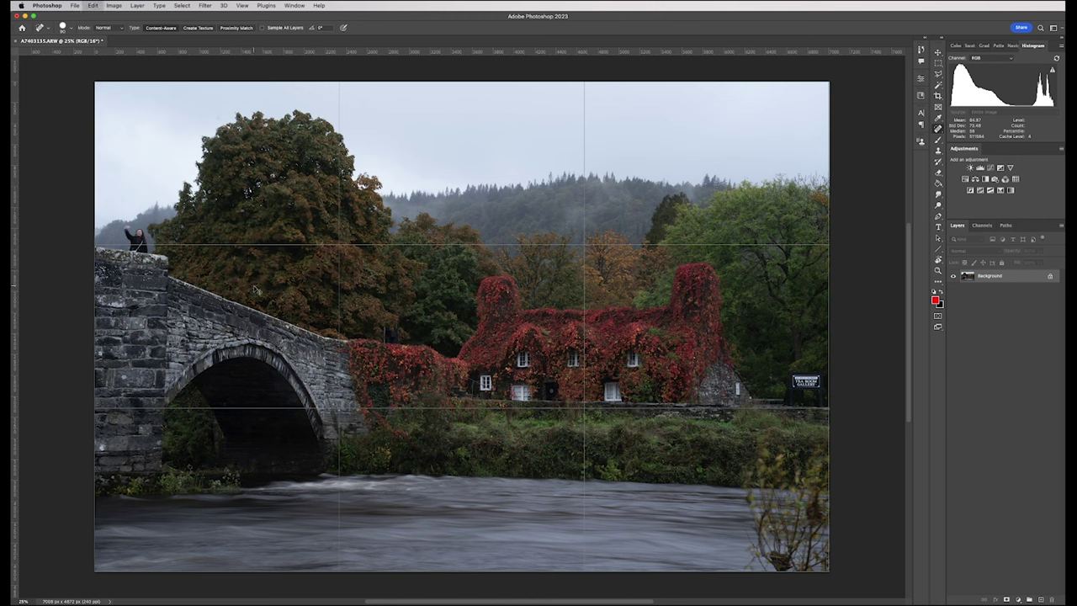
pyautogui.click(939, 150)
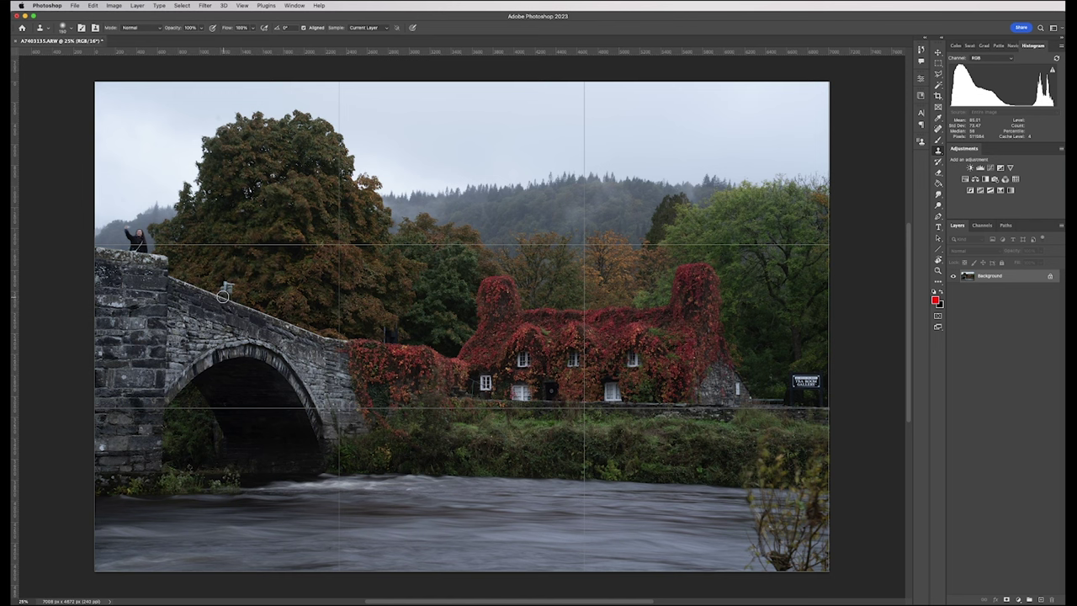
pyautogui.moveTo(228, 293); pyautogui.dragTo(227, 284)
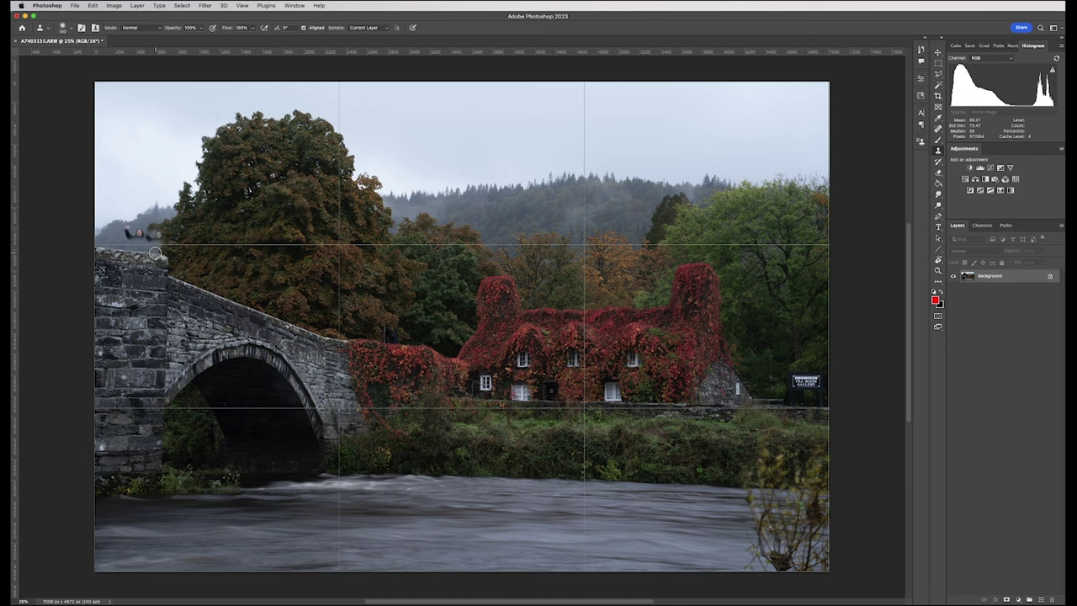
# Undo the last two clone strokes over the waving person and clone the figure off the bridge top, sampling the sky and hill beside it.
pyautogui.press('super+z')
pyautogui.press('super+z')
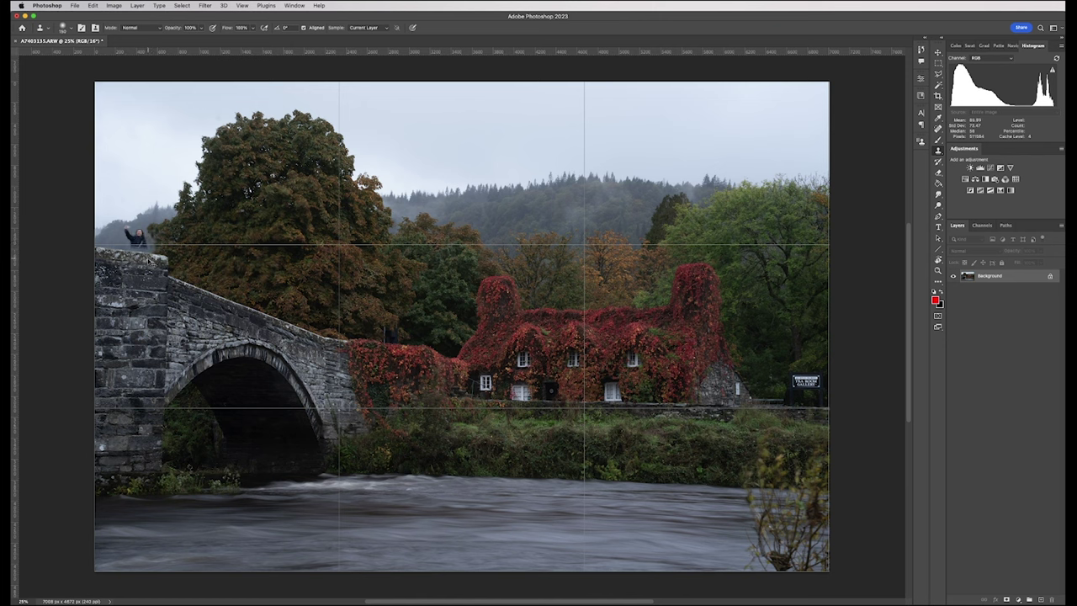
pyautogui.moveTo(140, 250); pyautogui.dragTo(135, 244)
pyautogui.keyDown('alt'); pyautogui.click(115, 238); pyautogui.keyUp('alt')
pyautogui.click(140, 234)
pyautogui.keyDown('alt'); pyautogui.click(127, 237); pyautogui.keyUp('alt')
pyautogui.keyDown('alt'); pyautogui.click(124, 234); pyautogui.keyUp('alt')
pyautogui.press('v')
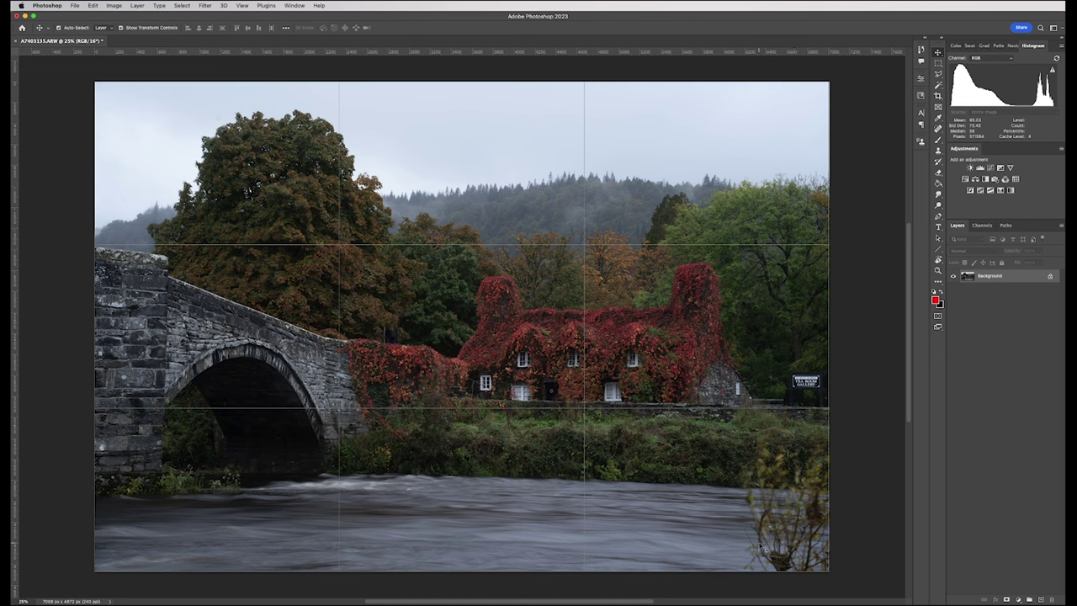
# Lasso the overhanging bush in the photo's lower-right corner and start Content-Aware Fill on the selection.
pyautogui.click(938, 74)
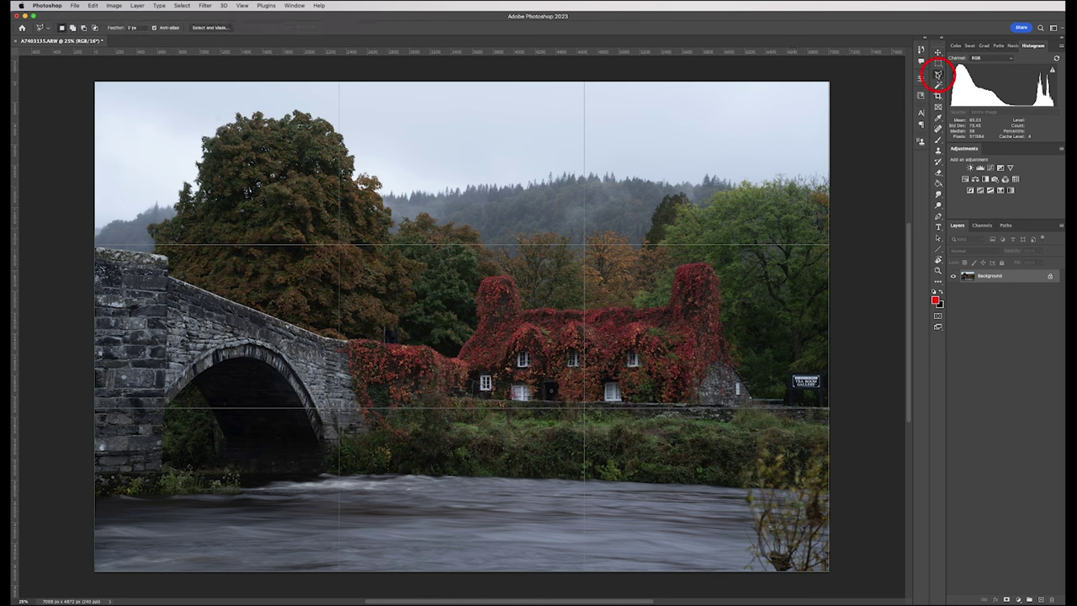
pyautogui.moveTo(850, 452)
pyautogui.mouseDown()
pyautogui.moveTo(759, 442)
pyautogui.moveTo(720, 487)
pyautogui.moveTo(733, 567)
pyautogui.moveTo(802, 589)
pyautogui.moveTo(868, 537)
pyautogui.moveTo(858, 457)
pyautogui.mouseUp()
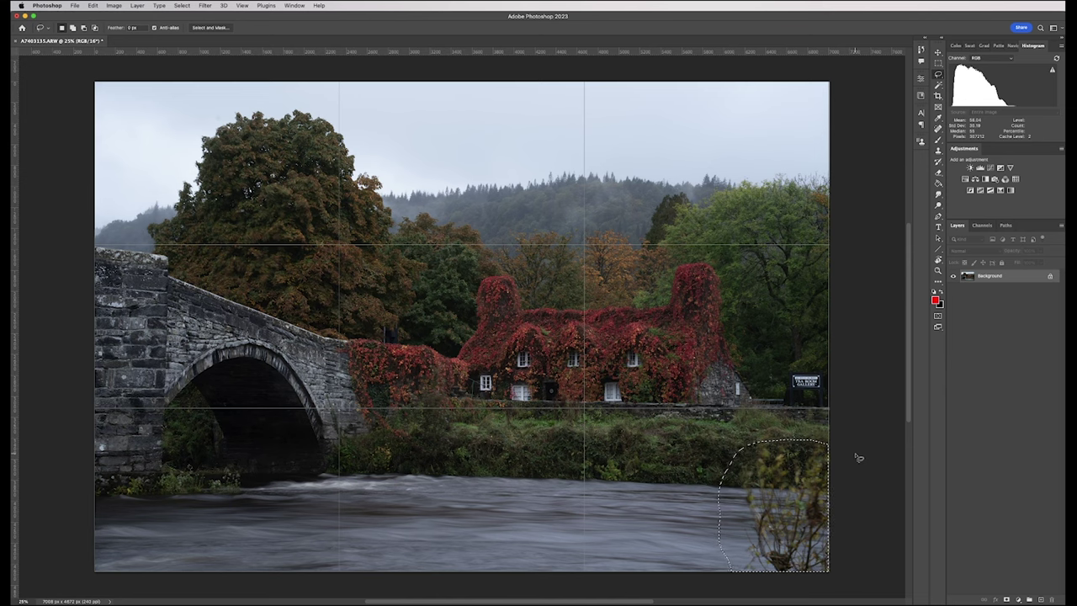
pyautogui.click(94, 6)
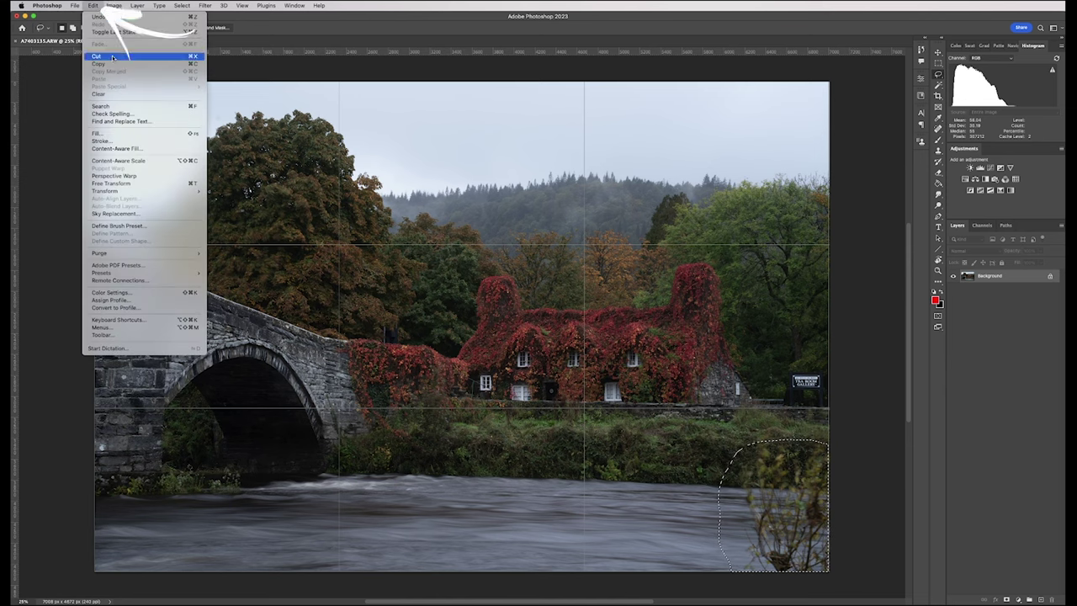
pyautogui.click(114, 153)
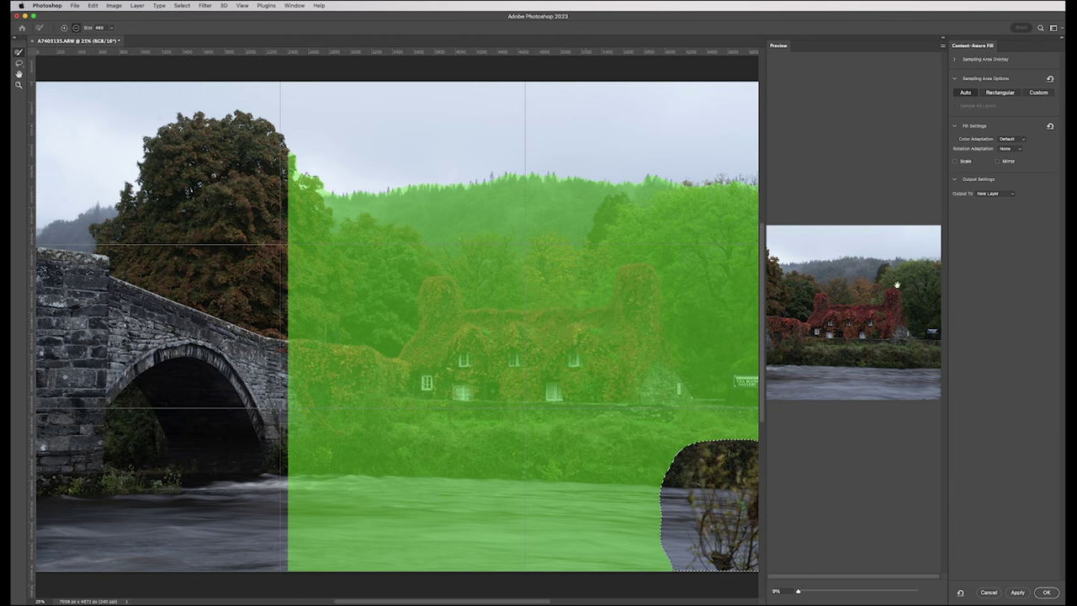
# Exclude the sky, hills, trees and tea room sign from the sampling area, and output the Content-Aware Fill to a new layer.
pyautogui.moveTo(799, 594); pyautogui.dragTo(946, 571)
pyautogui.moveTo(930, 468); pyautogui.dragTo(937, 394)
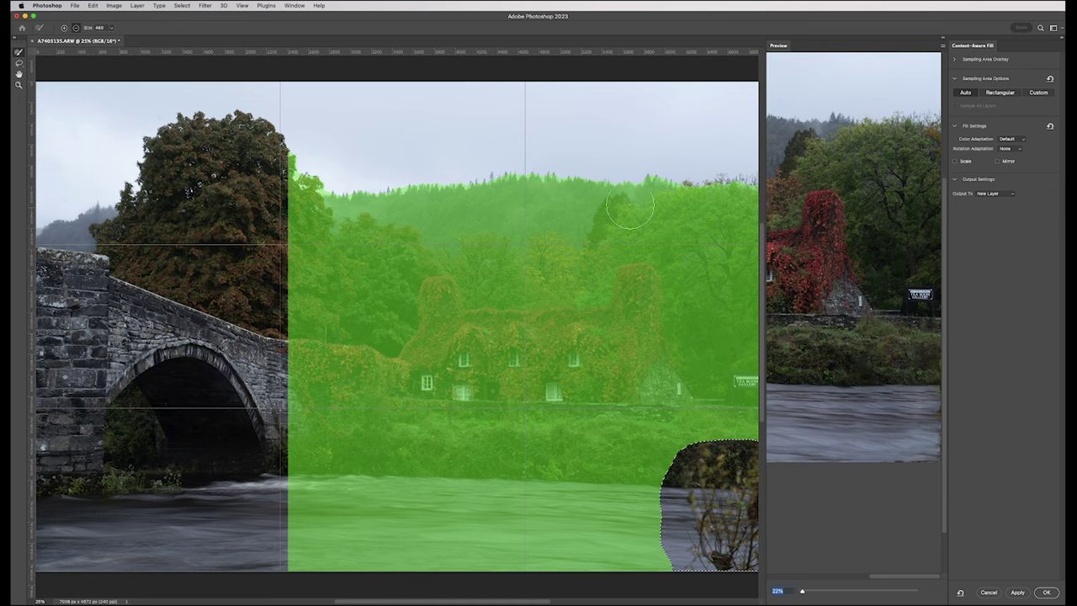
pyautogui.moveTo(299, 181)
pyautogui.mouseDown()
pyautogui.moveTo(512, 196)
pyautogui.moveTo(764, 188)
pyautogui.moveTo(720, 202)
pyautogui.moveTo(374, 204)
pyautogui.moveTo(266, 194)
pyautogui.mouseUp()
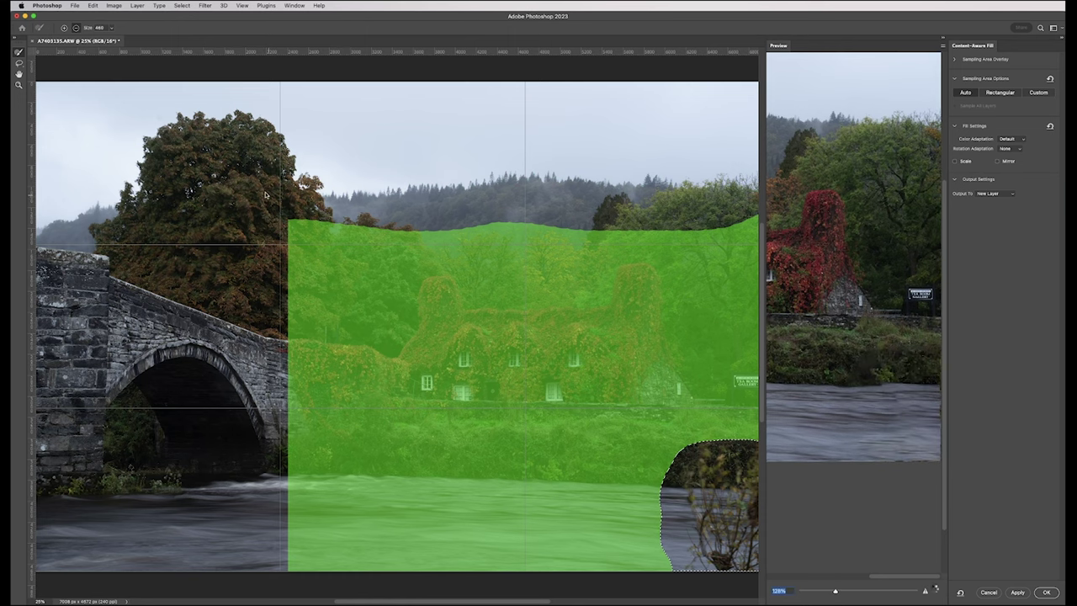
pyautogui.write('22')
pyautogui.press('Return')
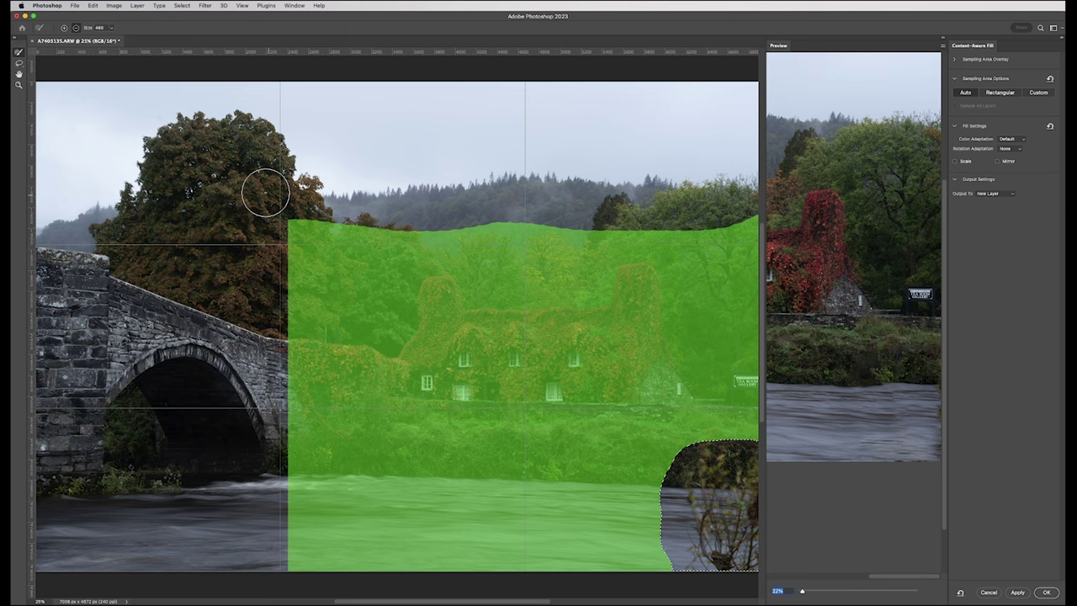
pyautogui.moveTo(745, 220)
pyautogui.mouseDown()
pyautogui.moveTo(740, 396)
pyautogui.moveTo(721, 219)
pyautogui.moveTo(296, 228)
pyautogui.moveTo(351, 220)
pyautogui.mouseUp()
pyautogui.moveTo(303, 320)
pyautogui.mouseDown()
pyautogui.moveTo(455, 261)
pyautogui.moveTo(704, 264)
pyautogui.mouseUp()
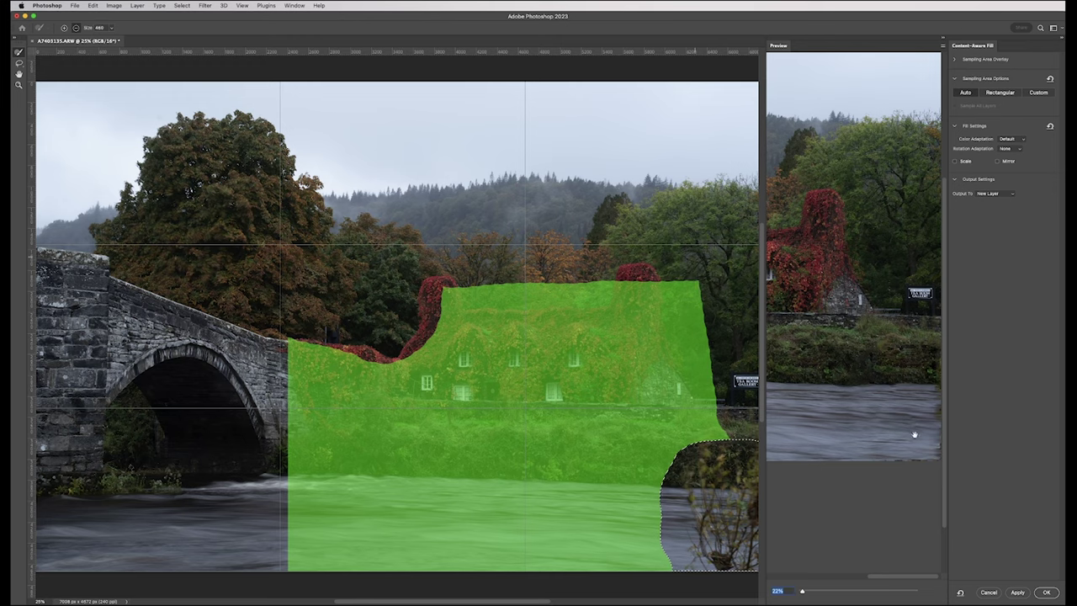
pyautogui.click(1046, 591)
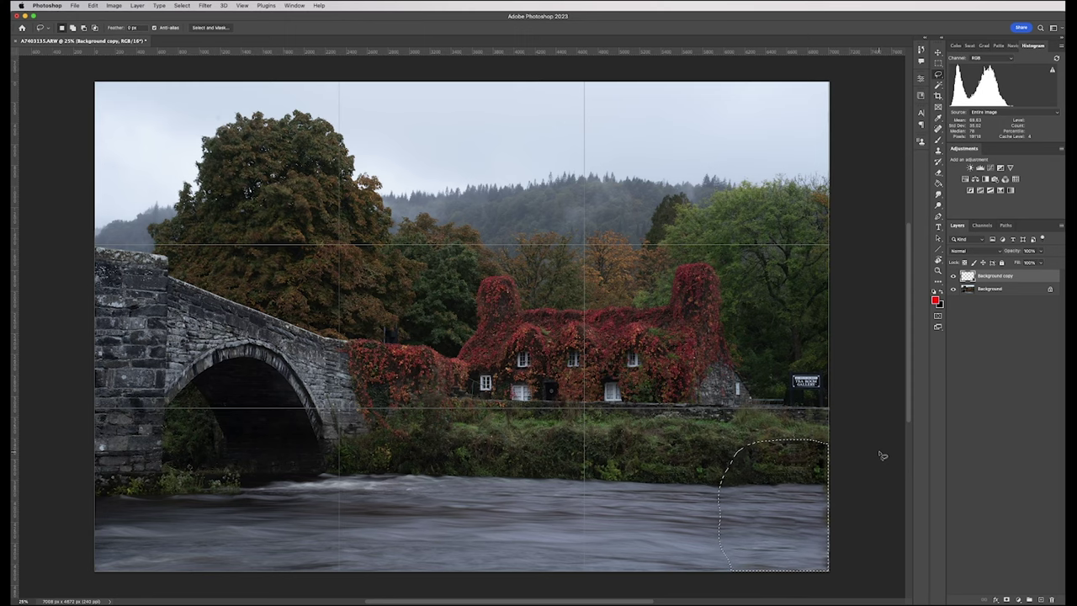
# Check the fill patch with the Background hidden, merge the Background copy layer into the Background, and deselect.
pyautogui.click(954, 289)
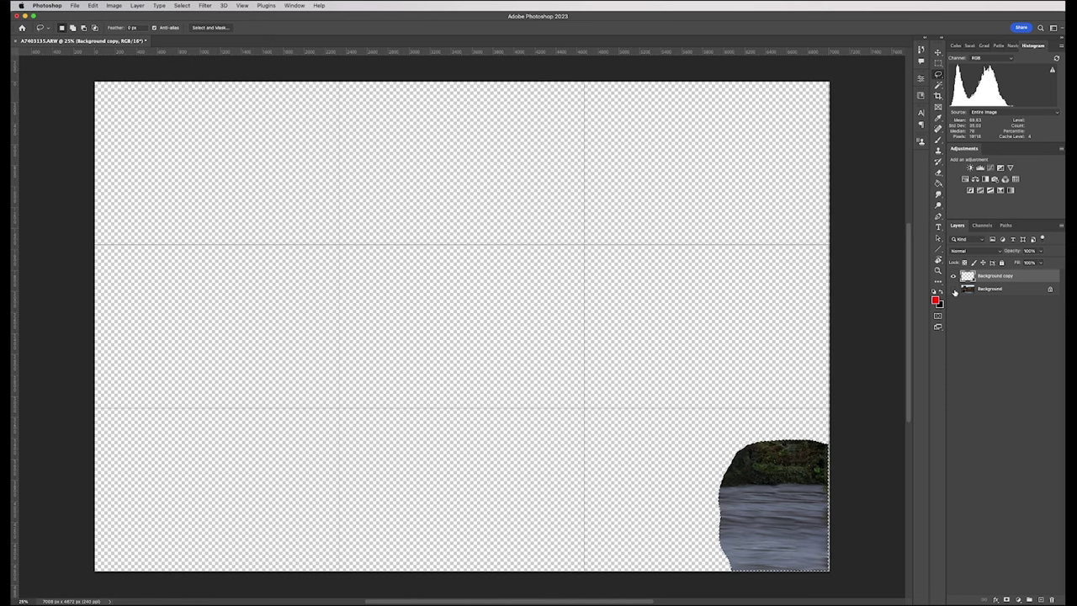
pyautogui.click(954, 289)
pyautogui.click(1020, 290)
pyautogui.press('v')
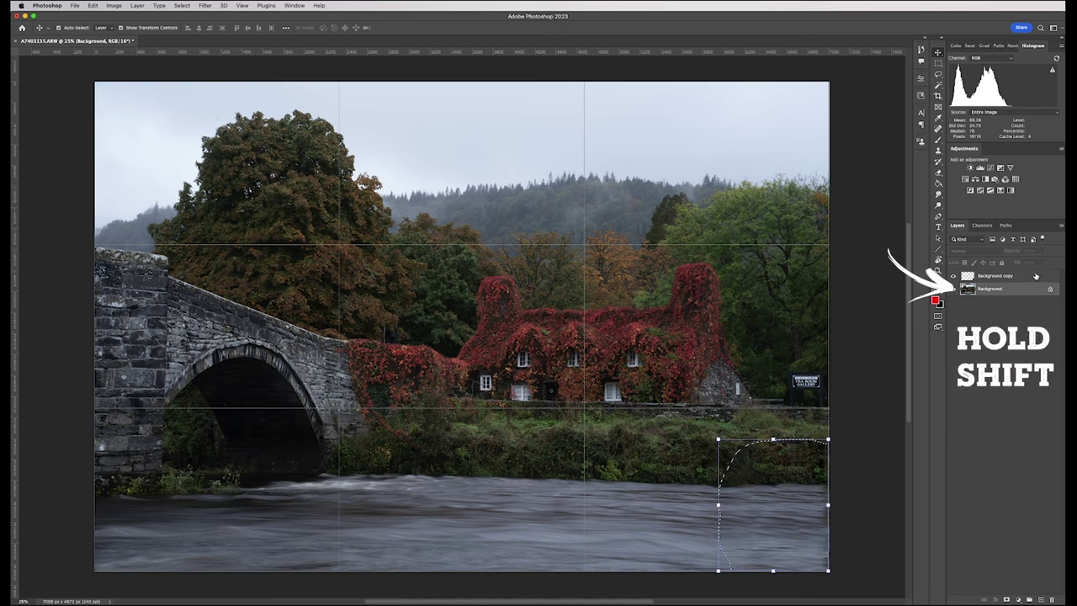
pyautogui.keyDown('shift'); pyautogui.click(1036, 276); pyautogui.keyUp('shift')
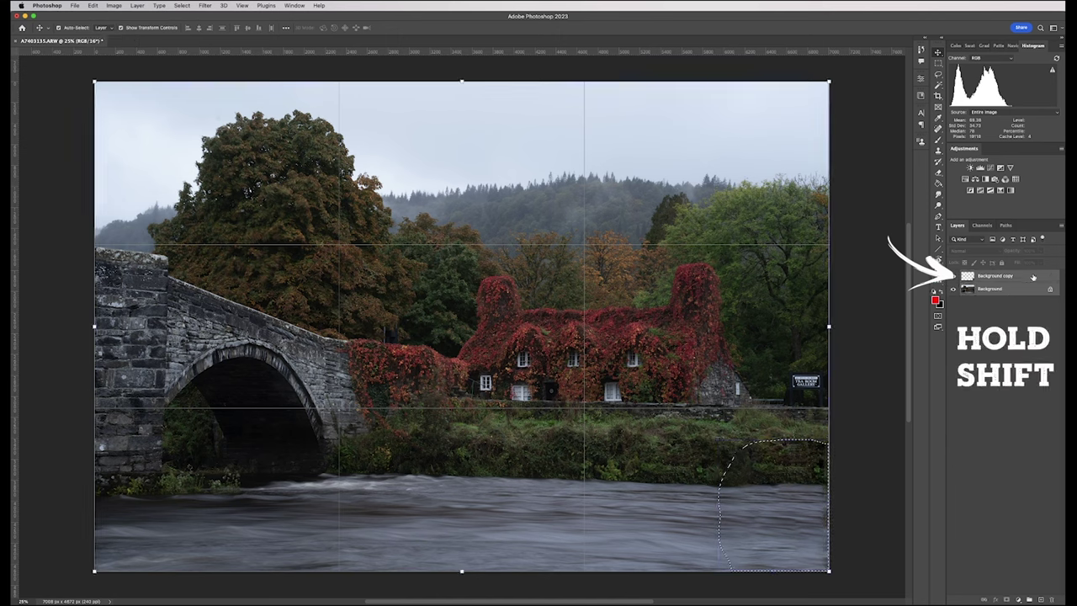
pyautogui.rightClick(1033, 276)
pyautogui.click(985, 474)
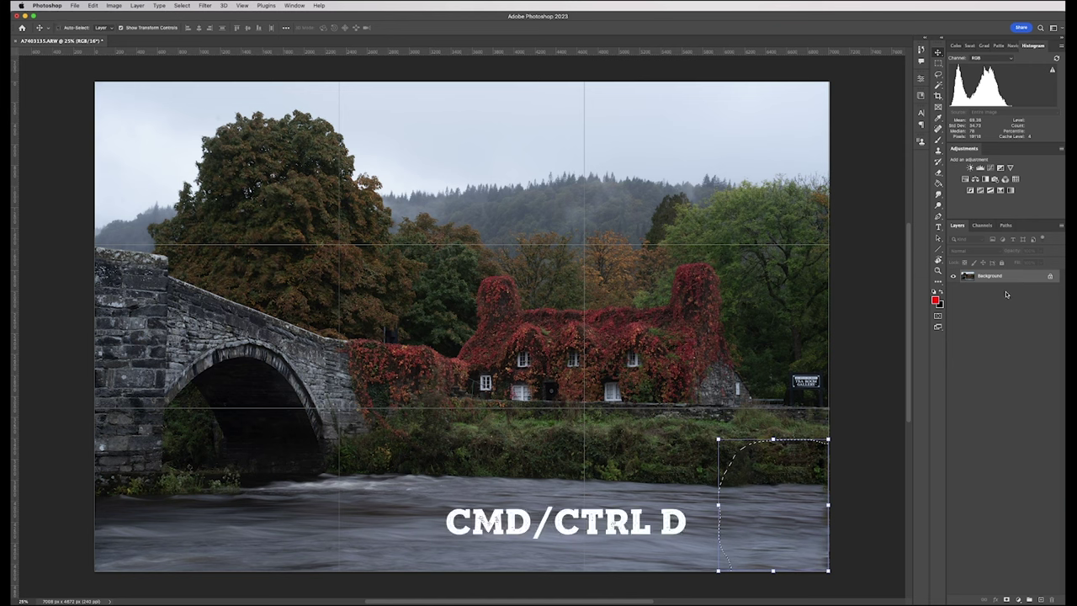
pyautogui.press('cmd+d')
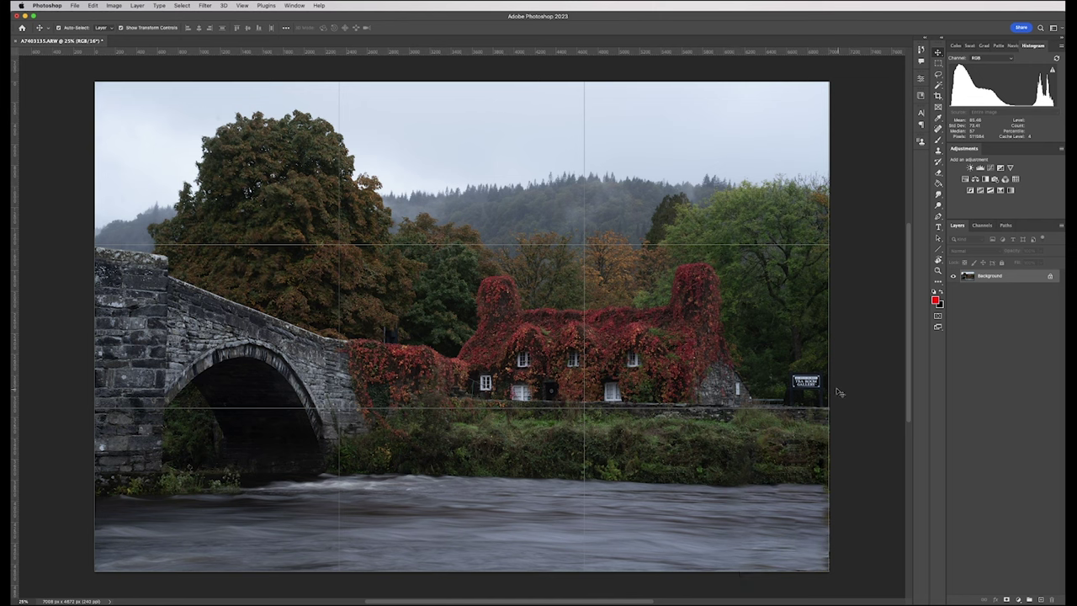
# Clone clean water over the far waterline, the photo's right edge and the patchy river texture with the Clone Stamp tool.
pyautogui.click(938, 151)
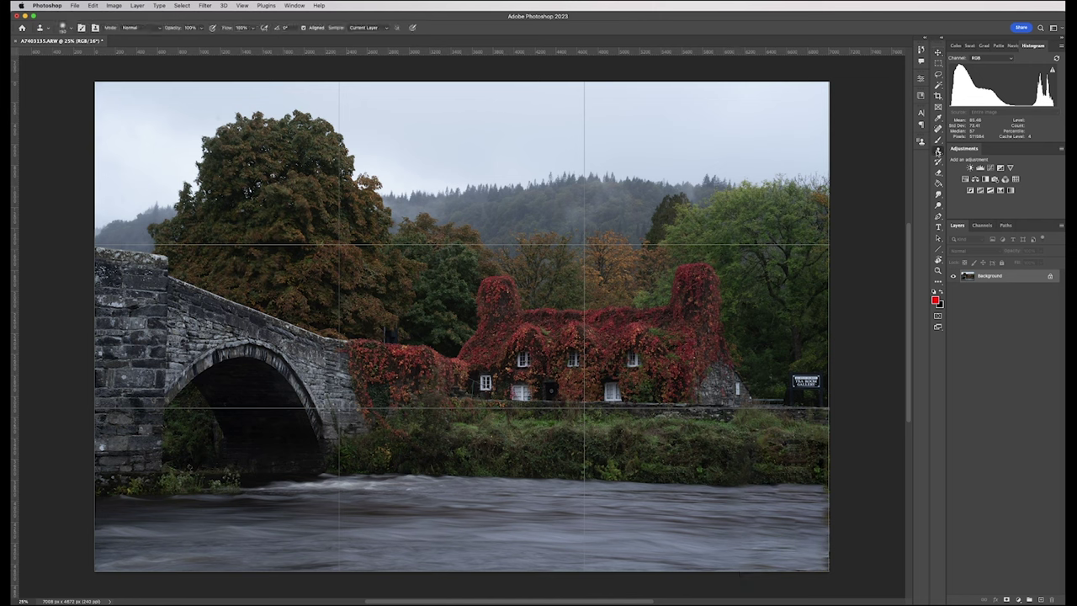
pyautogui.keyDown('alt'); pyautogui.click(643, 483); pyautogui.keyUp('alt')
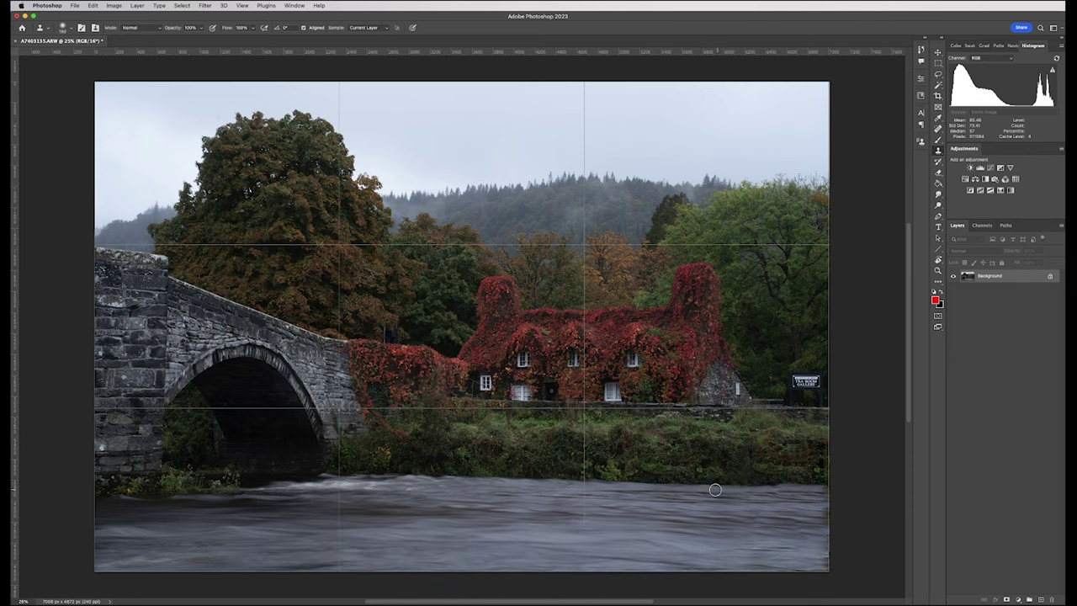
pyautogui.moveTo(763, 485)
pyautogui.mouseDown()
pyautogui.moveTo(821, 486)
pyautogui.moveTo(804, 502)
pyautogui.moveTo(827, 500)
pyautogui.moveTo(828, 535)
pyautogui.mouseUp()
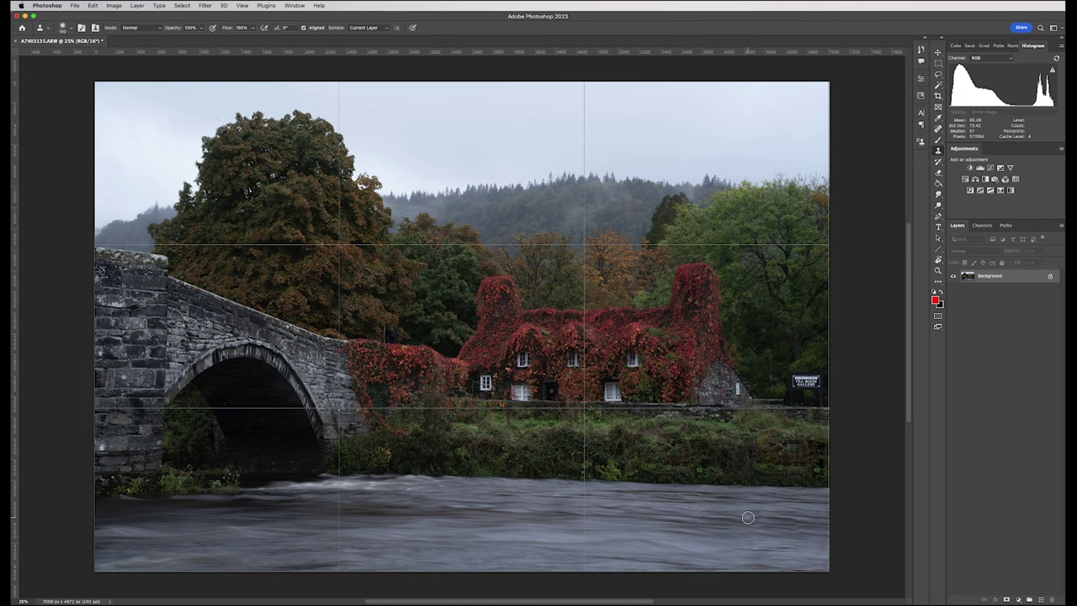
pyautogui.moveTo(739, 514); pyautogui.dragTo(761, 516)
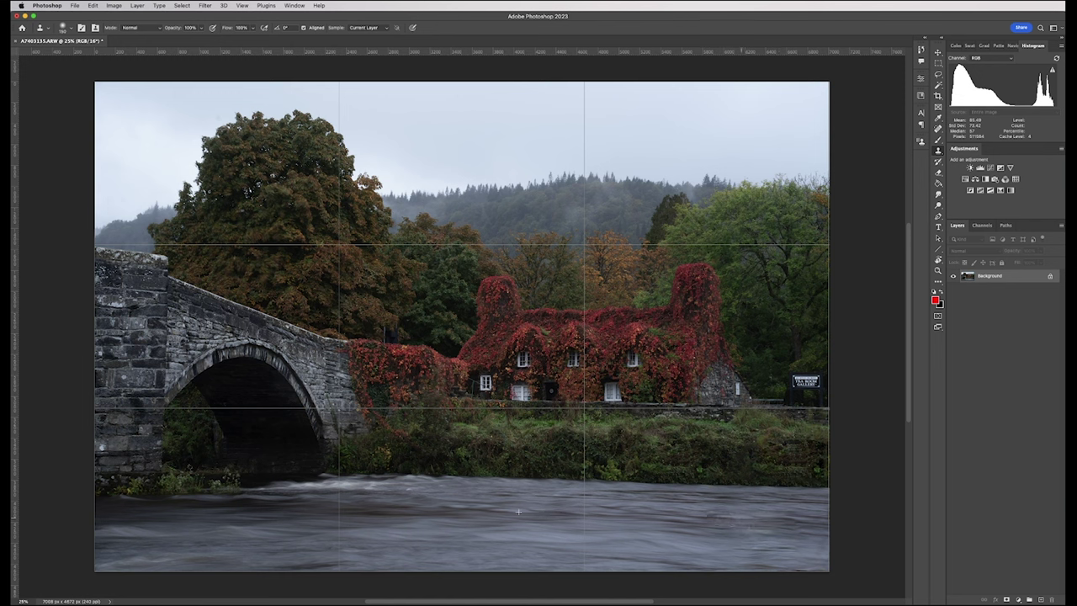
pyautogui.moveTo(754, 524)
pyautogui.mouseDown()
pyautogui.moveTo(719, 512)
pyautogui.moveTo(802, 511)
pyautogui.moveTo(743, 533)
pyautogui.moveTo(679, 505)
pyautogui.moveTo(746, 513)
pyautogui.moveTo(705, 526)
pyautogui.moveTo(684, 516)
pyautogui.moveTo(824, 530)
pyautogui.moveTo(804, 535)
pyautogui.moveTo(825, 546)
pyautogui.moveTo(802, 523)
pyautogui.moveTo(821, 520)
pyautogui.moveTo(802, 508)
pyautogui.moveTo(827, 513)
pyautogui.moveTo(763, 513)
pyautogui.mouseUp()
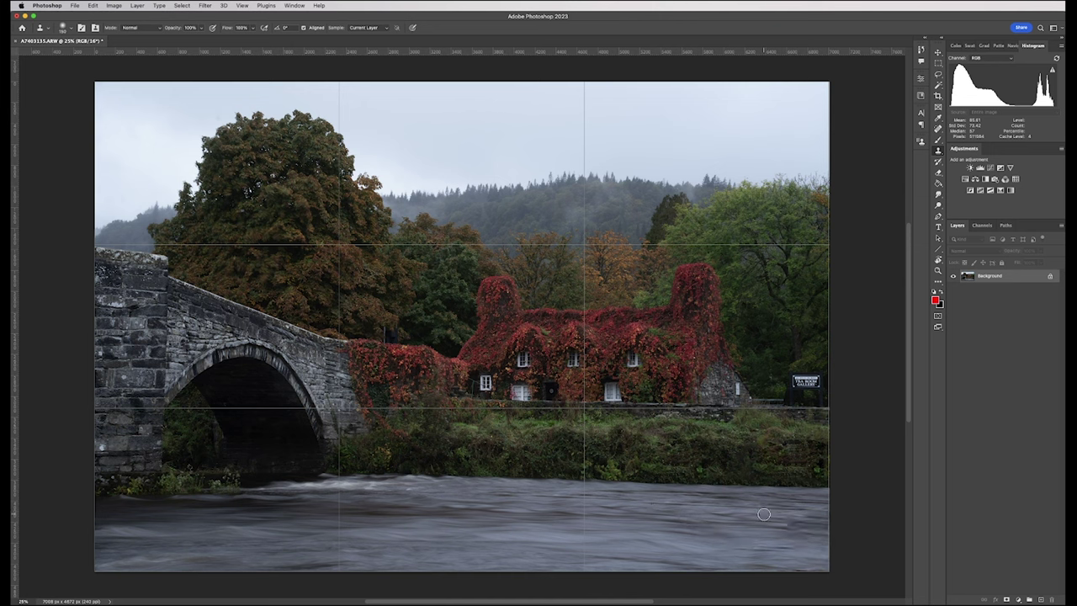
pyautogui.moveTo(715, 527); pyautogui.dragTo(665, 515)
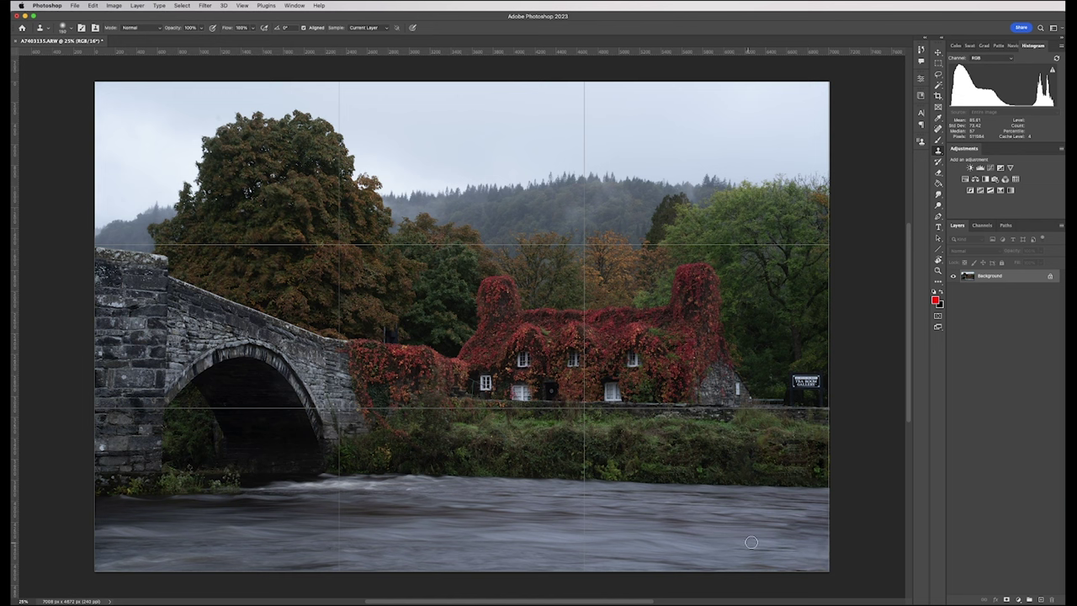
pyautogui.moveTo(780, 530)
pyautogui.mouseDown()
pyautogui.moveTo(829, 535)
pyautogui.moveTo(808, 540)
pyautogui.moveTo(823, 545)
pyautogui.moveTo(827, 560)
pyautogui.moveTo(814, 558)
pyautogui.moveTo(828, 566)
pyautogui.moveTo(722, 561)
pyautogui.mouseUp()
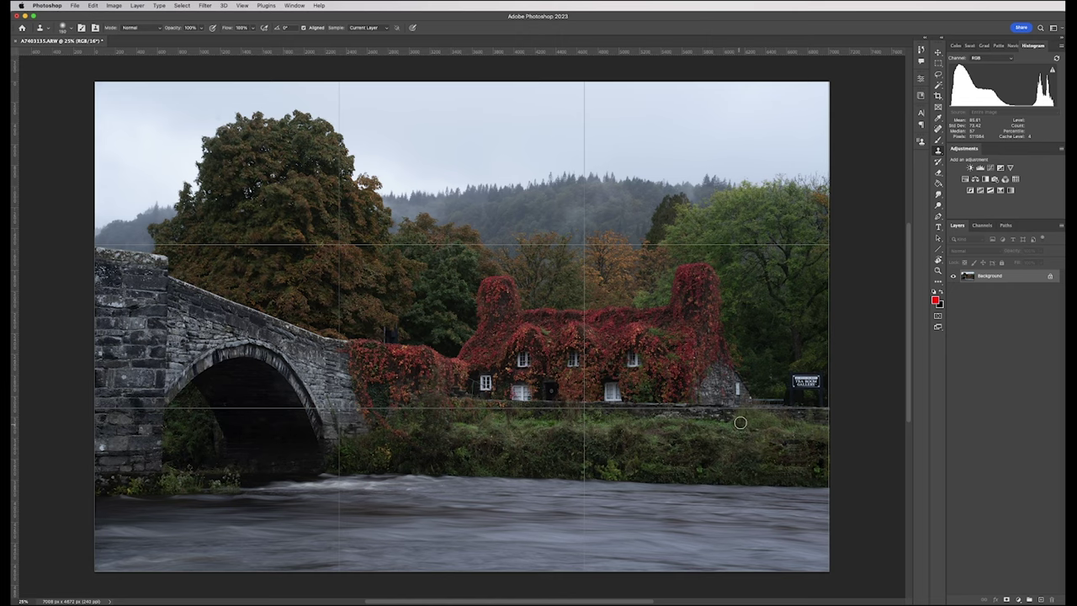
# Clone out the Tea Room Gallery sign board and its right-hand post using the surrounding dark foliage and a smaller brush.
pyautogui.press('super+plus')
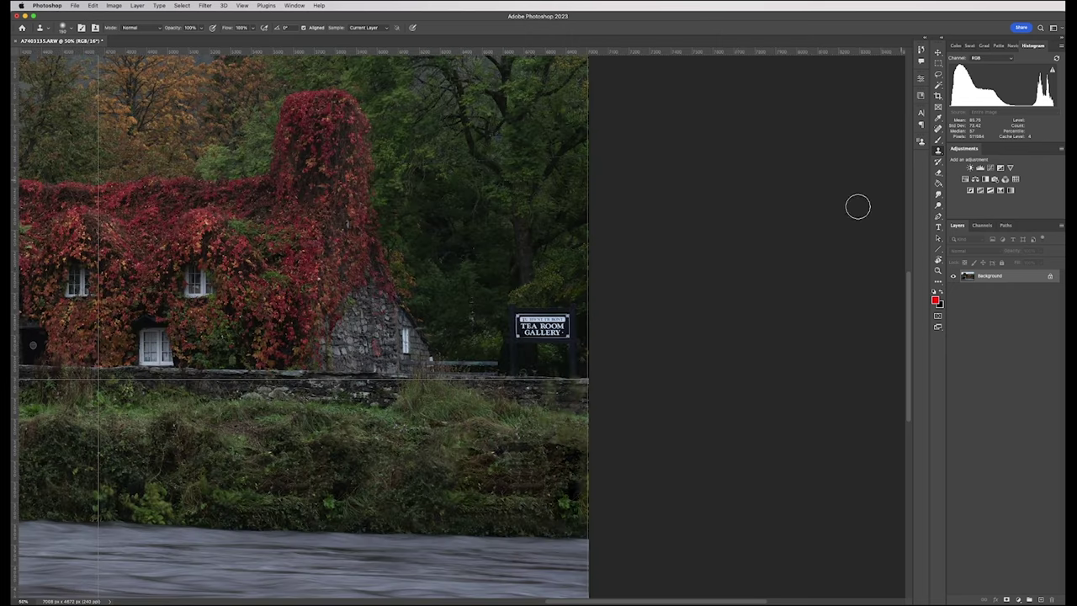
pyautogui.keyDown('alt'); pyautogui.click(536, 351); pyautogui.keyUp('alt')
pyautogui.press('[')
pyautogui.press('[')
pyautogui.moveTo(536, 338)
pyautogui.mouseDown()
pyautogui.moveTo(548, 333)
pyautogui.moveTo(530, 336)
pyautogui.moveTo(537, 318)
pyautogui.moveTo(541, 344)
pyautogui.moveTo(527, 339)
pyautogui.moveTo(529, 315)
pyautogui.moveTo(521, 335)
pyautogui.mouseUp()
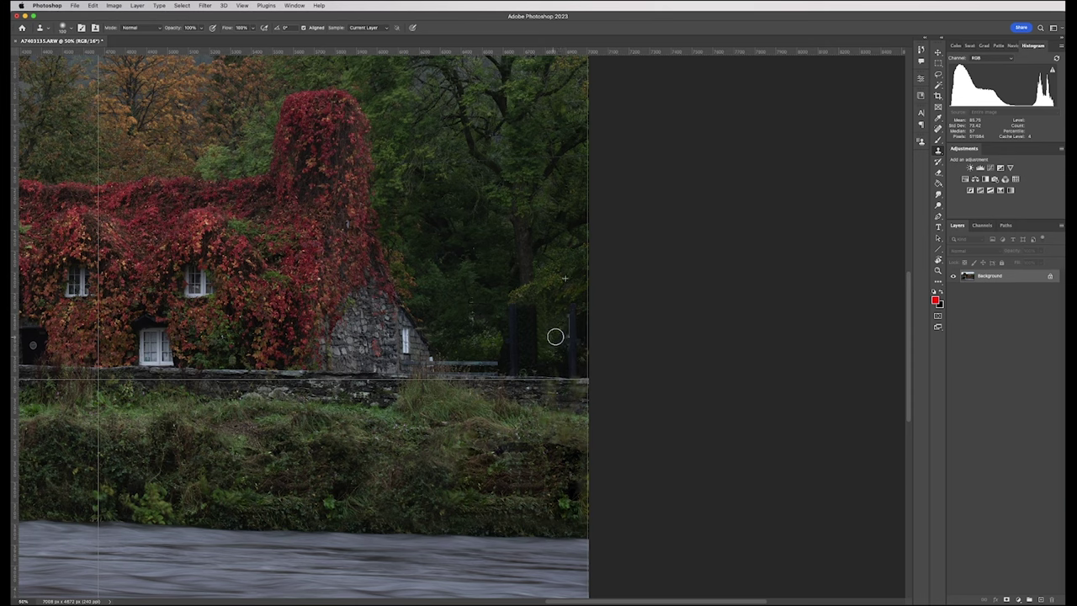
pyautogui.moveTo(571, 310); pyautogui.dragTo(568, 362)
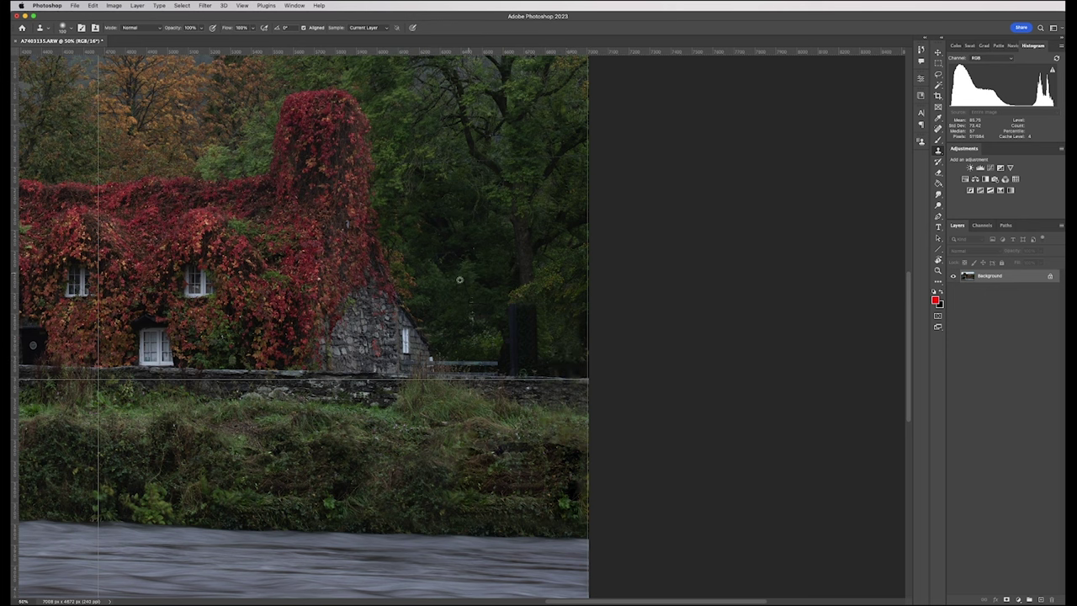
# Enlarge the clone brush and blend away the remaining left sign post and dark patch beneath the trees.
pyautogui.press(']')
pyautogui.press(']')
pyautogui.press(']')
pyautogui.moveTo(553, 331); pyautogui.dragTo(561, 341)
pyautogui.moveTo(506, 307)
pyautogui.mouseDown()
pyautogui.moveTo(503, 348)
pyautogui.moveTo(513, 354)
pyautogui.moveTo(510, 319)
pyautogui.mouseUp()
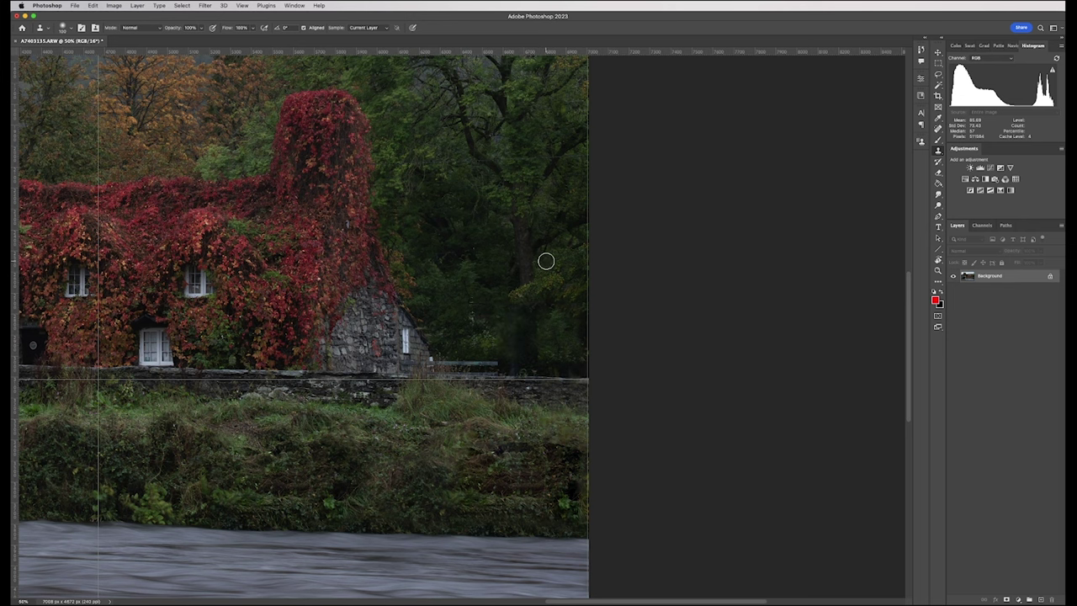
# Switch to Lightroom Classic and show the original A7403135.ARW for comparison with the retouched TIFF.
pyautogui.press('super+minus')
pyautogui.press('super+minus')
pyautogui.press('super+minus')
pyautogui.hotkey('ctrl', 'Up')
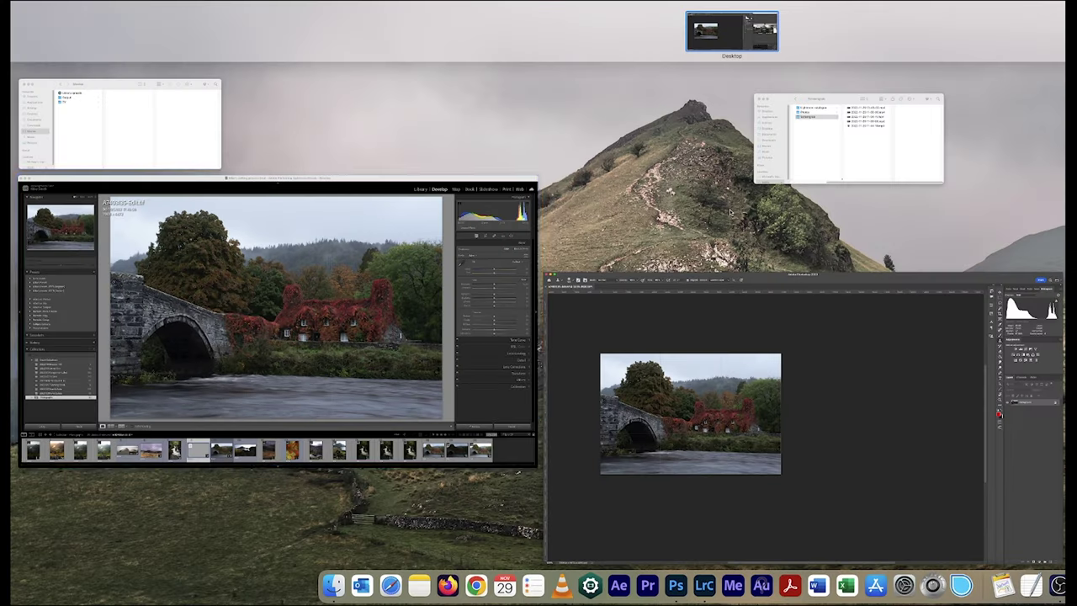
pyautogui.click(293, 315)
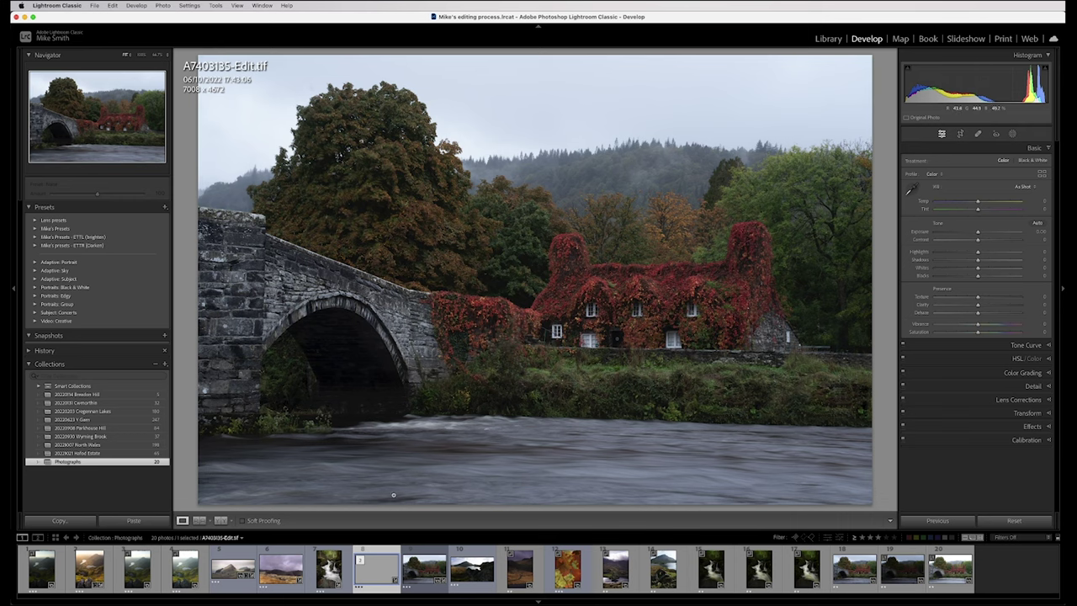
pyautogui.click(428, 576)
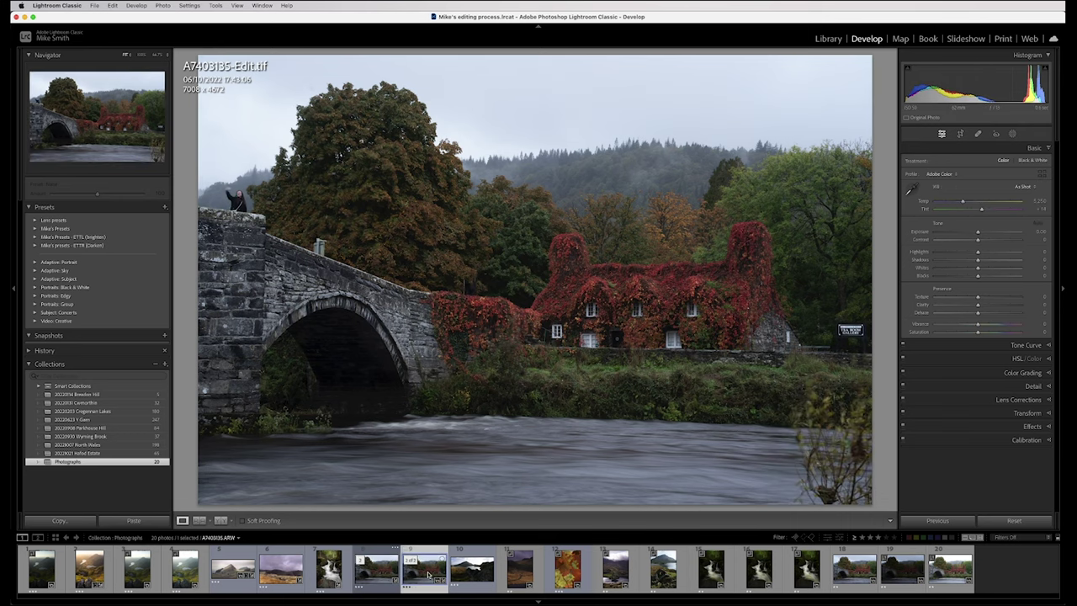
# Add a Select Sky mask to A7403135-Edit.tif, set Exposure to -0.33, and slightly lower Highlights and Texture while raising Dehaze.
pyautogui.click(375, 576)
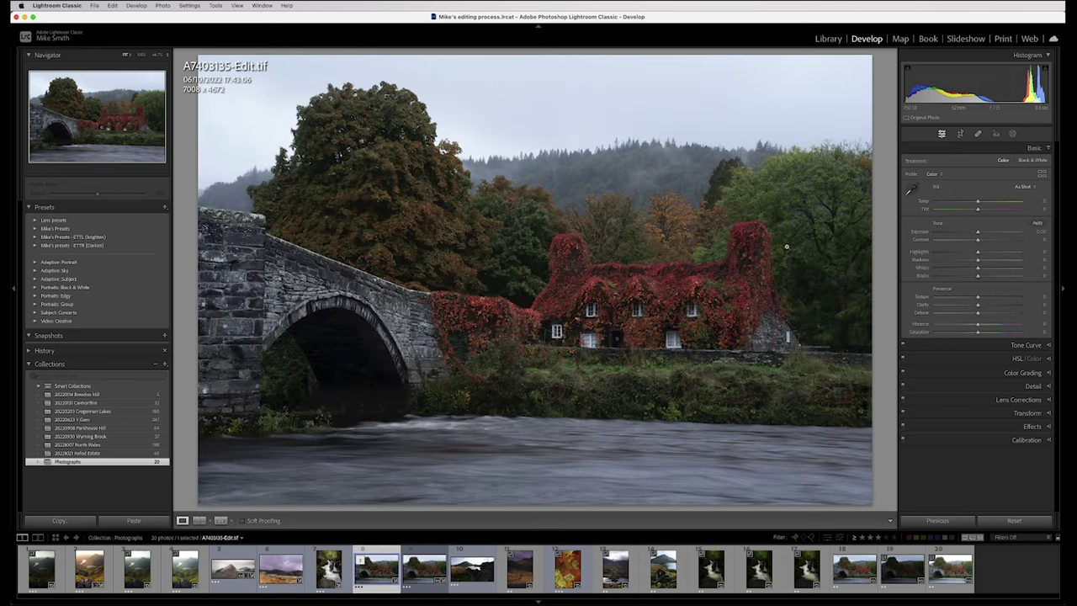
pyautogui.click(1014, 132)
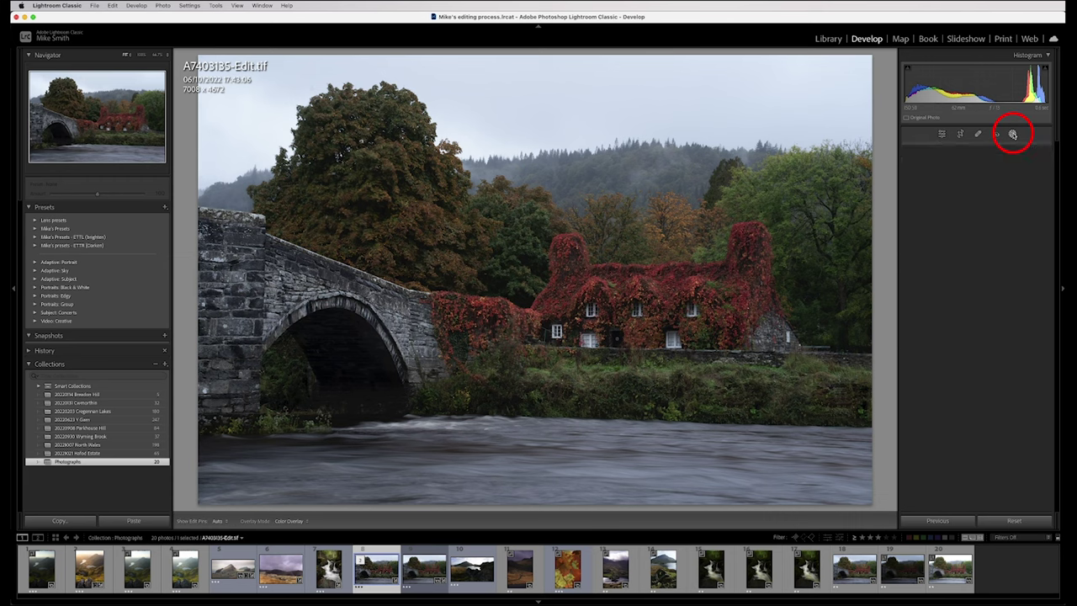
pyautogui.click(977, 173)
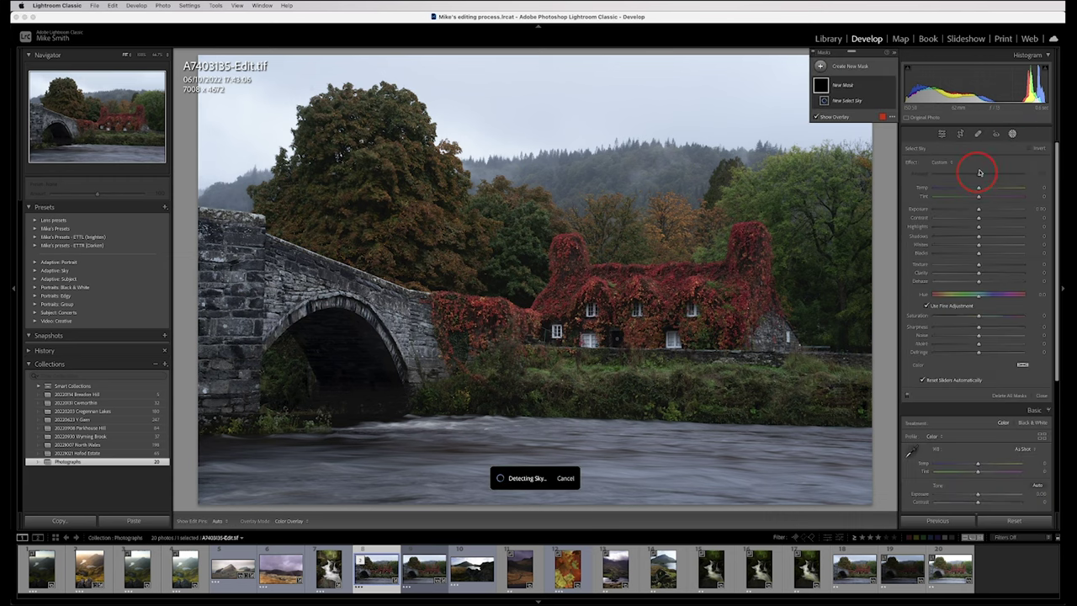
pyautogui.moveTo(979, 209); pyautogui.dragTo(976, 229)
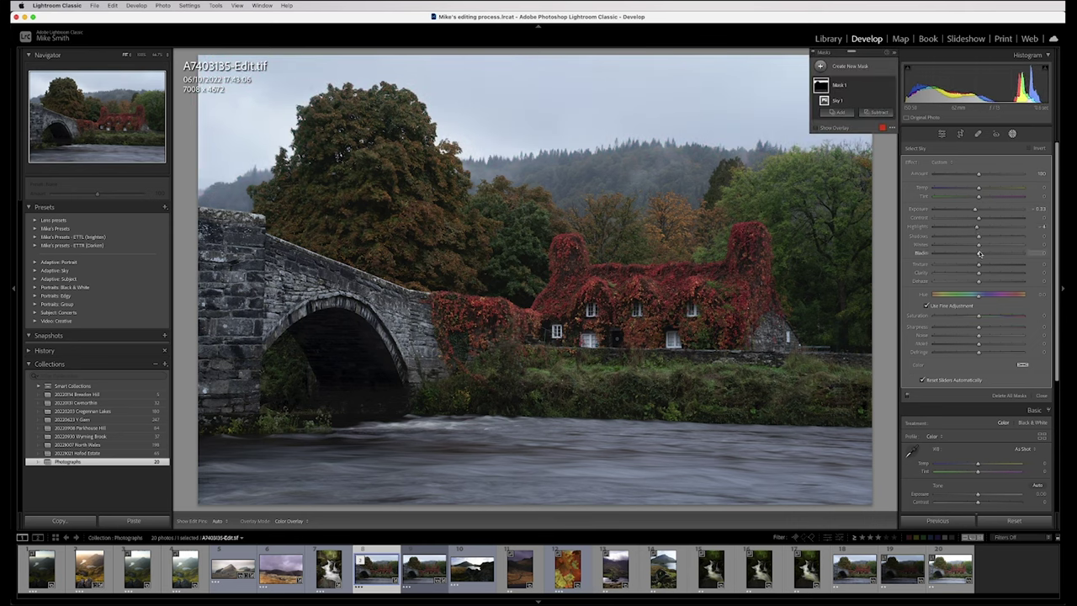
pyautogui.moveTo(977, 266)
pyautogui.mouseDown()
pyautogui.moveTo(979, 283)
pyautogui.moveTo(995, 282)
pyautogui.moveTo(979, 283)
pyautogui.mouseUp()
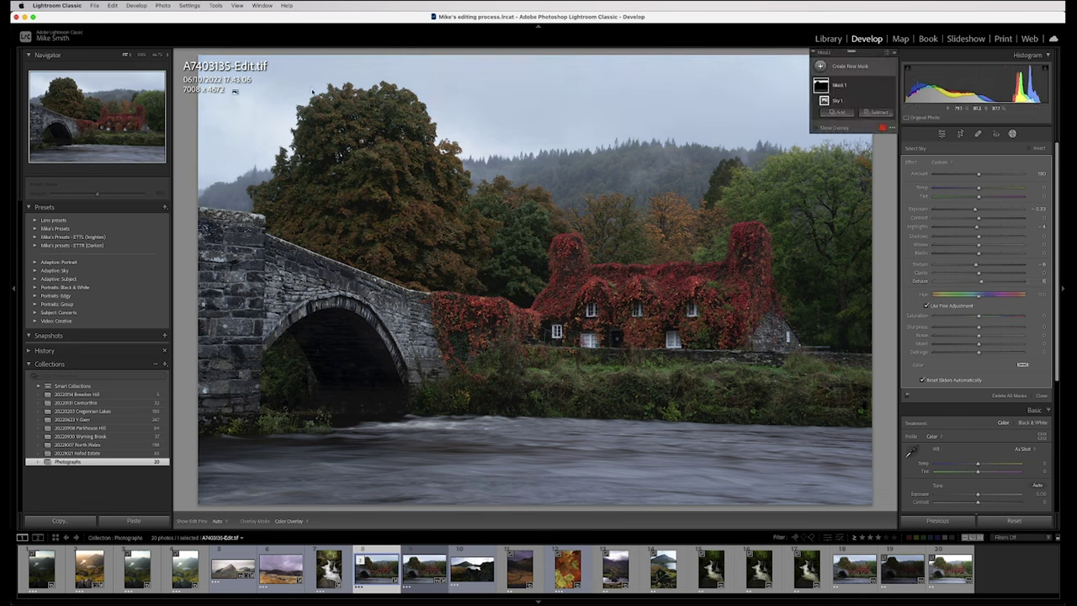
# Clone out the dark spot in the sky above the large tree using clean sky beside it.
pyautogui.click(312, 87)
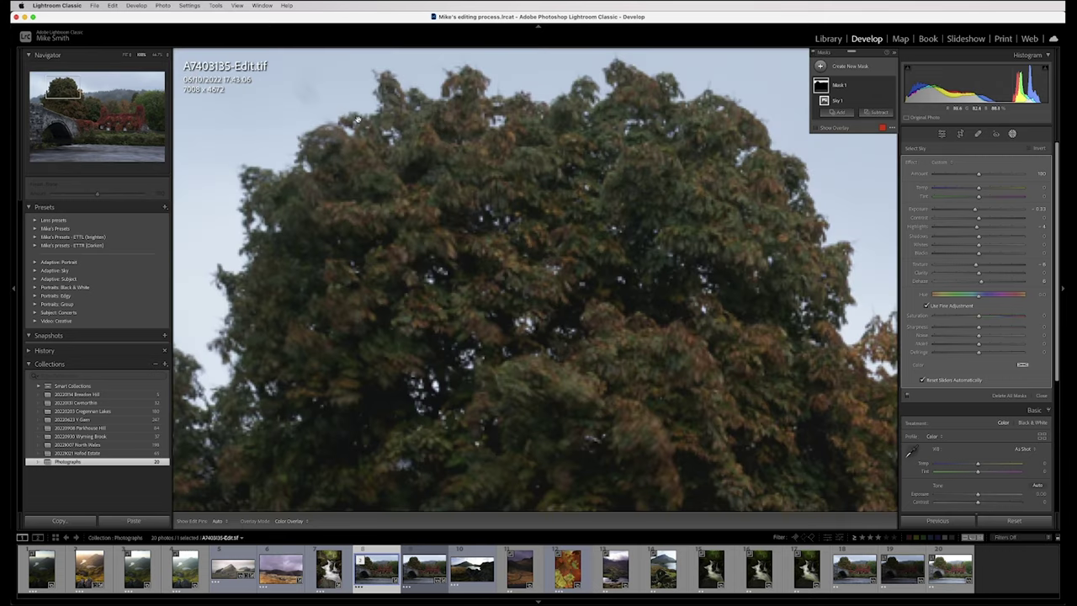
pyautogui.moveTo(302, 121); pyautogui.dragTo(462, 270)
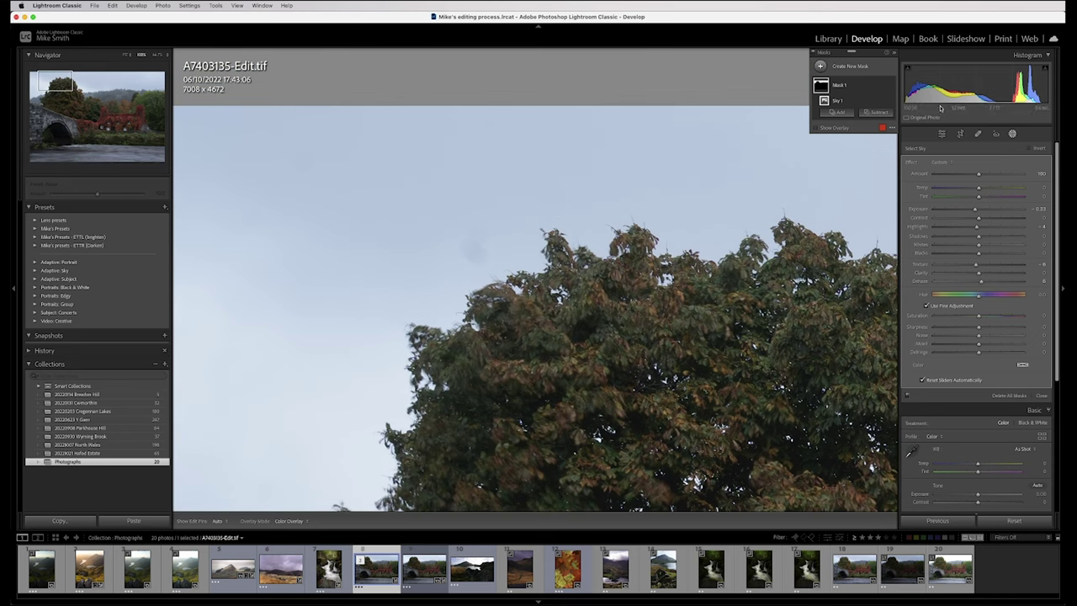
pyautogui.click(978, 135)
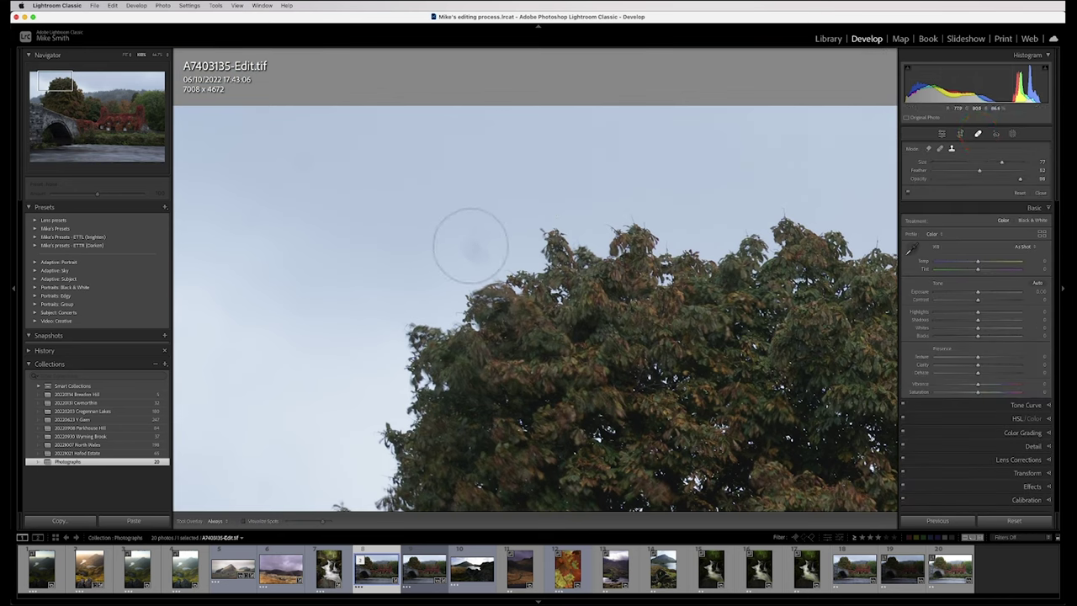
pyautogui.click(471, 246)
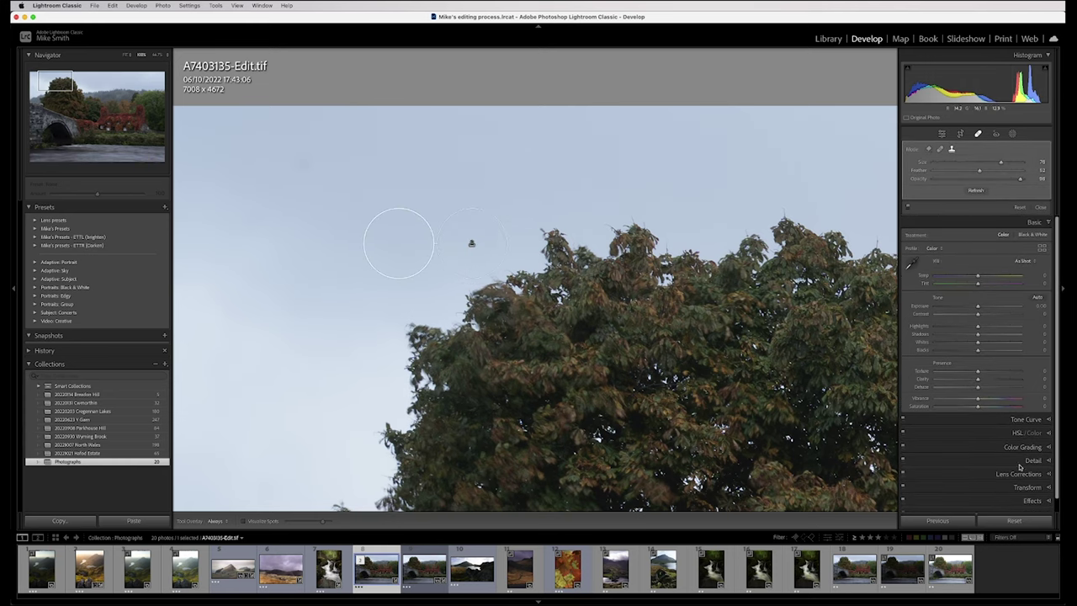
pyautogui.press('z')
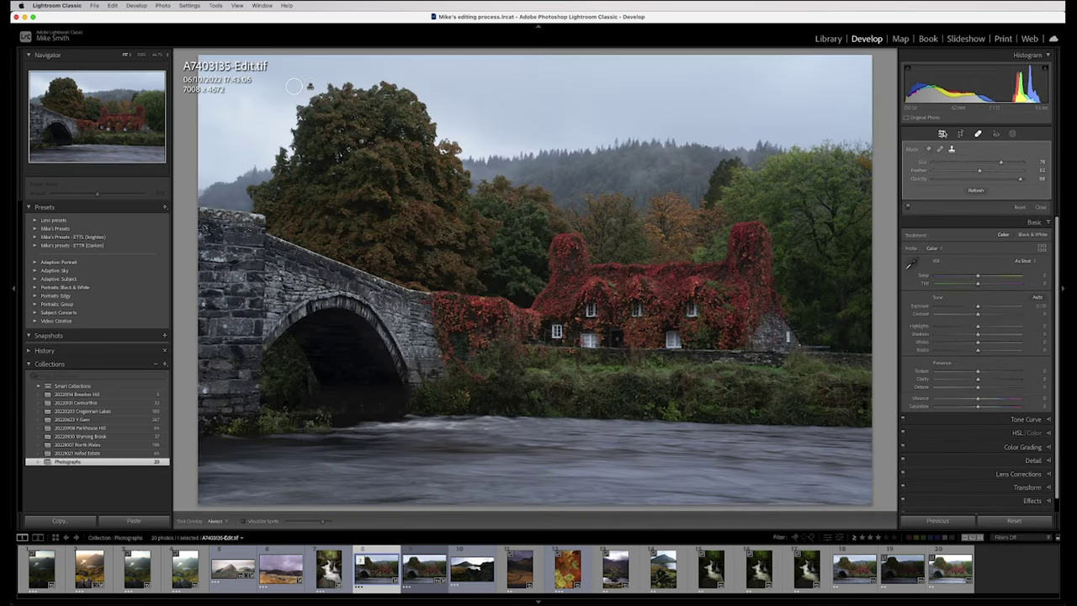
pyautogui.press('q')
# Adjust the photo's basic tones: Contrast +18, Highlights -18, Shadows +50, Whites +27, Blacks -9 and Texture +13.
pyautogui.moveTo(978, 239)
pyautogui.mouseDown()
pyautogui.moveTo(969, 252)
pyautogui.moveTo(989, 260)
pyautogui.moveTo(967, 277)
pyautogui.moveTo(993, 274)
pyautogui.moveTo(959, 277)
pyautogui.moveTo(984, 241)
pyautogui.moveTo(975, 242)
pyautogui.mouseUp()
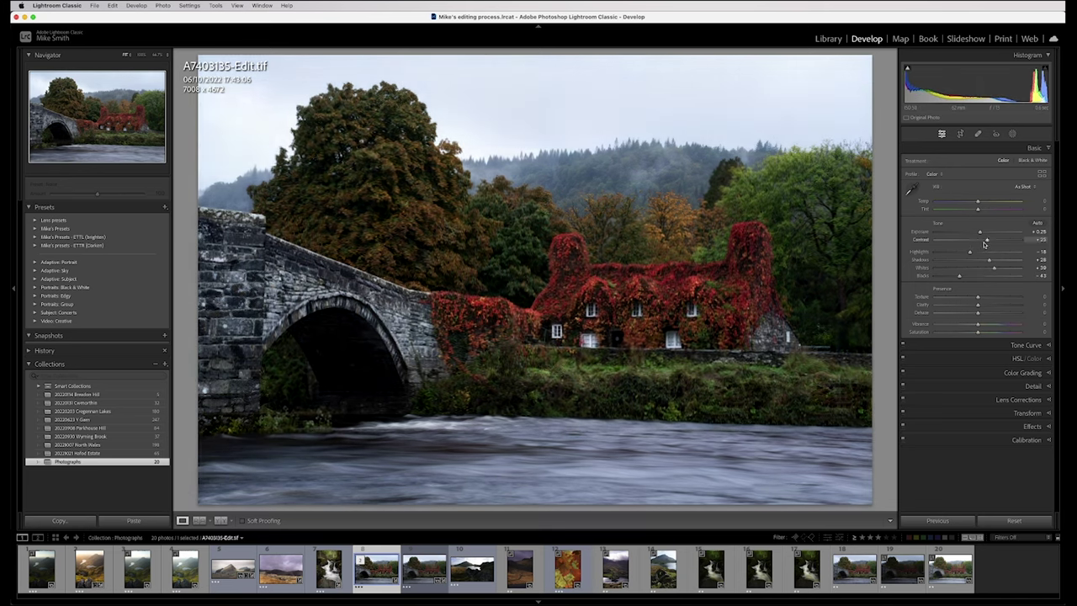
pyautogui.press('super+z')
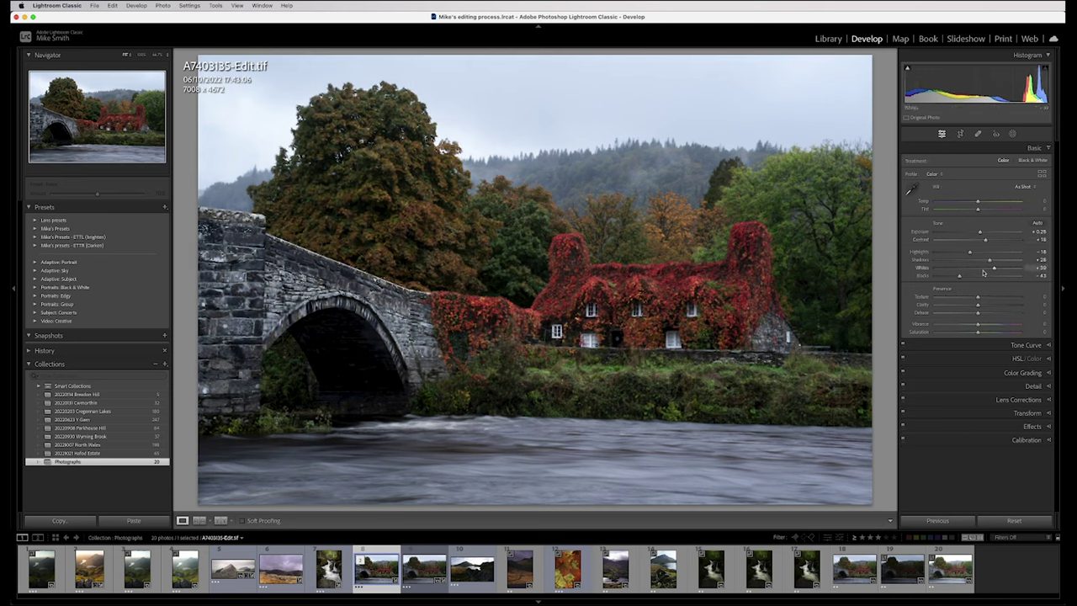
pyautogui.moveTo(997, 271); pyautogui.dragTo(998, 270)
pyautogui.press('alt')
pyautogui.moveTo(996, 270)
pyautogui.mouseDown()
pyautogui.moveTo(1015, 267)
pyautogui.moveTo(981, 266)
pyautogui.moveTo(990, 262)
pyautogui.mouseUp()
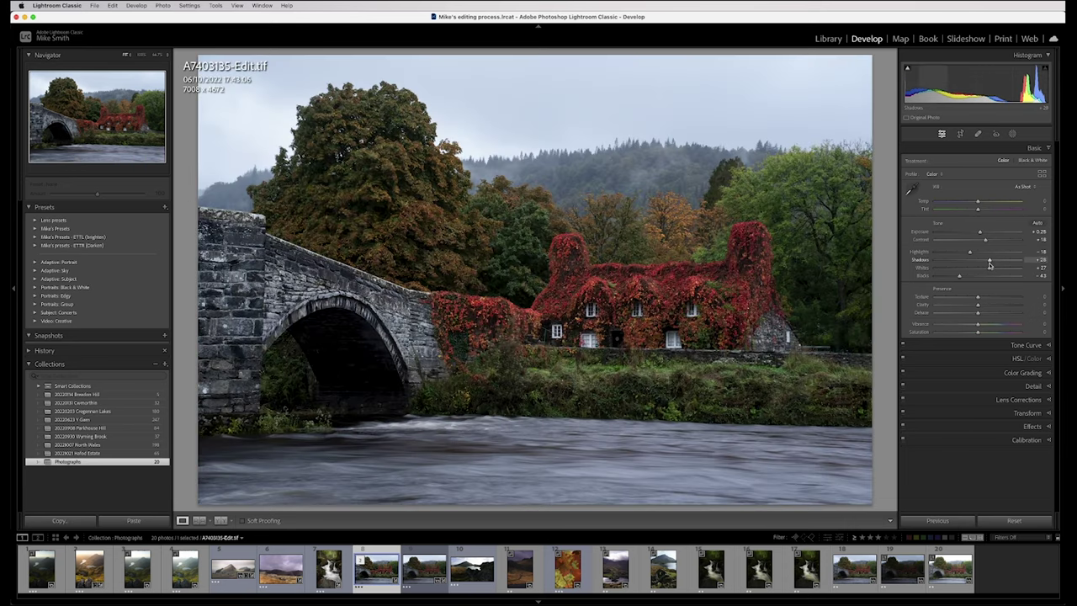
pyautogui.moveTo(962, 274); pyautogui.dragTo(978, 268)
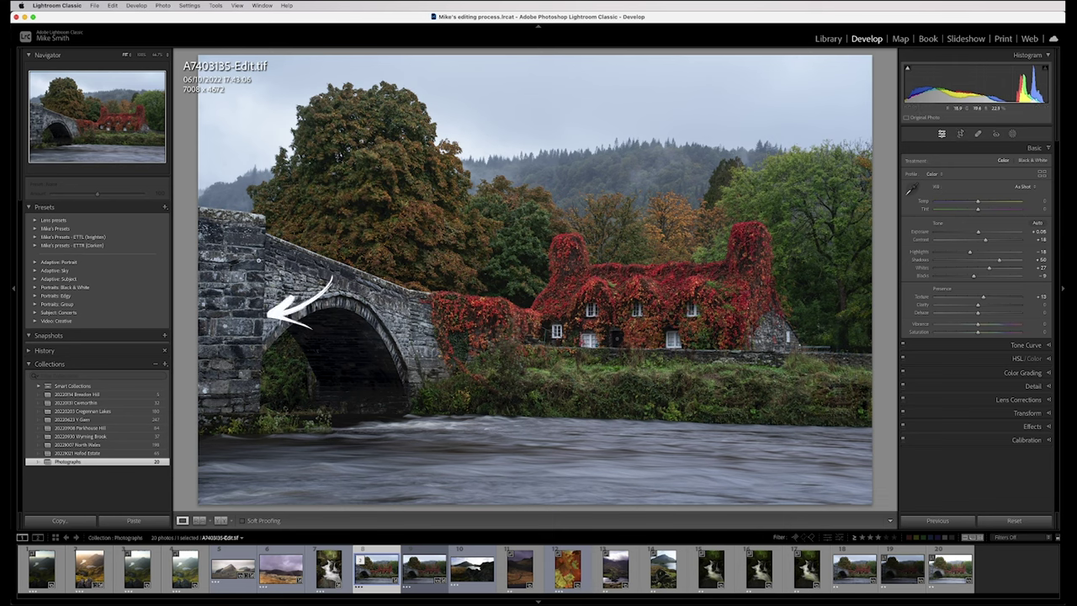
# Straighten the perspective with Guided Upright, placing vertical guides along the bridge pillar's edge and the cottage's right-hand end.
pyautogui.click(989, 413)
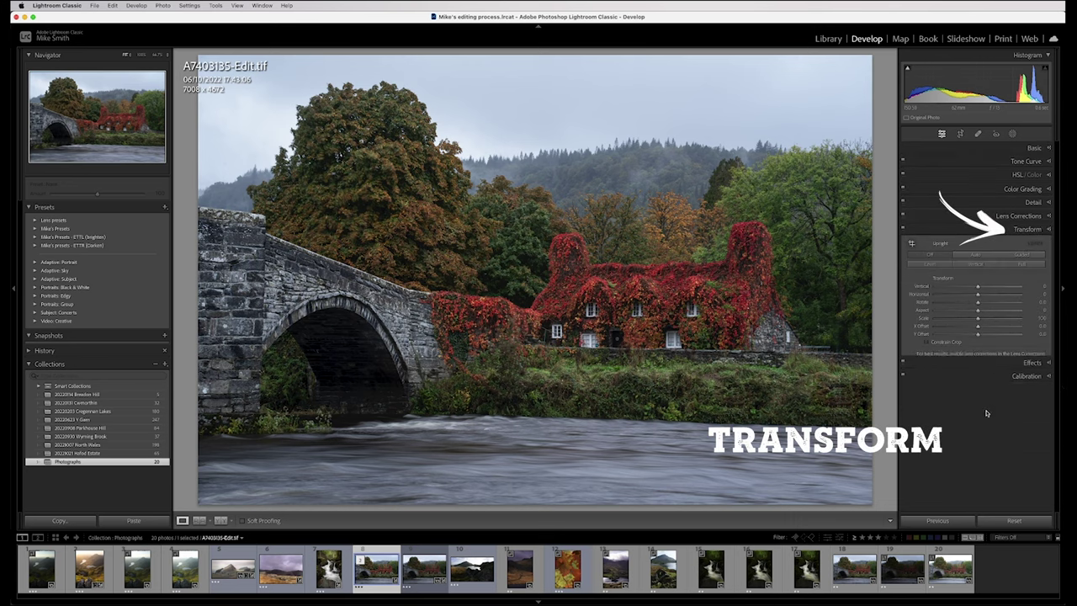
pyautogui.click(1022, 254)
pyautogui.moveTo(265, 220); pyautogui.dragTo(261, 412)
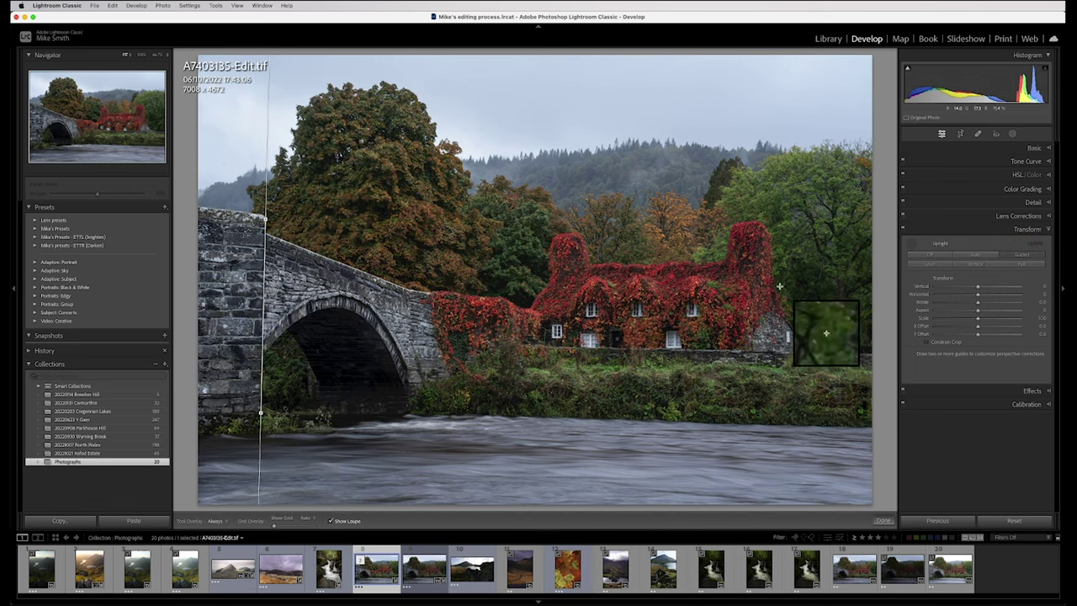
pyautogui.moveTo(769, 237); pyautogui.dragTo(773, 339)
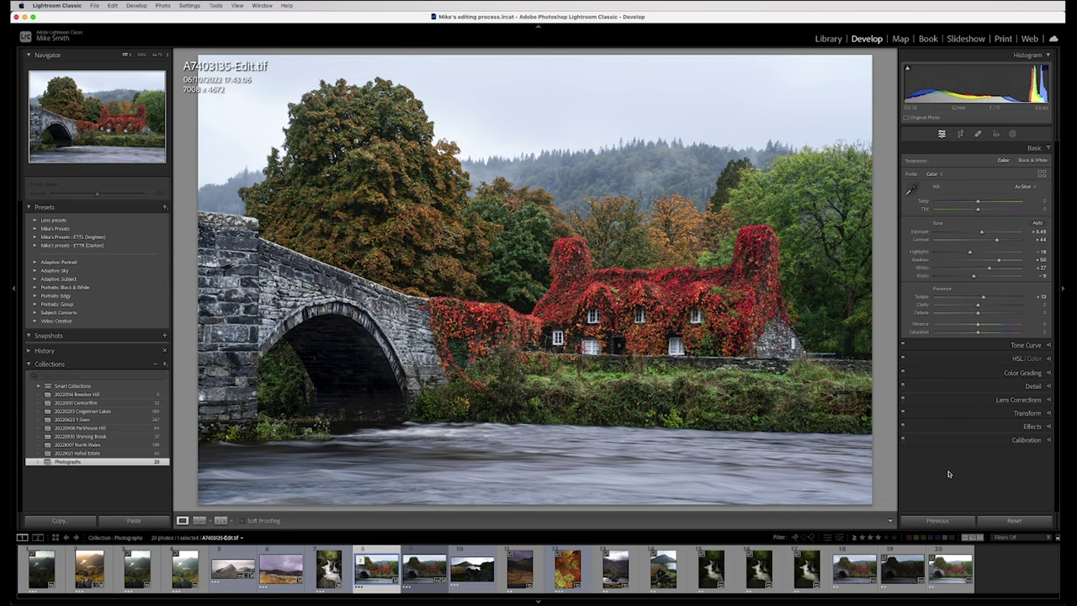
# Reopen the existing sky mask, raise its Dehaze to 30, and close masking.
pyautogui.click(1012, 133)
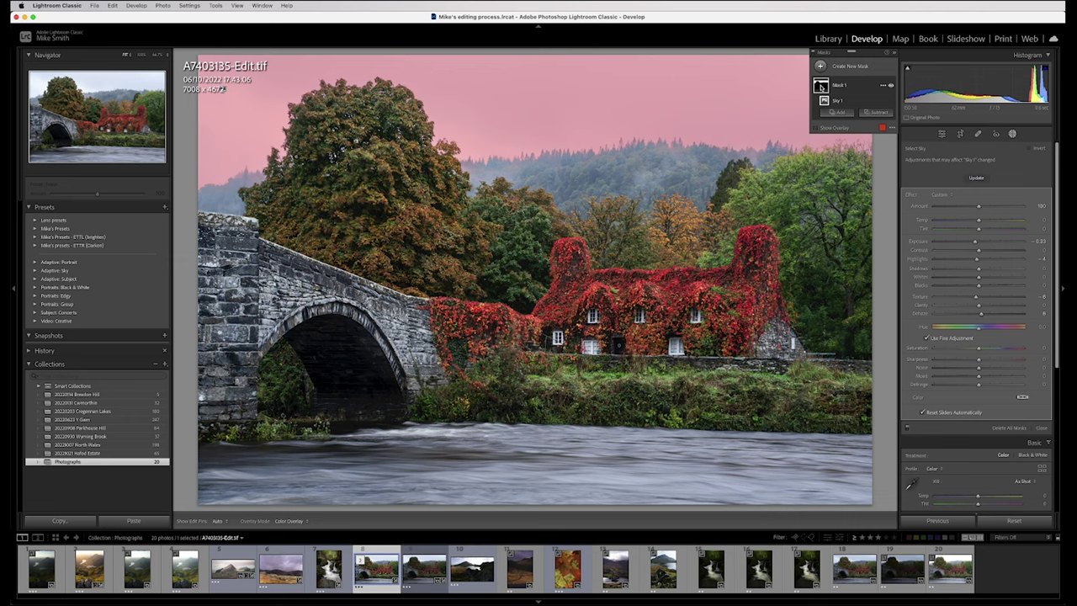
pyautogui.moveTo(981, 314); pyautogui.dragTo(993, 315)
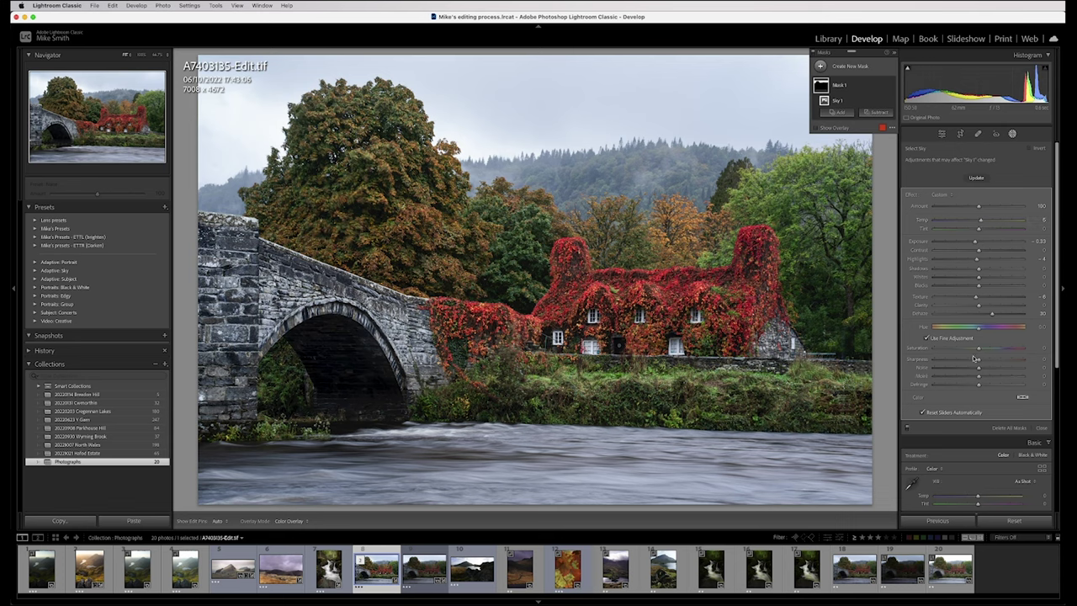
pyautogui.click(1042, 428)
# Add a Highlight Priority post-crop vignette with the Amount set to -21.
pyautogui.click(988, 426)
pyautogui.moveTo(978, 274); pyautogui.dragTo(968, 274)
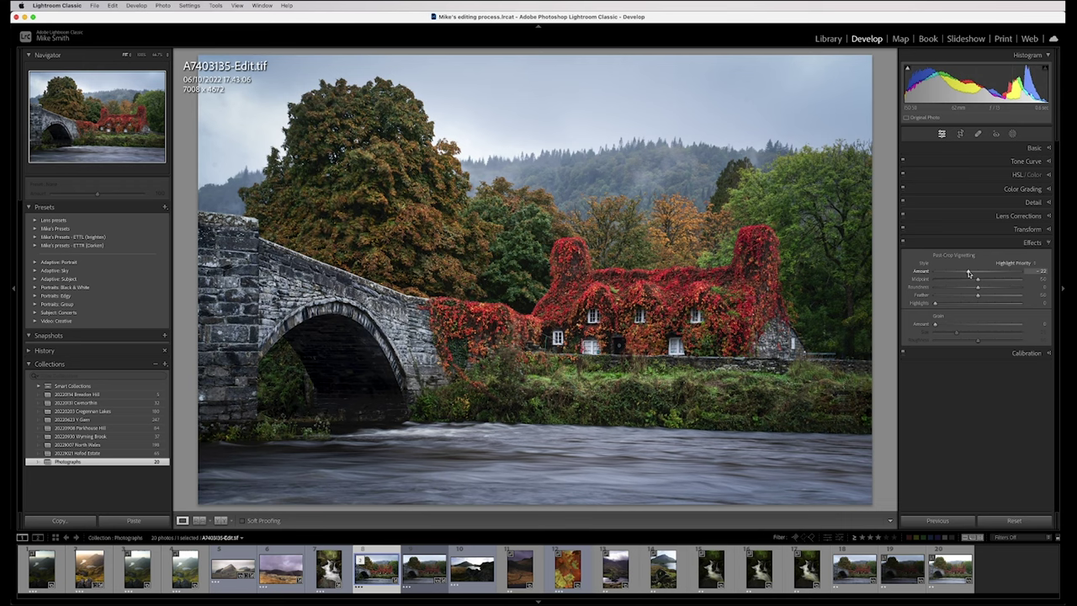
pyautogui.moveTo(969, 273); pyautogui.dragTo(970, 274)
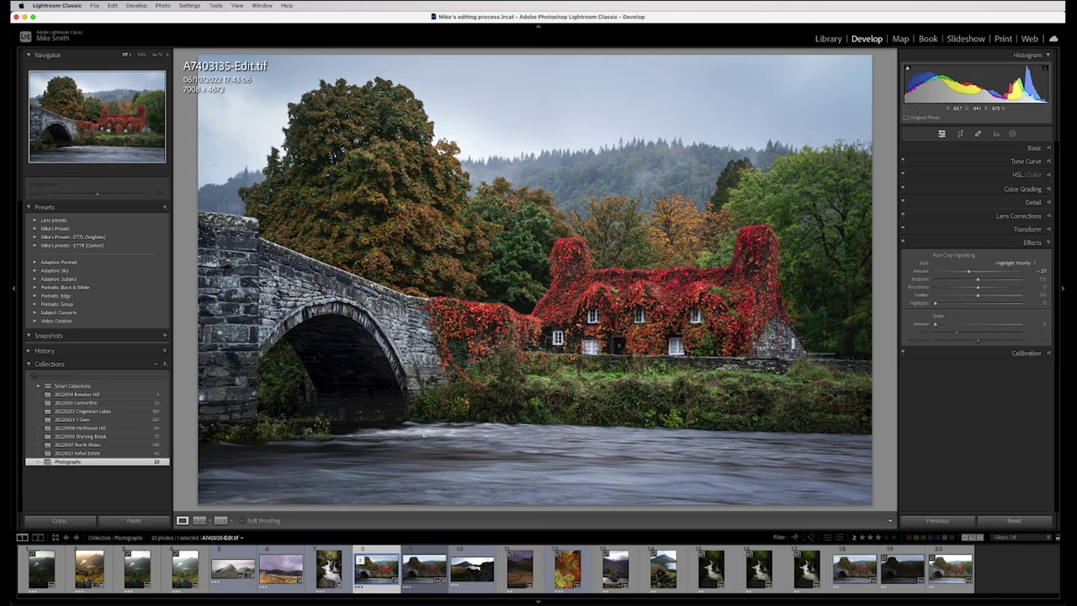
# Compare the edited bridge and cottage photo with its before view and with the original A7403135.ARW.
pyautogui.press('\\')
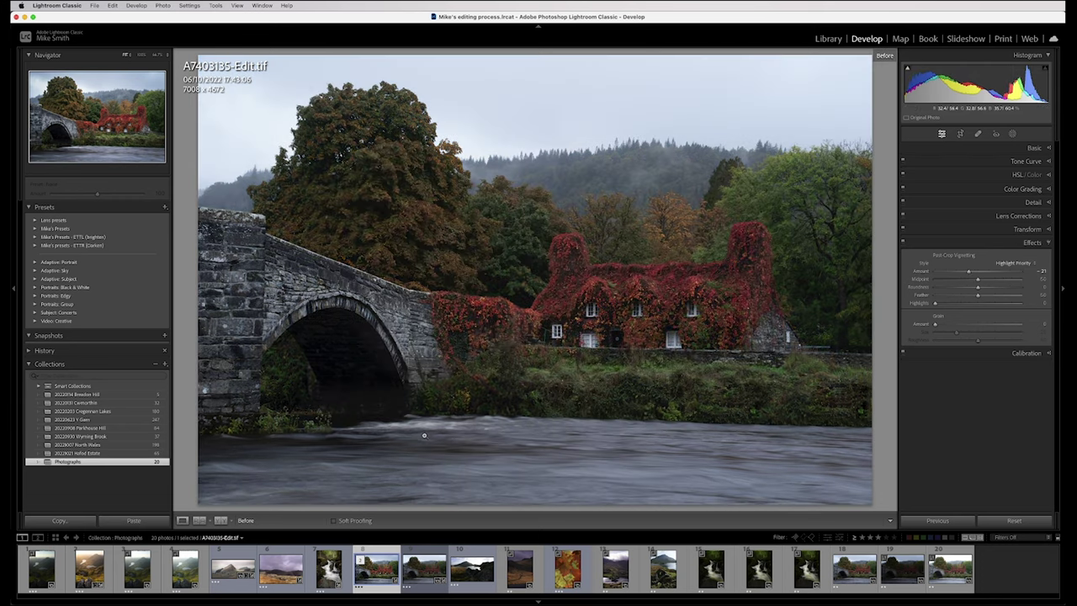
pyautogui.press('\\')
pyautogui.press('\\')
pyautogui.press('\\')
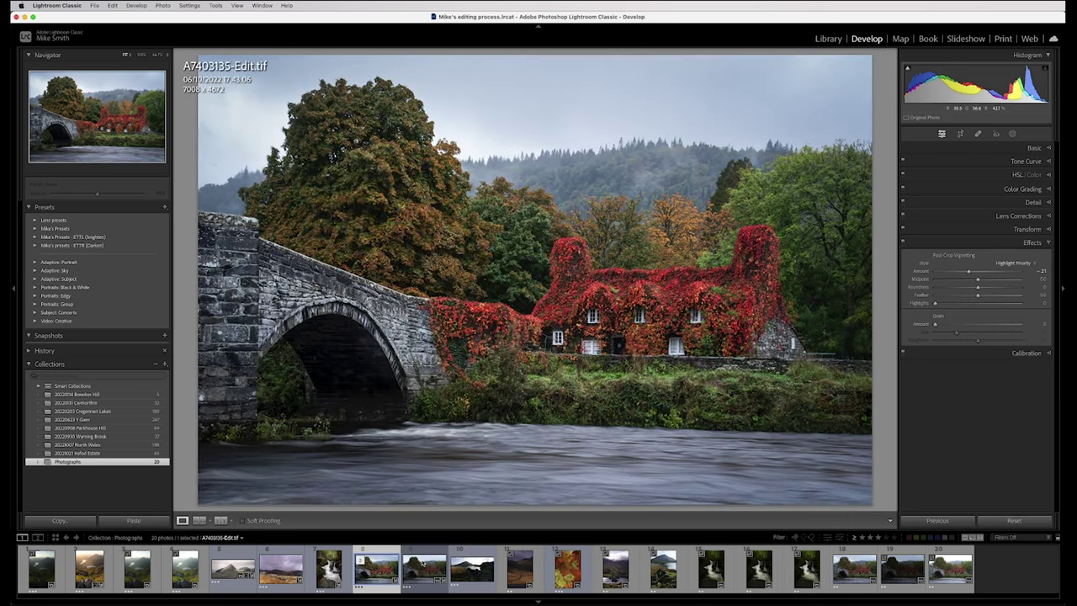
pyautogui.click(425, 572)
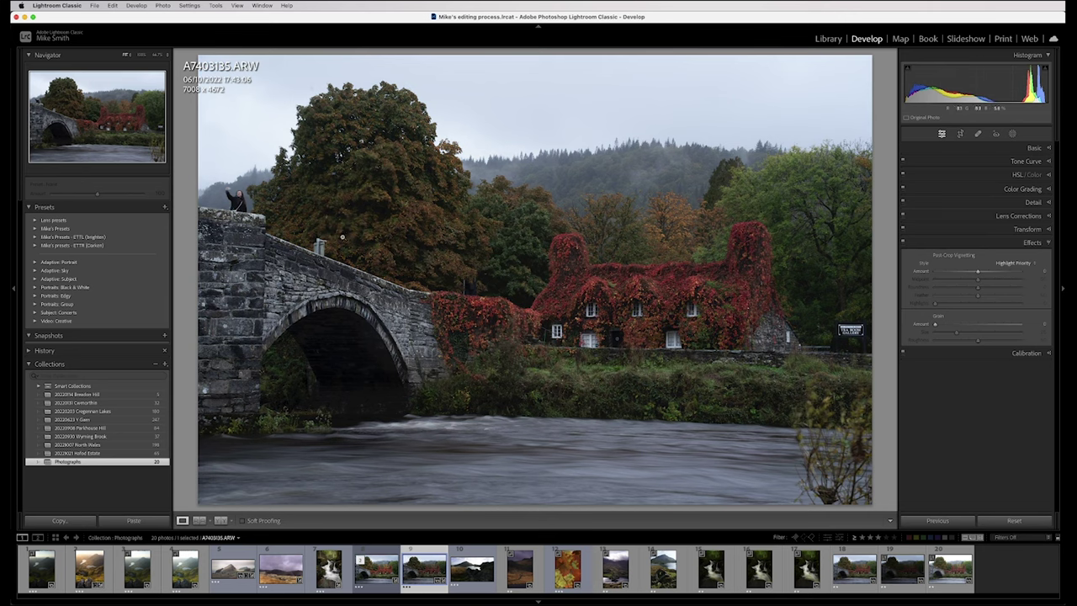
pyautogui.click(379, 572)
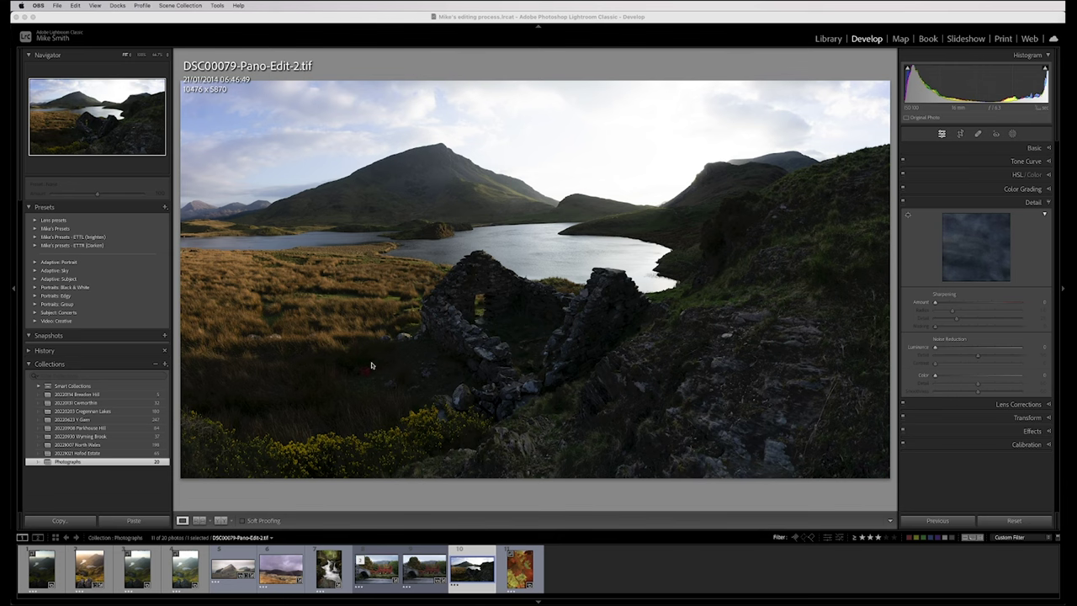
# Check clipping on DSC00079-Pano-Edit-2.tif and set Contrast +13, Highlights -27, Shadows +67, Whites +20, Blacks -6 and Texture +11.
pyautogui.click(974, 203)
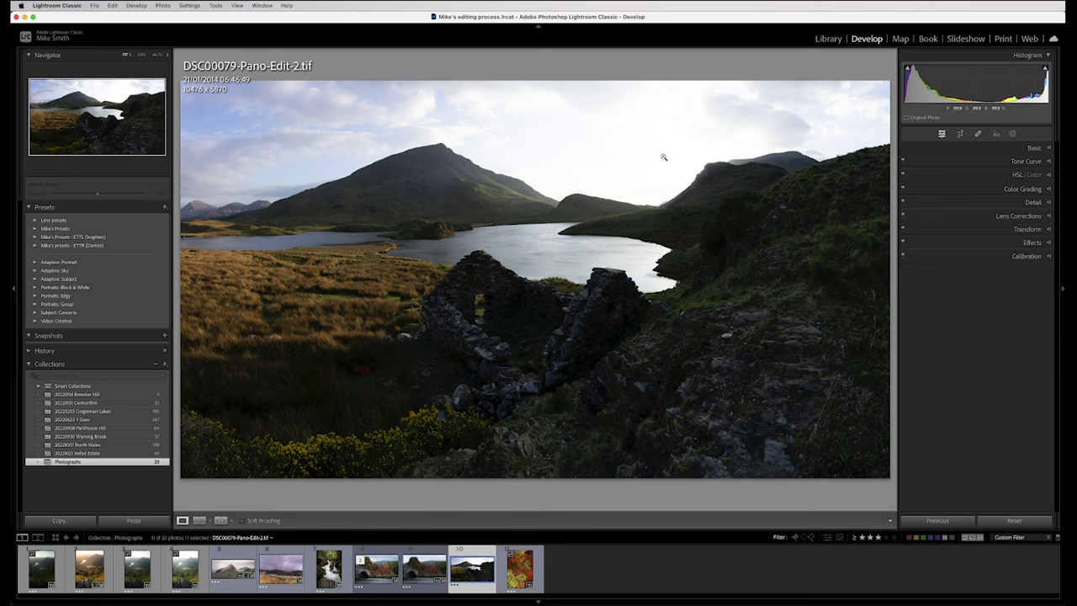
pyautogui.press('j')
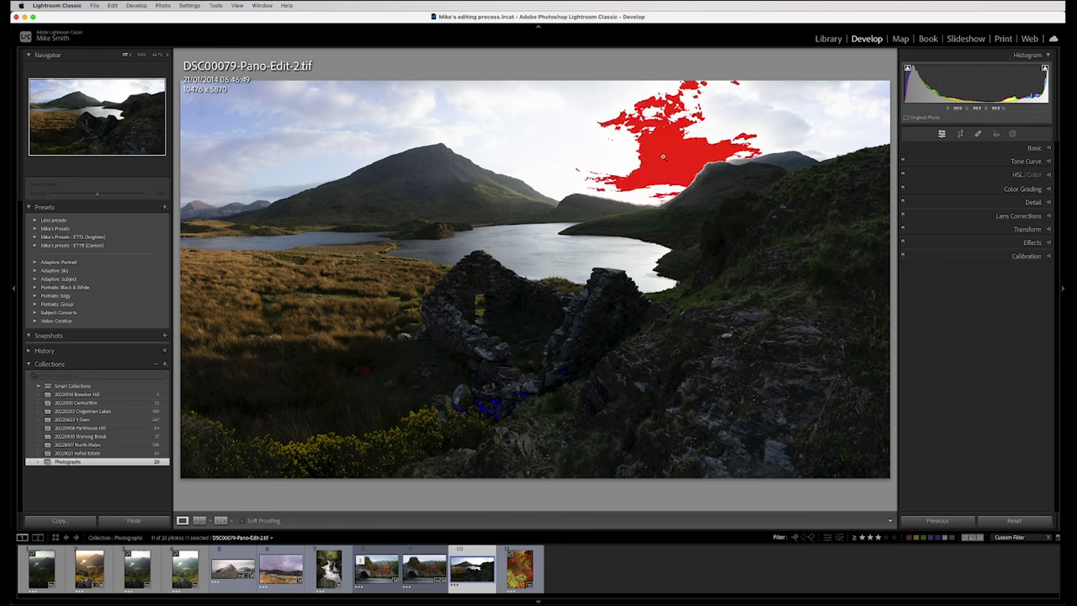
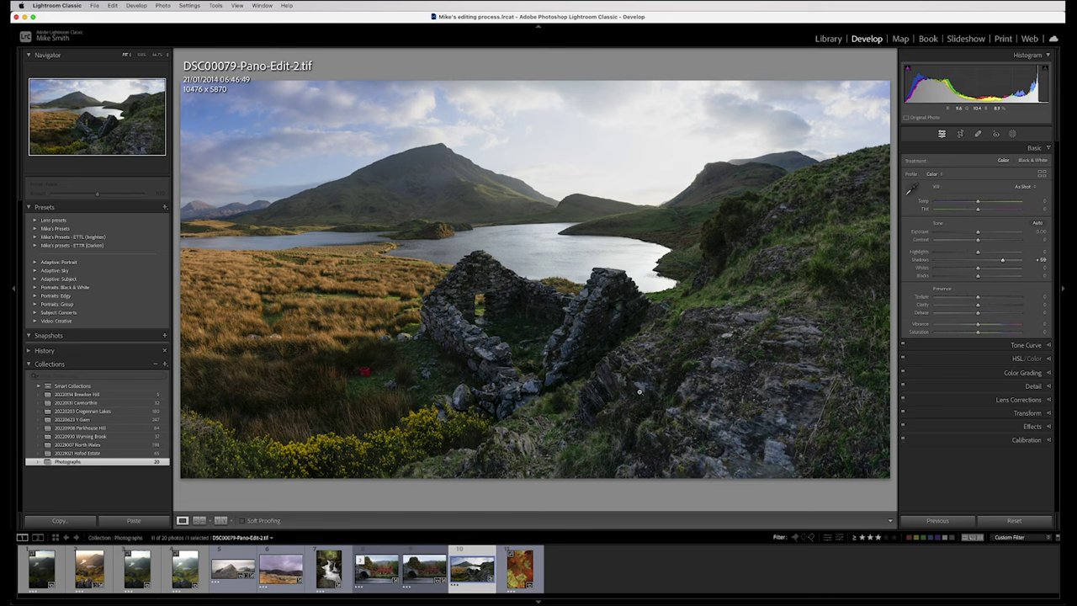
pyautogui.moveTo(978, 240); pyautogui.dragTo(982, 298)
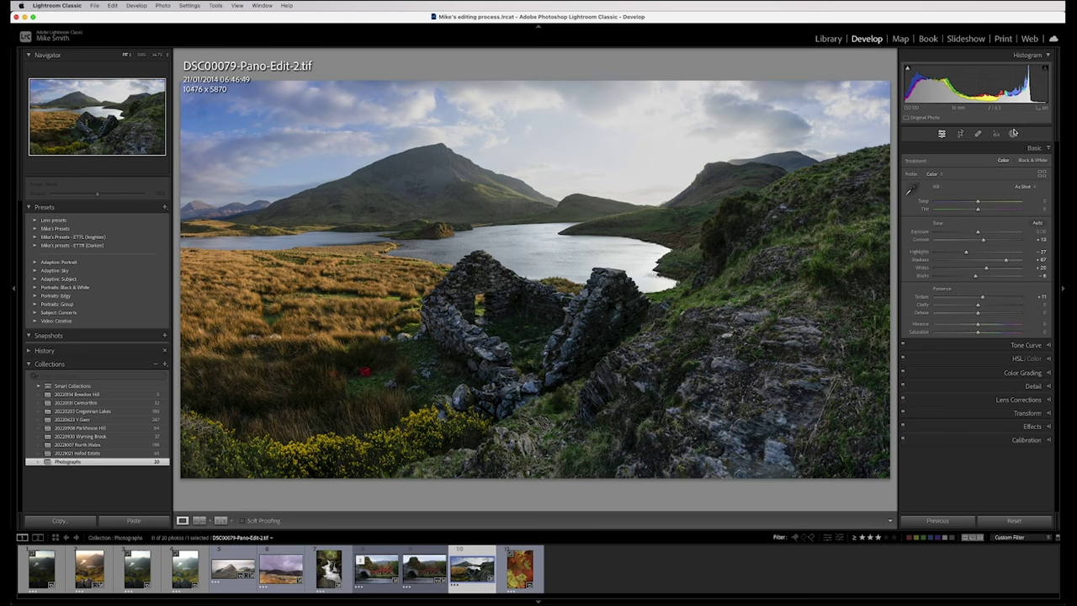
# Create a new Brush mask with Auto Mask on and paint an outline around the dark grass and the ruined stone cottage.
pyautogui.click(1013, 135)
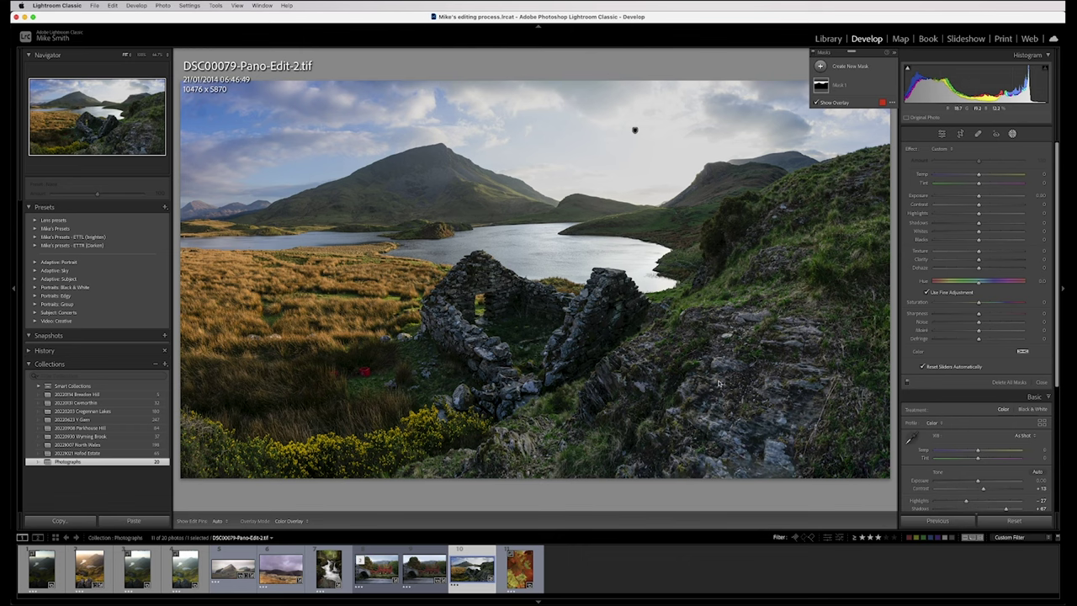
pyautogui.click(821, 66)
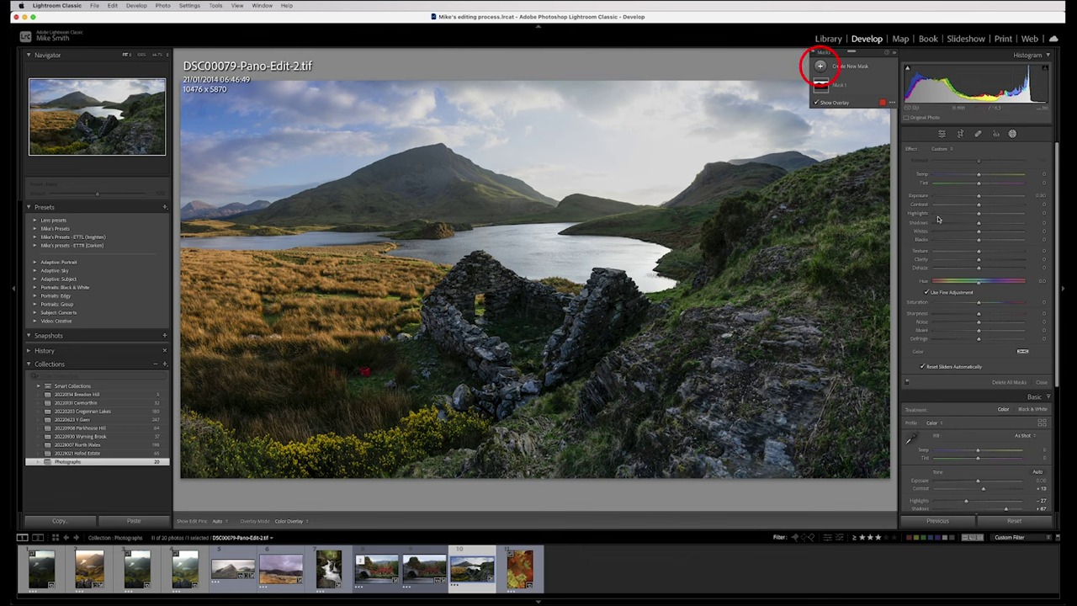
pyautogui.click(858, 142)
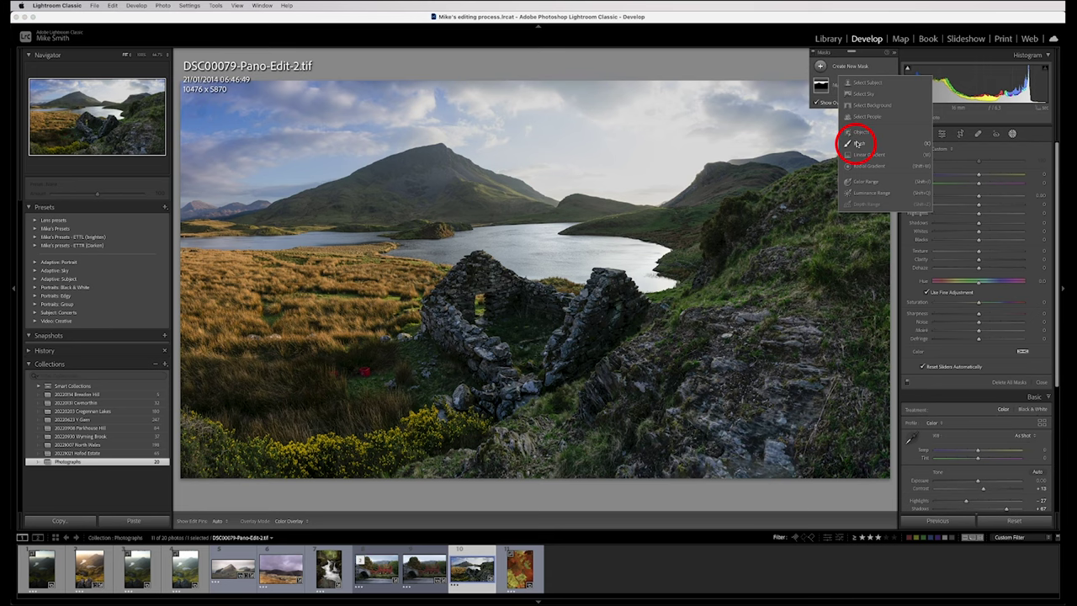
pyautogui.click(926, 202)
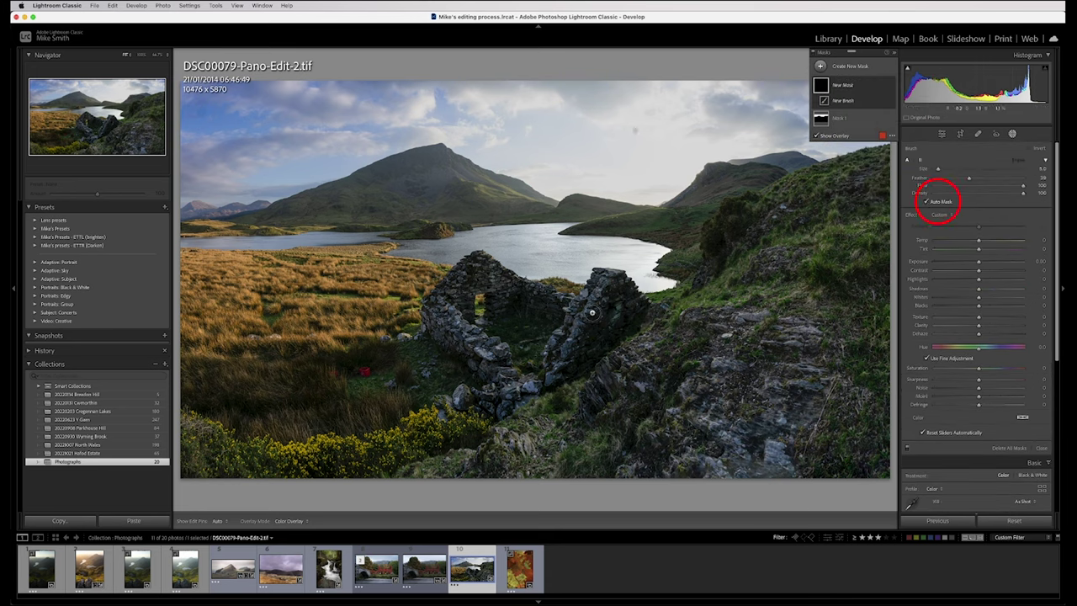
pyautogui.moveTo(639, 308)
pyautogui.mouseDown()
pyautogui.moveTo(597, 272)
pyautogui.moveTo(574, 306)
pyautogui.moveTo(463, 257)
pyautogui.moveTo(413, 343)
pyautogui.moveTo(168, 364)
pyautogui.moveTo(231, 371)
pyautogui.moveTo(410, 359)
pyautogui.moveTo(188, 386)
pyautogui.moveTo(229, 409)
pyautogui.moveTo(186, 399)
pyautogui.moveTo(248, 436)
pyautogui.moveTo(281, 437)
pyautogui.moveTo(354, 429)
pyautogui.moveTo(428, 401)
pyautogui.moveTo(487, 409)
pyautogui.moveTo(562, 379)
pyautogui.moveTo(665, 308)
pyautogui.moveTo(627, 297)
pyautogui.moveTo(613, 328)
pyautogui.mouseUp()
# Turn off Auto Mask and fill in the inside of the outlined grass and ruin area with an enlarged brush.
pyautogui.click(925, 201)
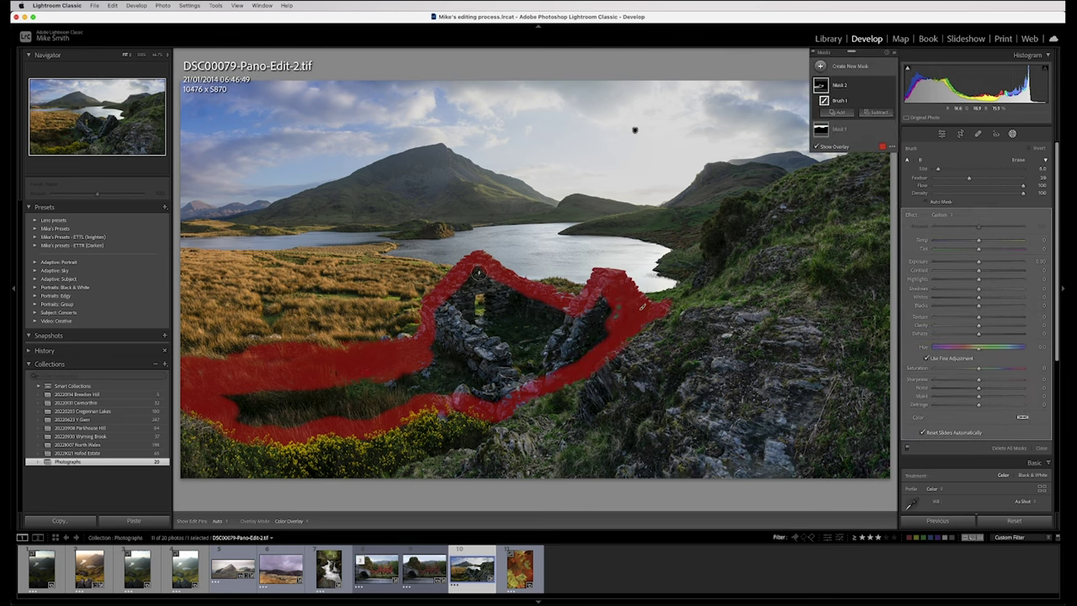
pyautogui.scroll(3, 484, 334)
pyautogui.moveTo(487, 332)
pyautogui.mouseDown()
pyautogui.moveTo(242, 403)
pyautogui.moveTo(492, 385)
pyautogui.moveTo(609, 308)
pyautogui.moveTo(505, 300)
pyautogui.moveTo(497, 354)
pyautogui.moveTo(455, 319)
pyautogui.mouseUp()
# Erase the ruin's window opening from the brush mask with a small Auto Mask eraser.
pyautogui.press('[')
pyautogui.press('[')
pyautogui.press('[')
pyautogui.press('[')
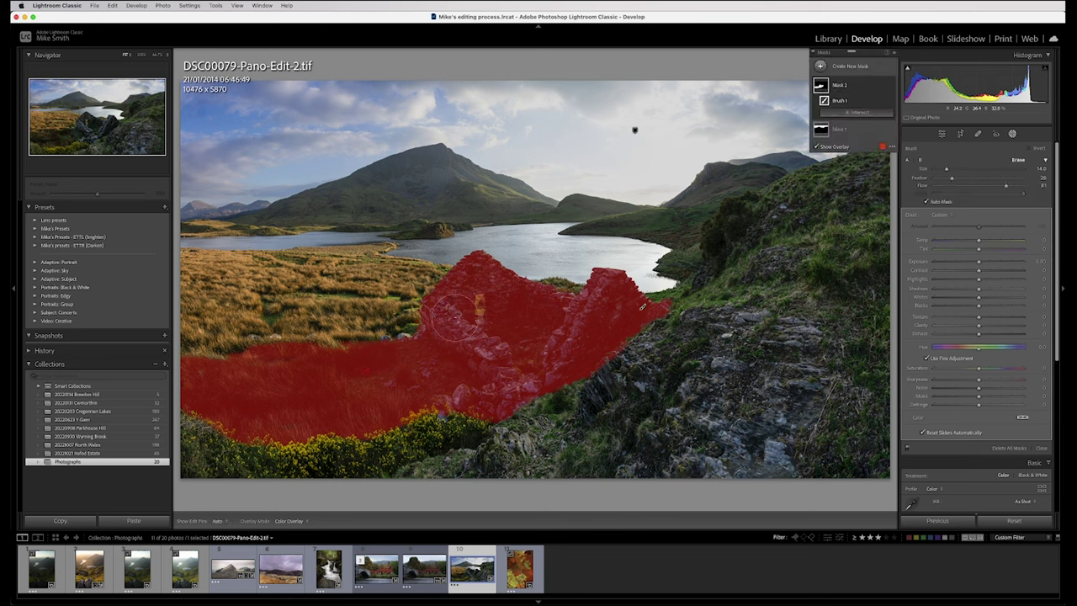
pyautogui.press('h')
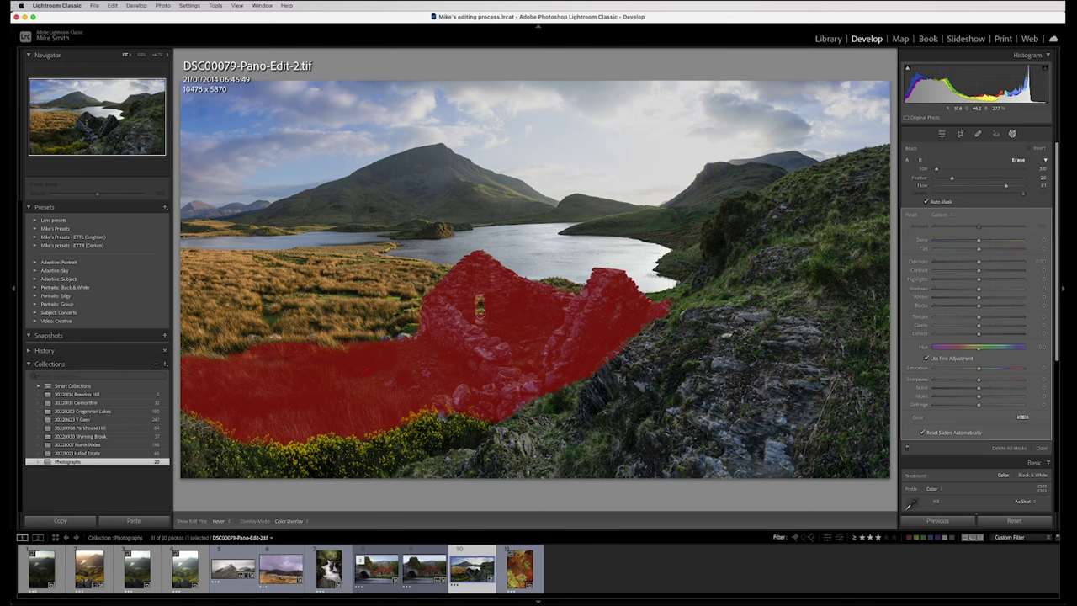
pyautogui.press('h')
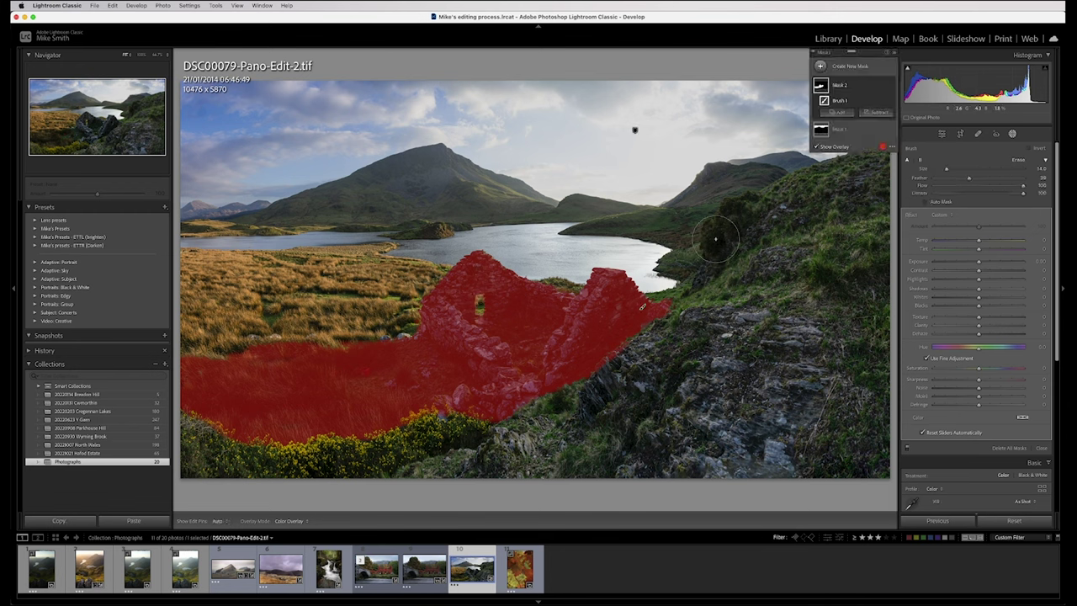
# Extend the grass and ruin mask over the dark hillside and set its Contrast to -14 and Shadows to 70.
pyautogui.press('h')
pyautogui.moveTo(750, 209)
pyautogui.mouseDown()
pyautogui.moveTo(721, 232)
pyautogui.moveTo(714, 260)
pyautogui.moveTo(773, 204)
pyautogui.moveTo(749, 233)
pyautogui.moveTo(918, 197)
pyautogui.moveTo(782, 207)
pyautogui.moveTo(907, 160)
pyautogui.moveTo(776, 200)
pyautogui.moveTo(865, 169)
pyautogui.mouseUp()
pyautogui.moveTo(979, 290); pyautogui.dragTo(1009, 289)
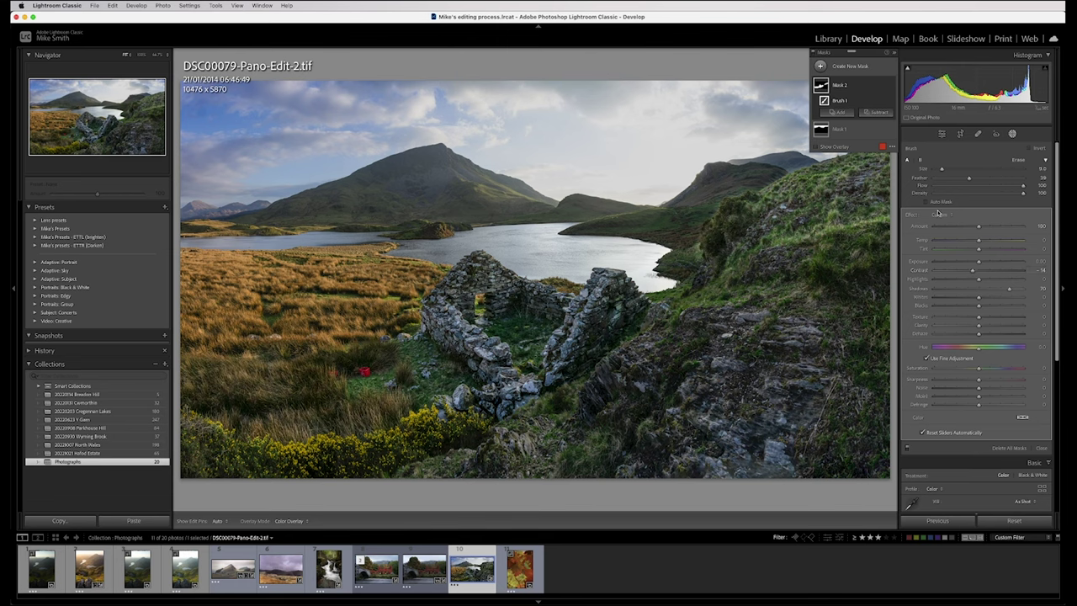
# Create another Brush mask with Feather 100 and Flow 51, and set its Highlights to 23 and Shadows to 48.
pyautogui.click(821, 67)
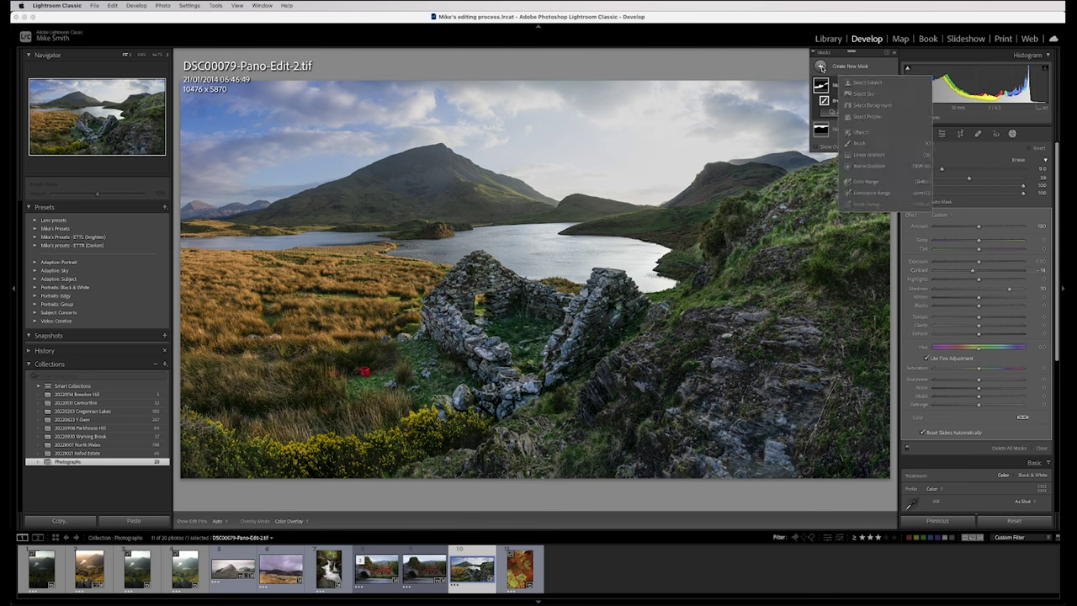
pyautogui.click(858, 144)
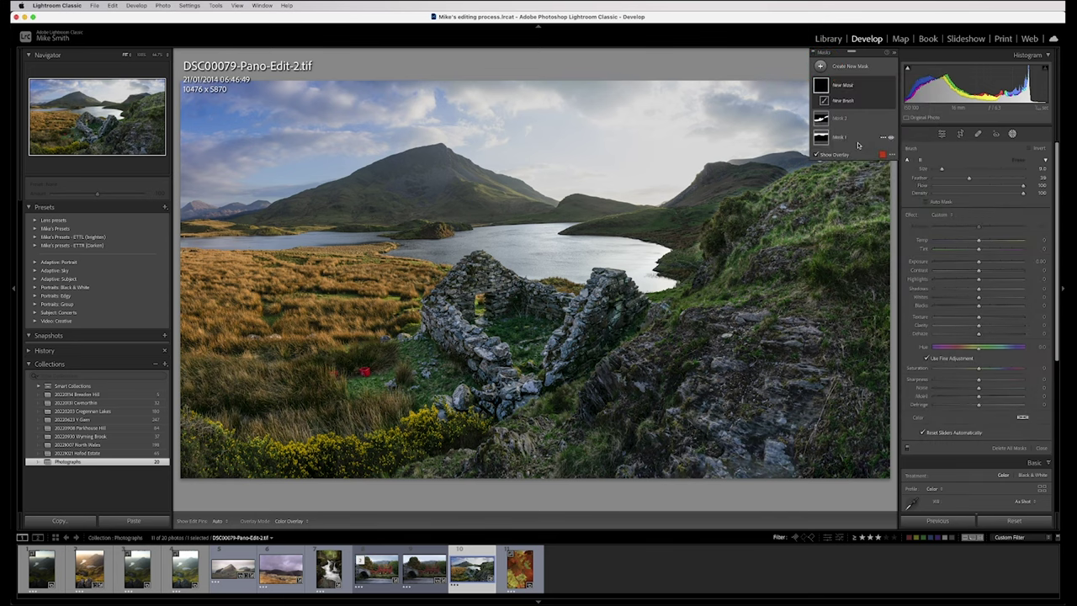
pyautogui.moveTo(970, 178); pyautogui.dragTo(1012, 180)
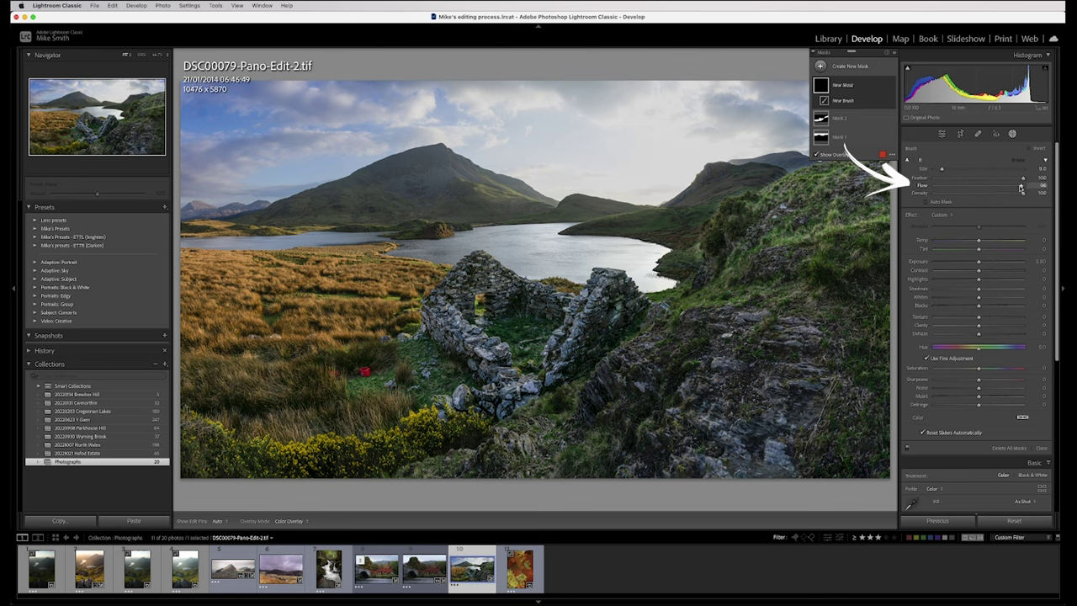
pyautogui.moveTo(978, 187); pyautogui.dragTo(993, 186)
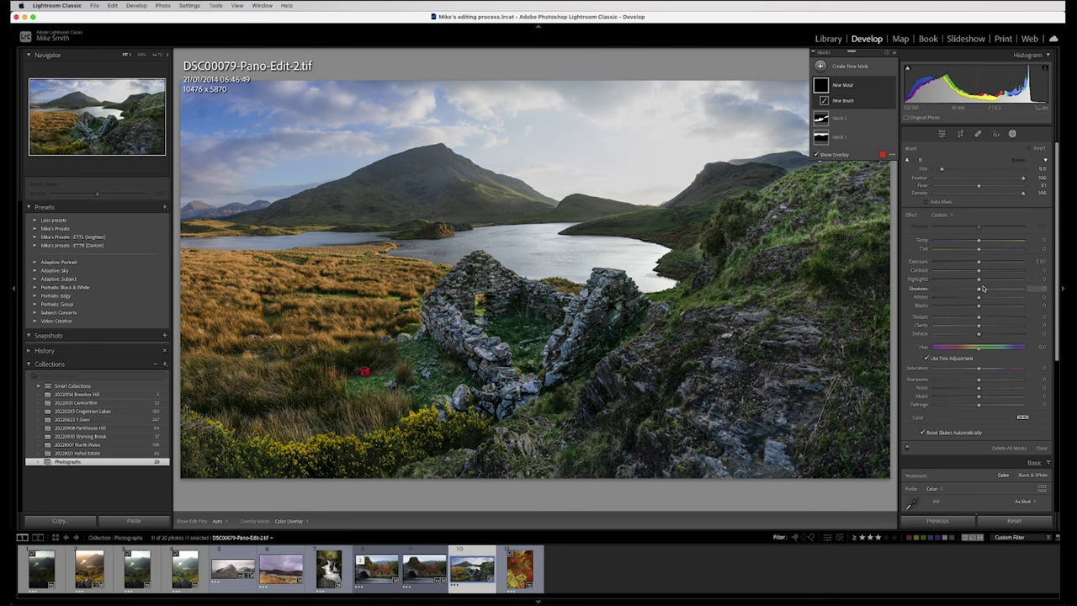
pyautogui.moveTo(983, 289)
pyautogui.mouseDown()
pyautogui.moveTo(1000, 290)
pyautogui.moveTo(989, 278)
pyautogui.mouseUp()
# Paint highlights onto the yellow gorse, grass tufts and ruin wall, and raise the mask's Highlights to 67.
pyautogui.press('h')
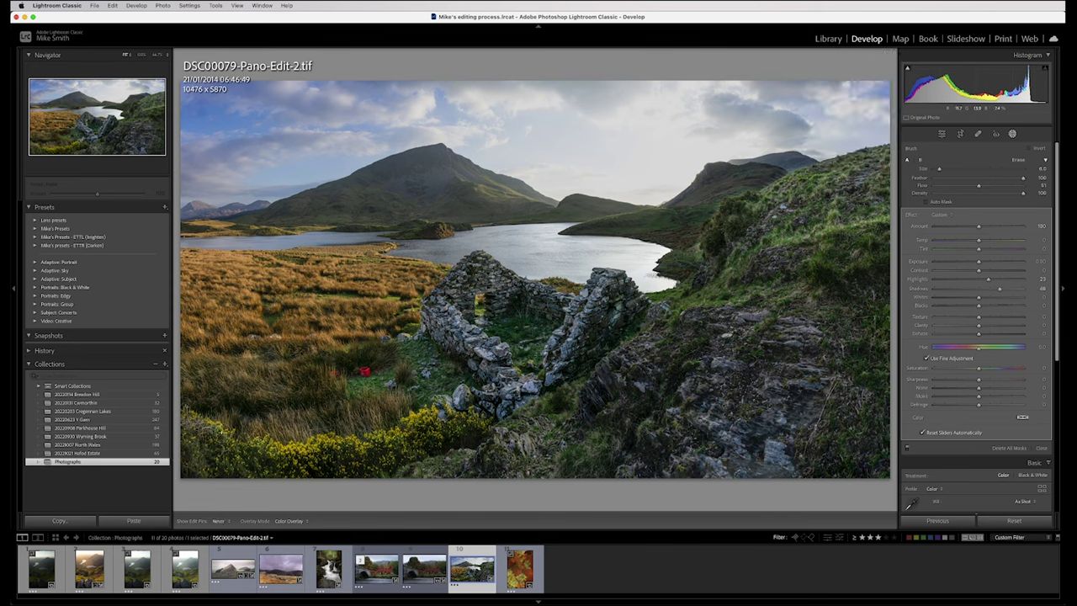
pyautogui.press('h')
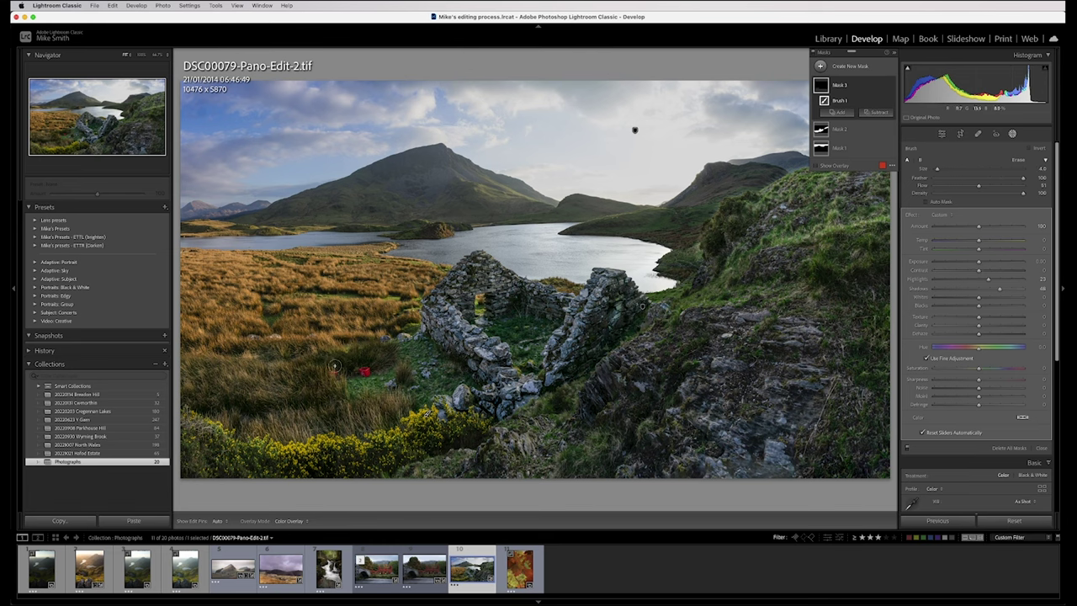
pyautogui.press('h')
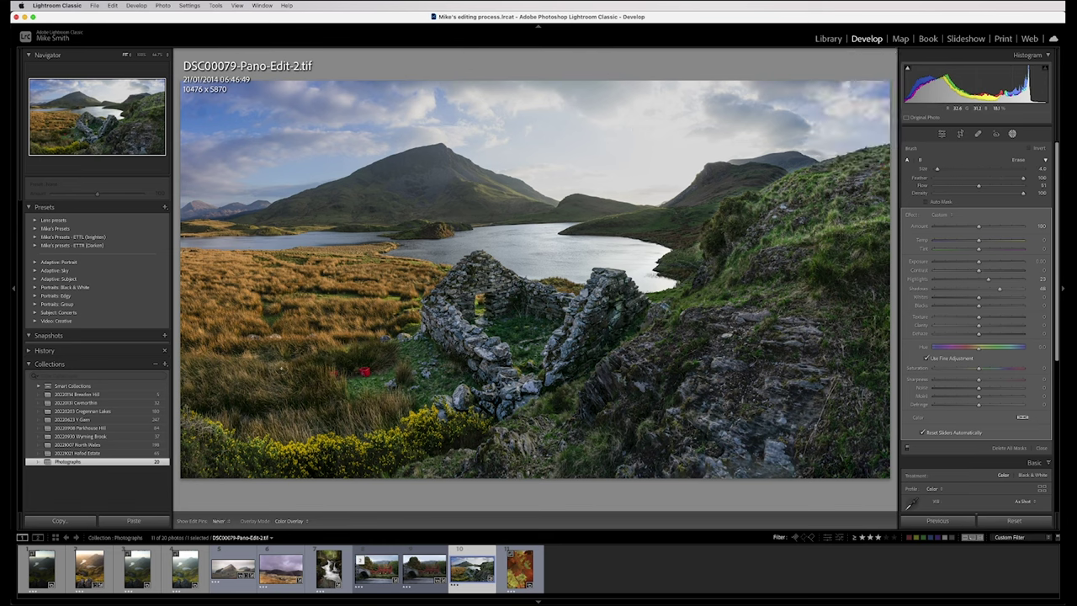
pyautogui.press('h')
pyautogui.press('h')
pyautogui.press('h')
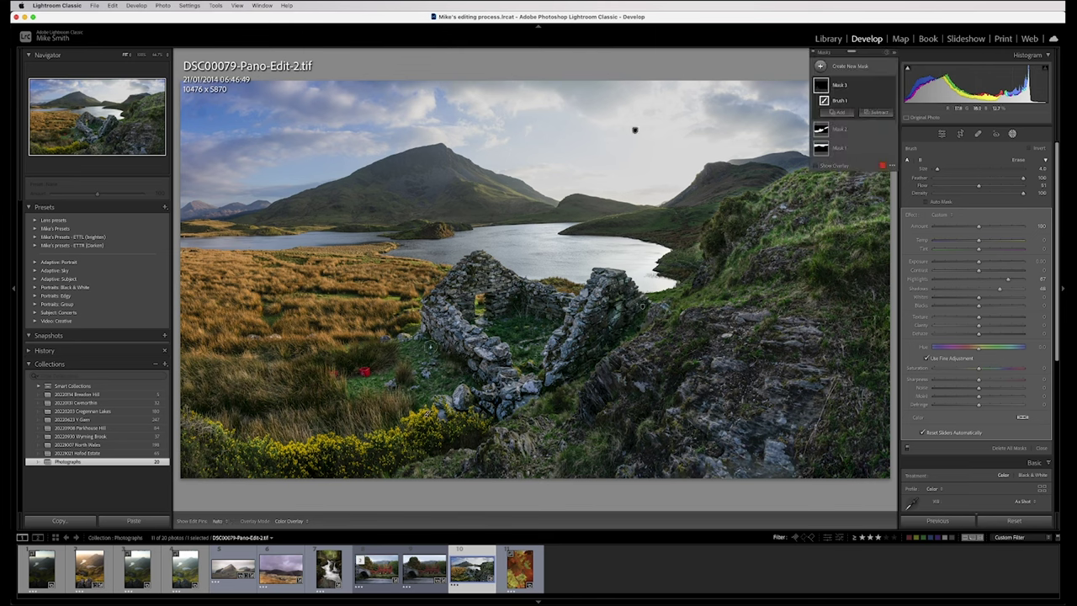
pyautogui.press('h')
pyautogui.press('h')
pyautogui.press('h')
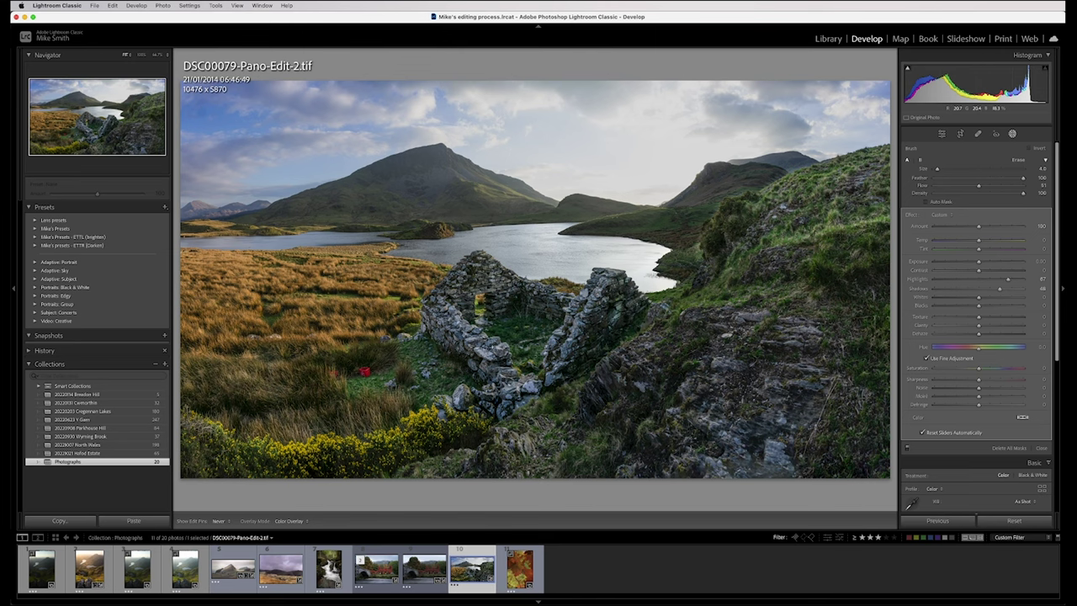
pyautogui.press('h')
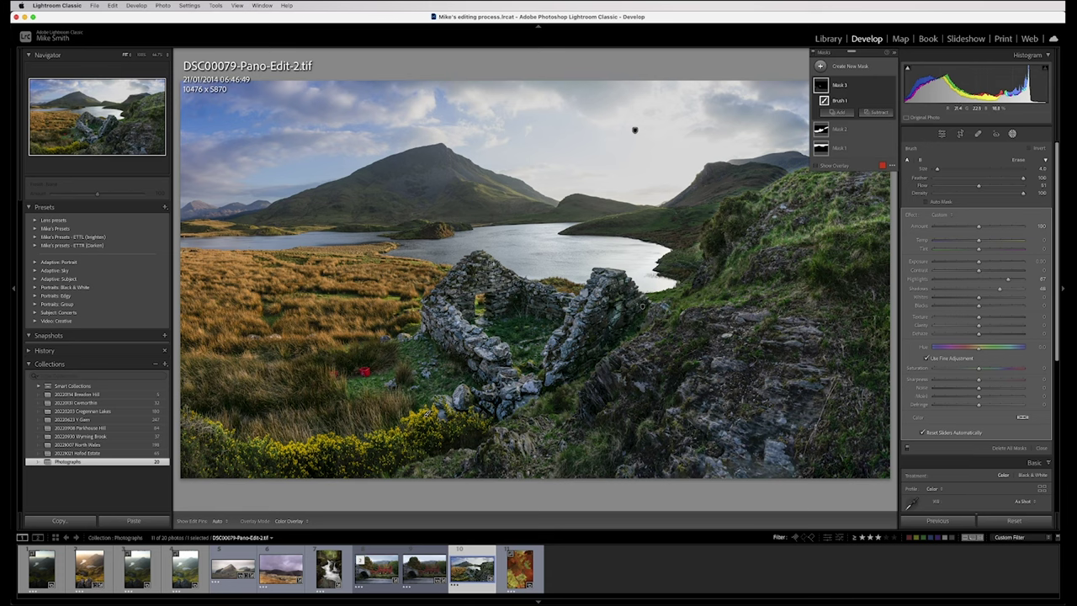
# Check the painted highlights with the mask overlay and continue brushing over more of the grass and ruin stonework.
pyautogui.press('o')
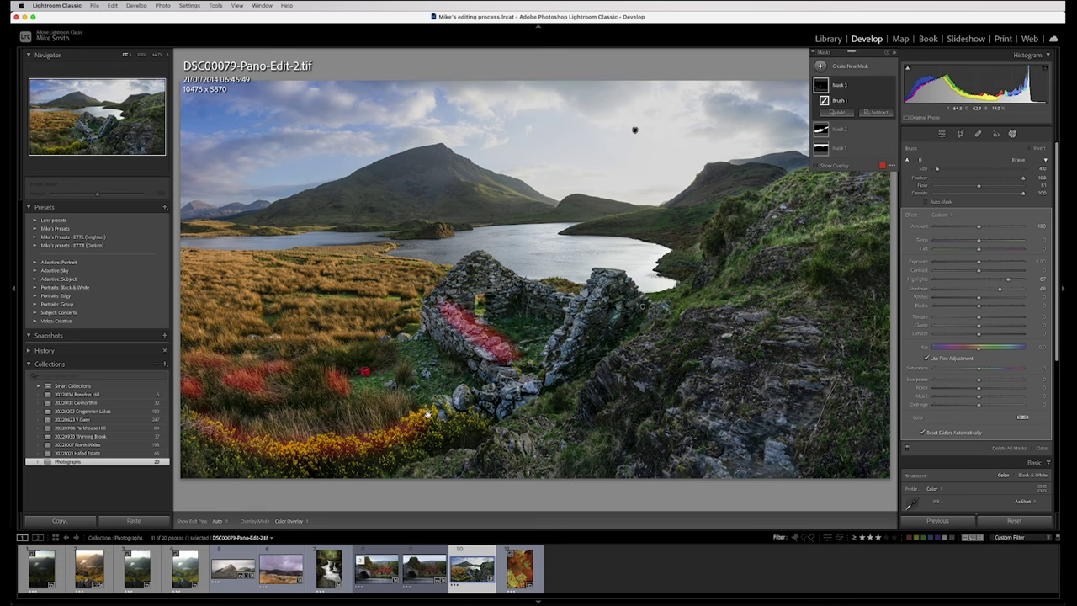
pyautogui.press('o')
pyautogui.press('h')
pyautogui.press('h')
pyautogui.press('h')
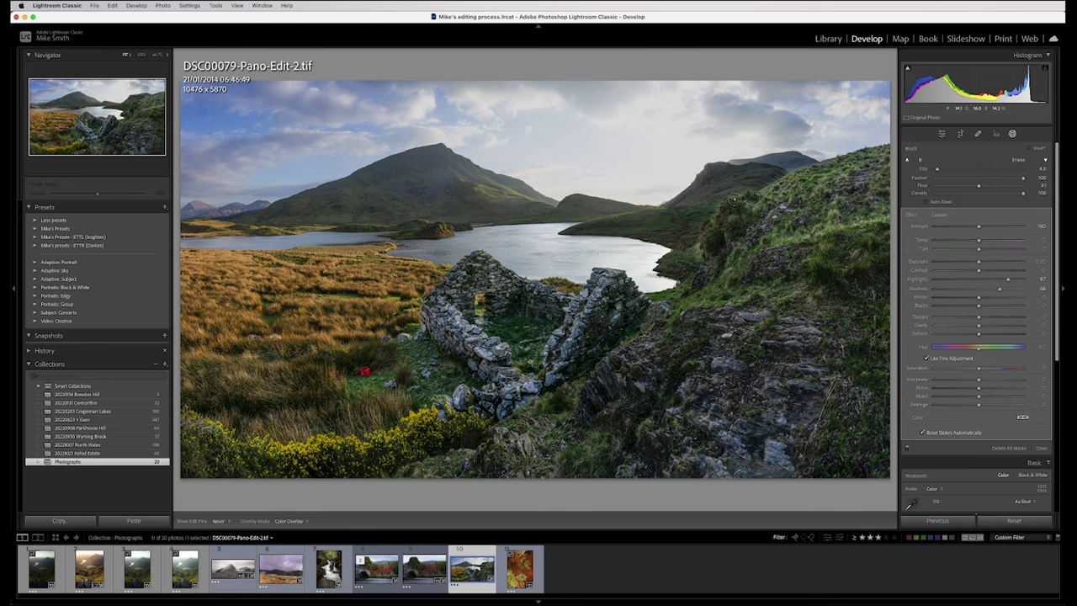
pyautogui.press('h')
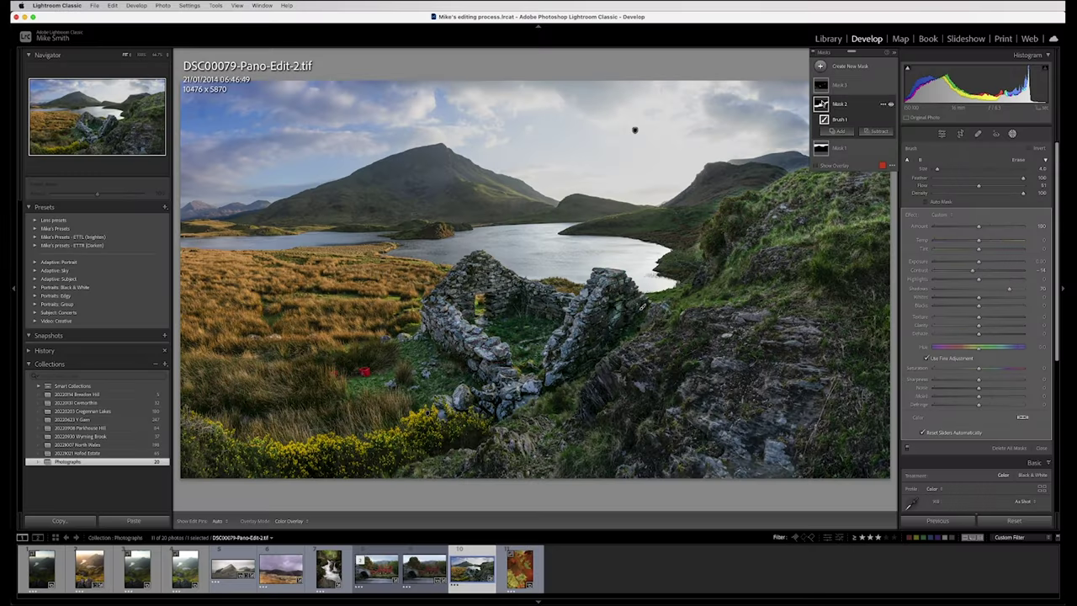
# Refine Mask 2 around the ruin and hillside with the small Auto Mask eraser.
pyautogui.press('alt')
pyautogui.press('h')
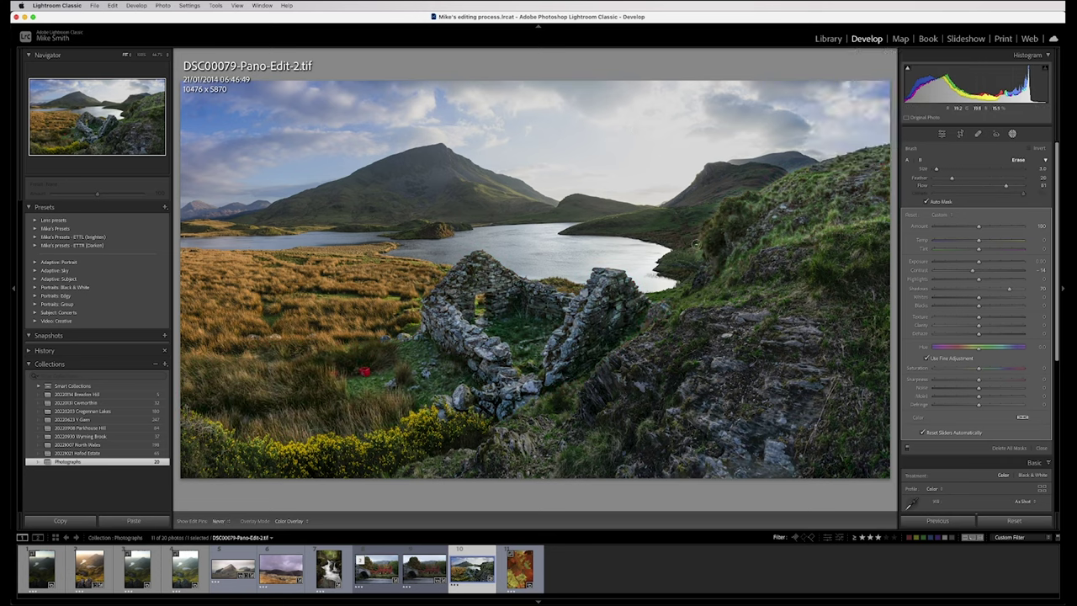
pyautogui.press('h')
pyautogui.press('h')
pyautogui.press('h')
pyautogui.press('h')
pyautogui.press('h')
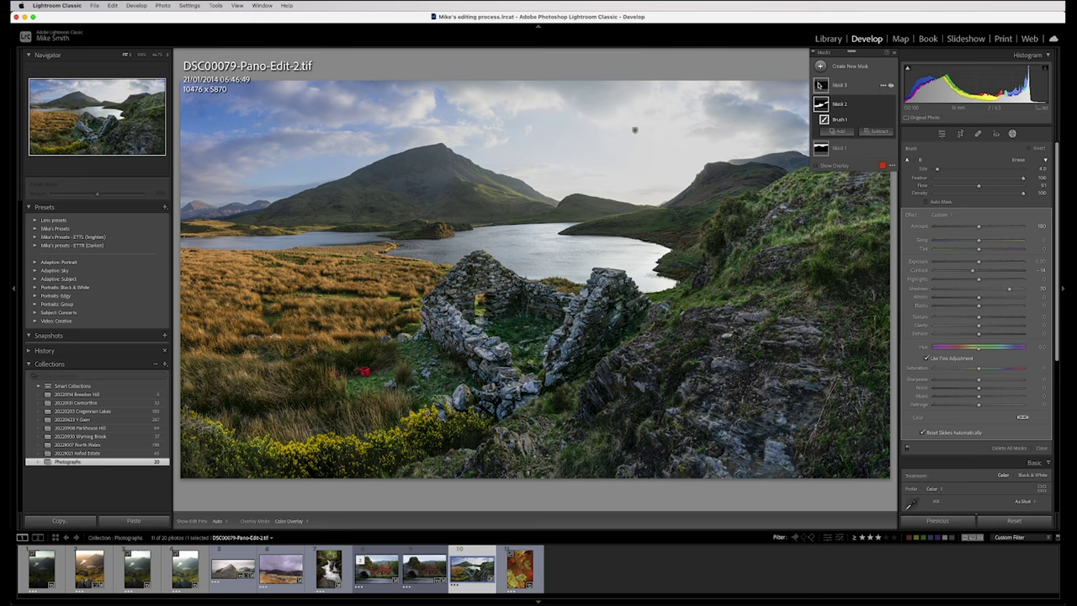
# Select Mask 3, test a Temp of -100 to reveal the painted areas, and set its Temp to 7.
pyautogui.click(839, 85)
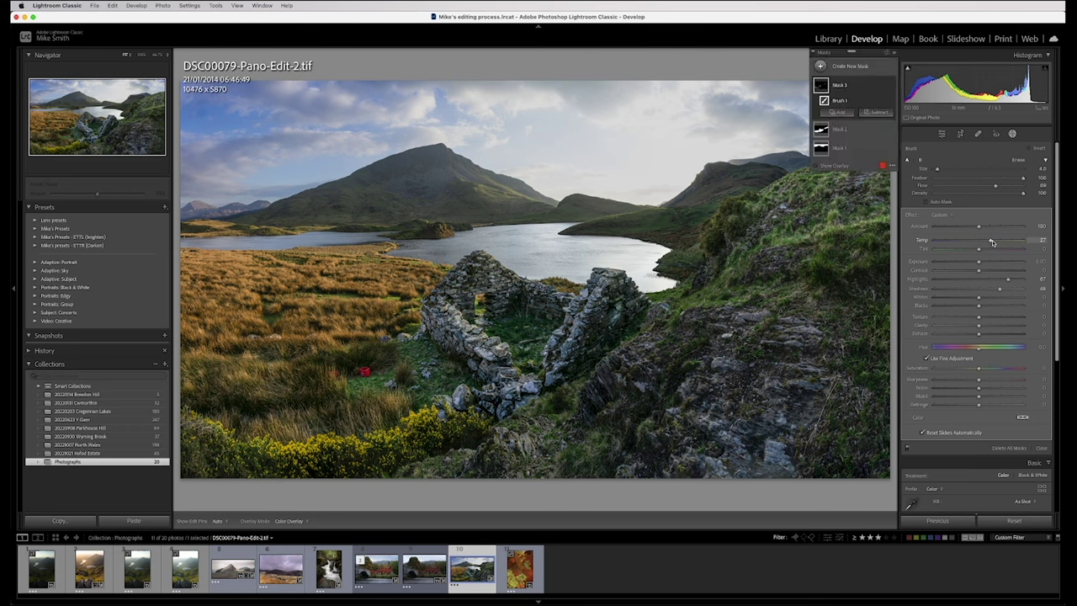
pyautogui.moveTo(992, 242); pyautogui.dragTo(932, 244)
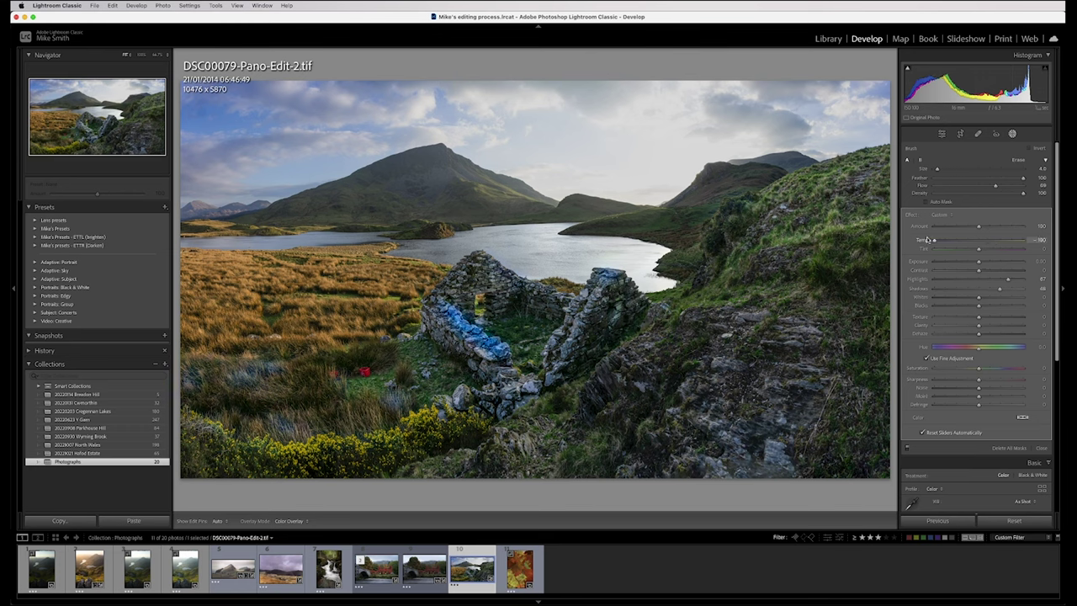
pyautogui.moveTo(975, 244); pyautogui.dragTo(982, 243)
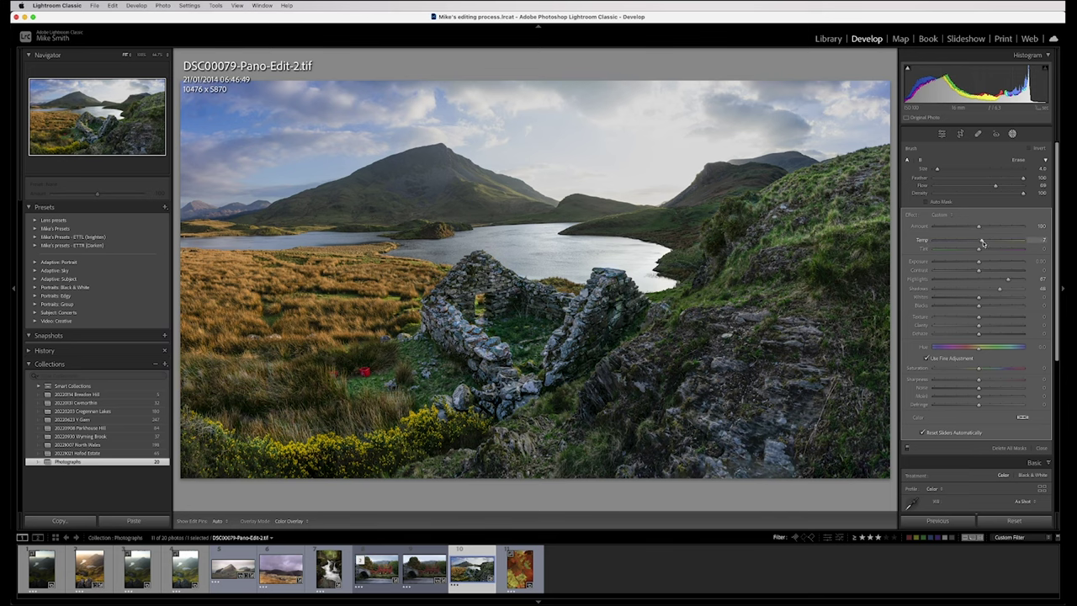
# Leave masking and set the whole photo's Exposure to +0.35 and Contrast to +24.
pyautogui.hotkey('shift', 'w')
pyautogui.moveTo(984, 242); pyautogui.dragTo(981, 234)
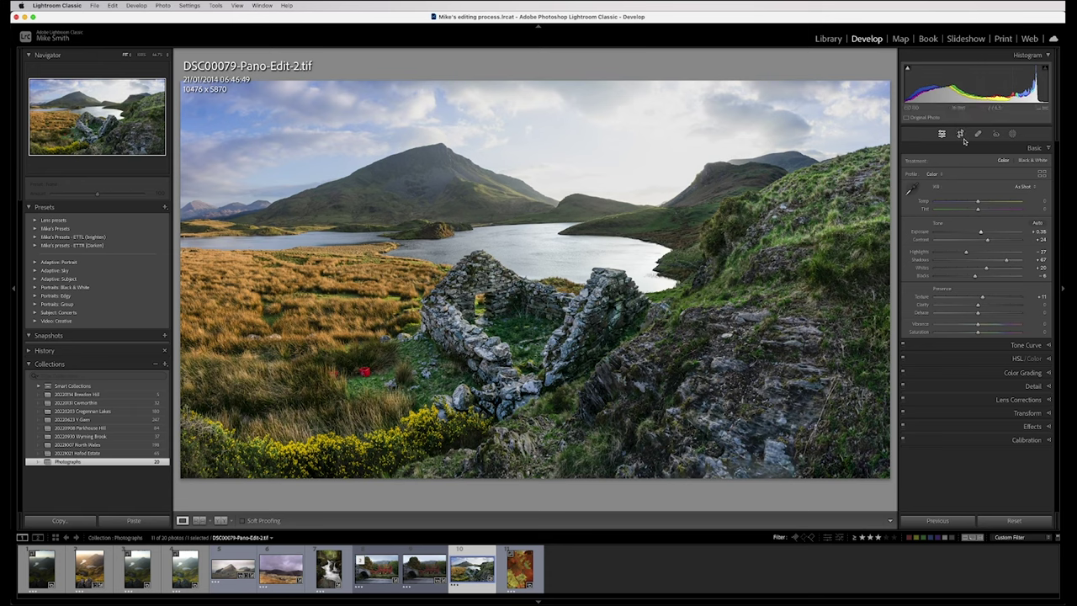
# Add a large Radial Gradient mask centred on the bright sky above the far hill and stretch it down over the rocks.
pyautogui.click(1012, 135)
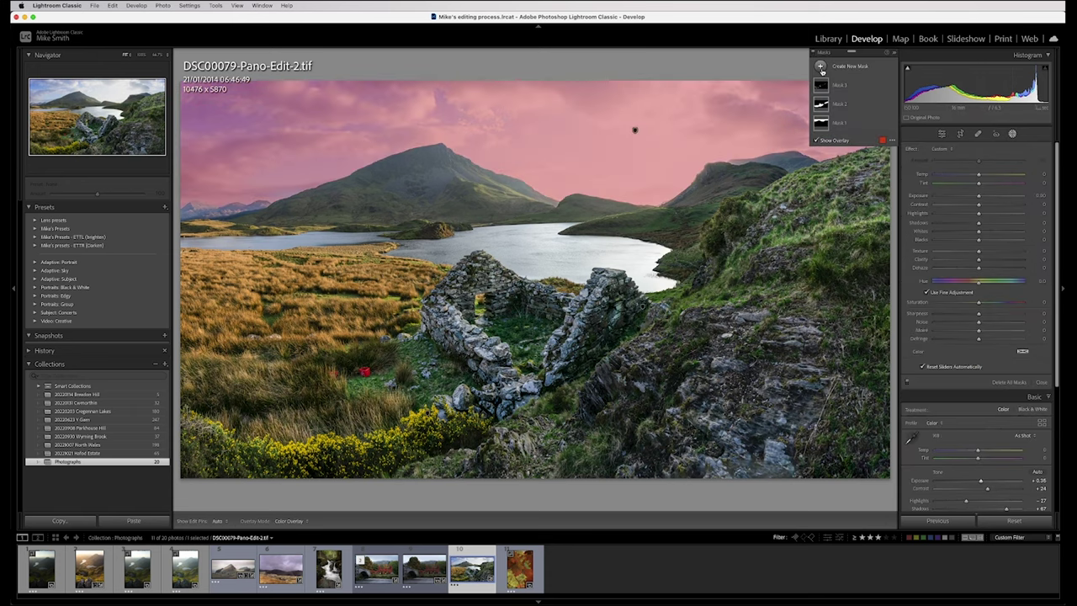
pyautogui.click(821, 66)
pyautogui.click(869, 166)
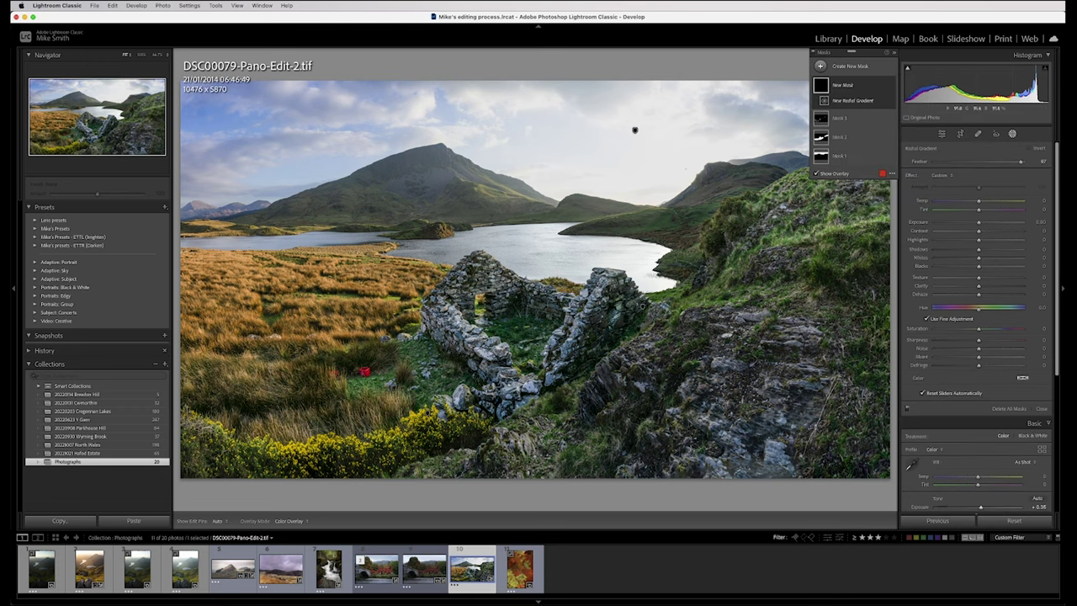
pyautogui.moveTo(680, 170)
pyautogui.mouseDown()
pyautogui.moveTo(791, 202)
pyautogui.moveTo(841, 253)
pyautogui.moveTo(687, 169)
pyautogui.mouseUp()
pyautogui.click(688, 168)
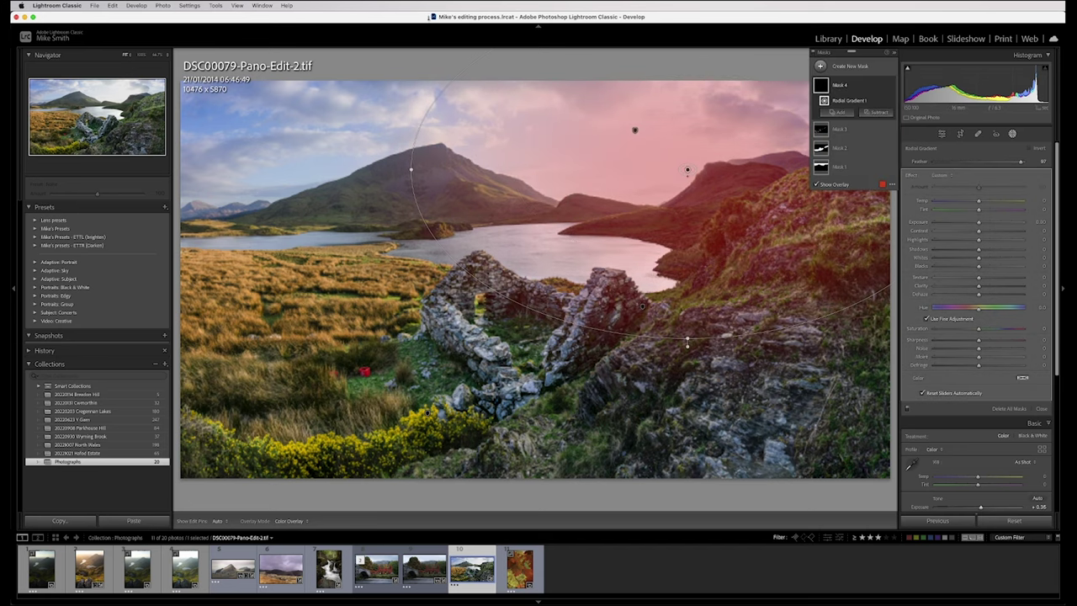
pyautogui.moveTo(688, 340); pyautogui.dragTo(688, 385)
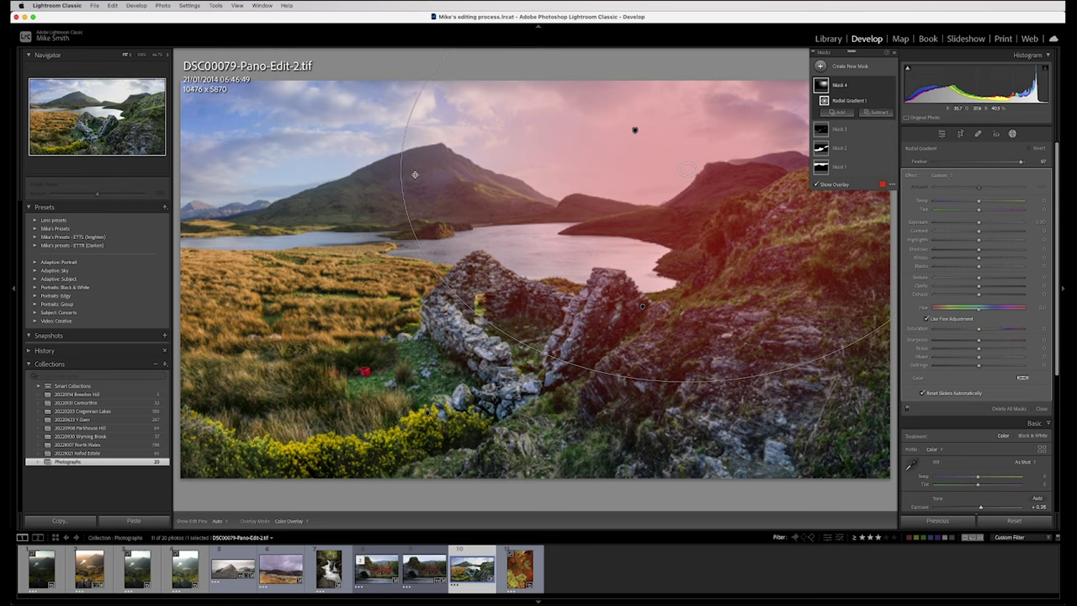
# Warm the radial gradient with Temp 70, and widen it past the mountain and further down over the foreground.
pyautogui.moveTo(979, 202); pyautogui.dragTo(1009, 205)
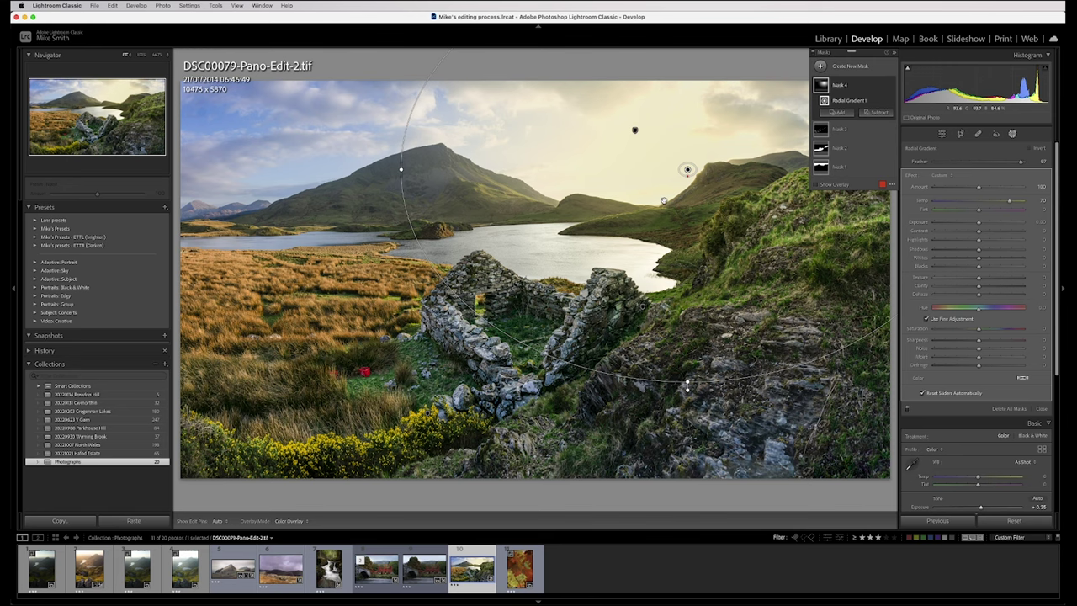
pyautogui.moveTo(400, 171); pyautogui.dragTo(282, 172)
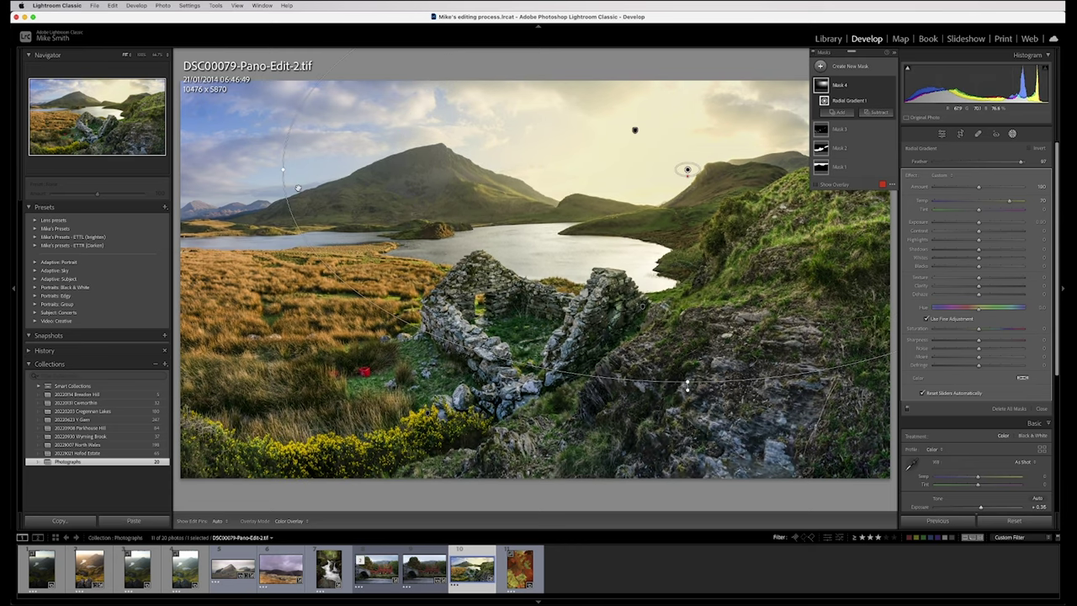
pyautogui.moveTo(688, 385); pyautogui.dragTo(688, 410)
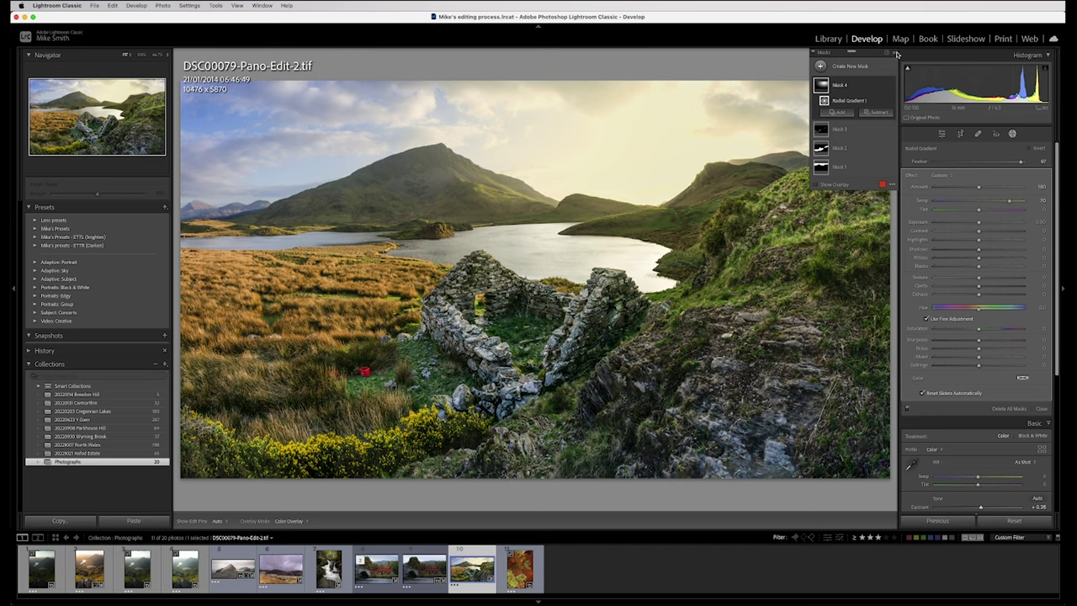
# Close the masks and compare the edited panorama with its before view several times.
pyautogui.click(895, 54)
pyautogui.click(1013, 133)
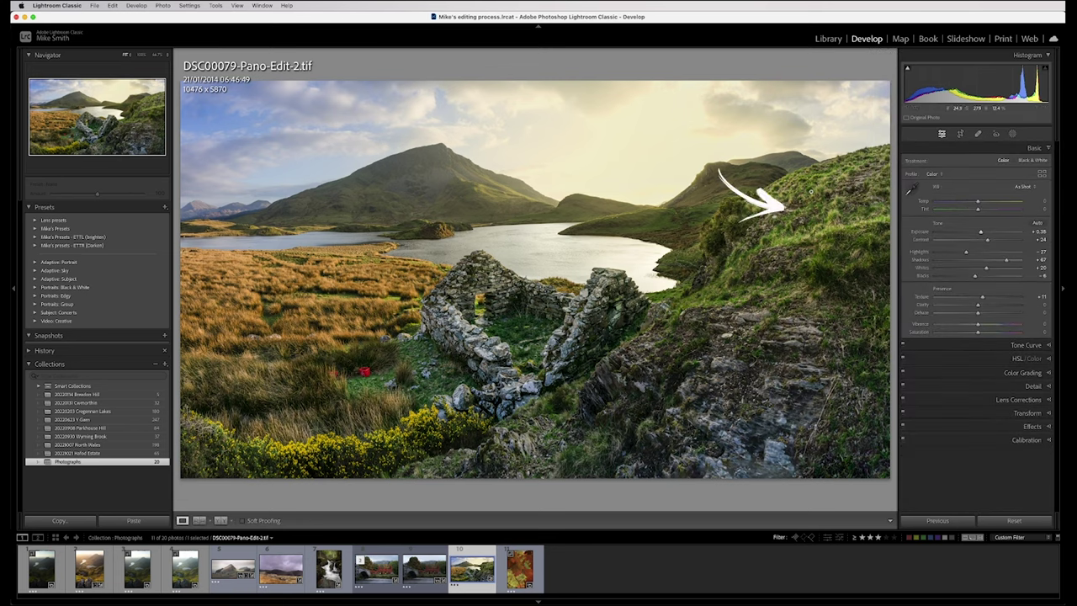
pyautogui.press('\\')
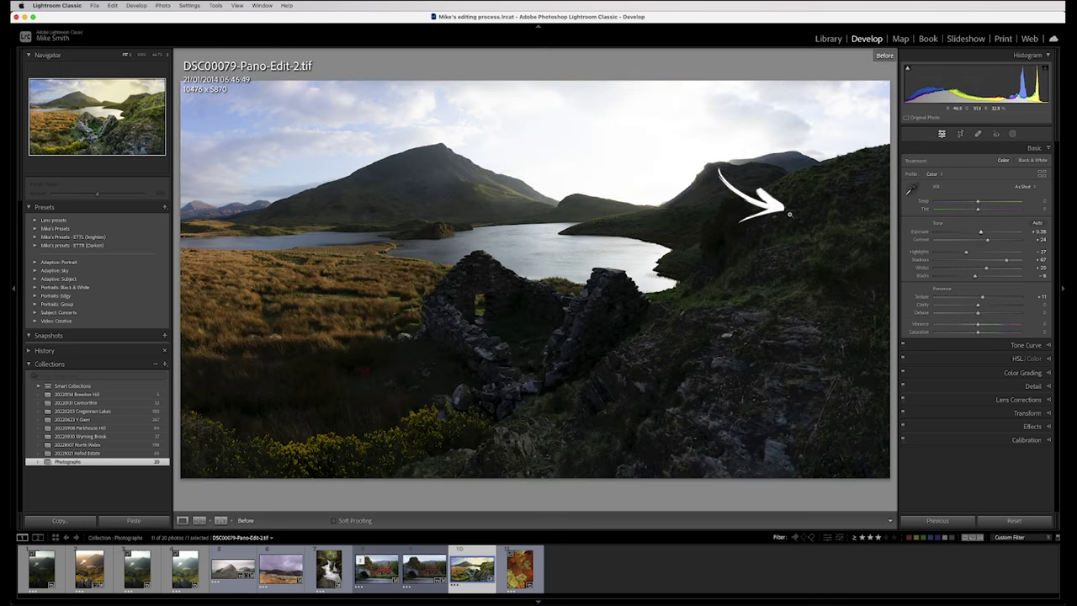
pyautogui.press('\\')
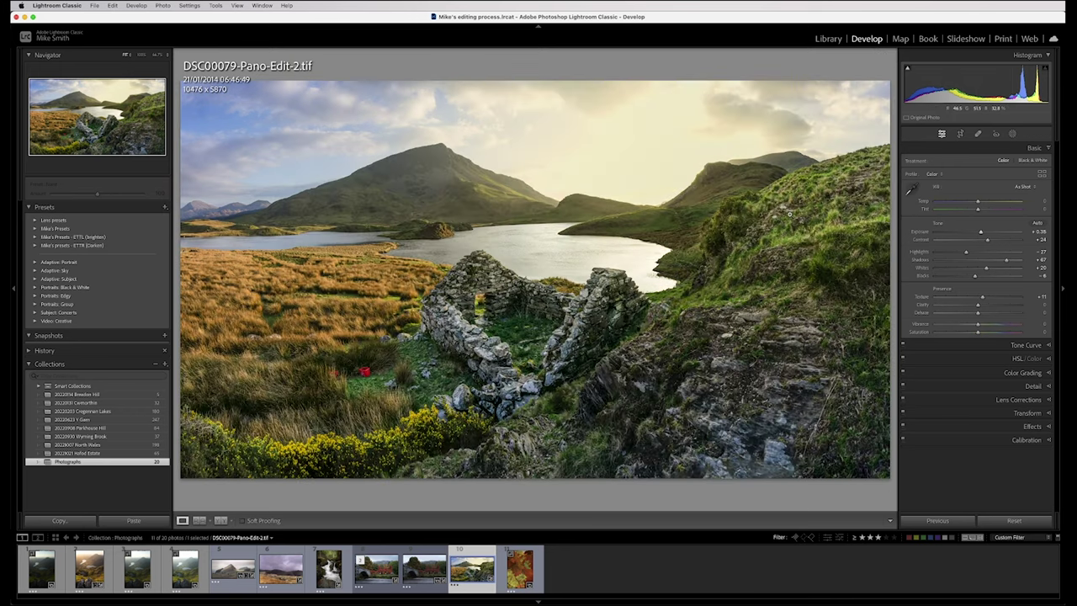
pyautogui.press('\\')
pyautogui.press('\\')
pyautogui.press('\\')
pyautogui.press('\\')
# Remove the small red object from the grass beside the ruin with the healing tool.
pyautogui.press('q')
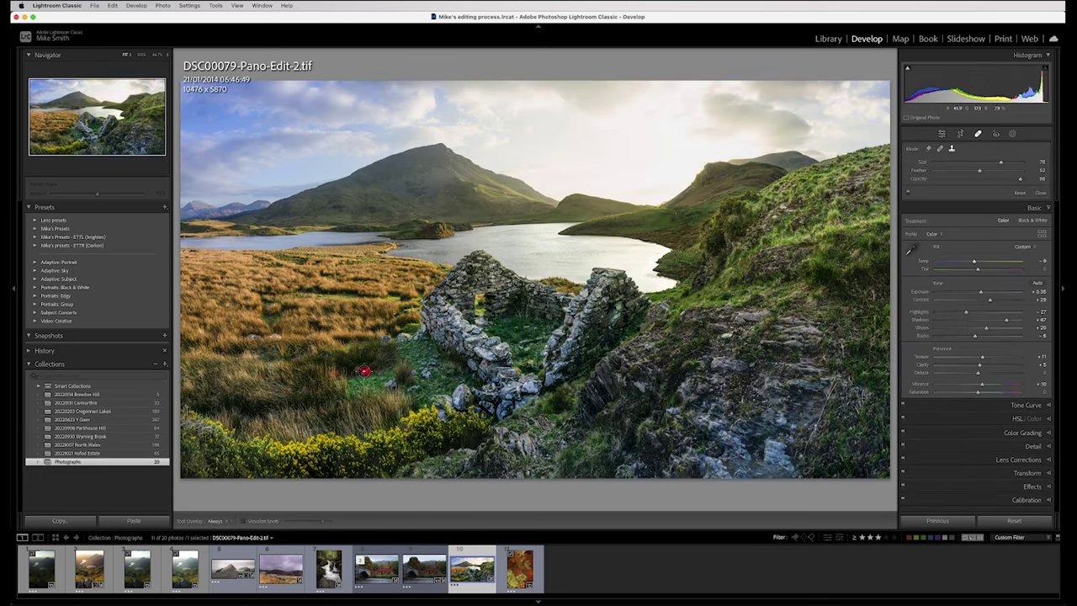
pyautogui.click(365, 372)
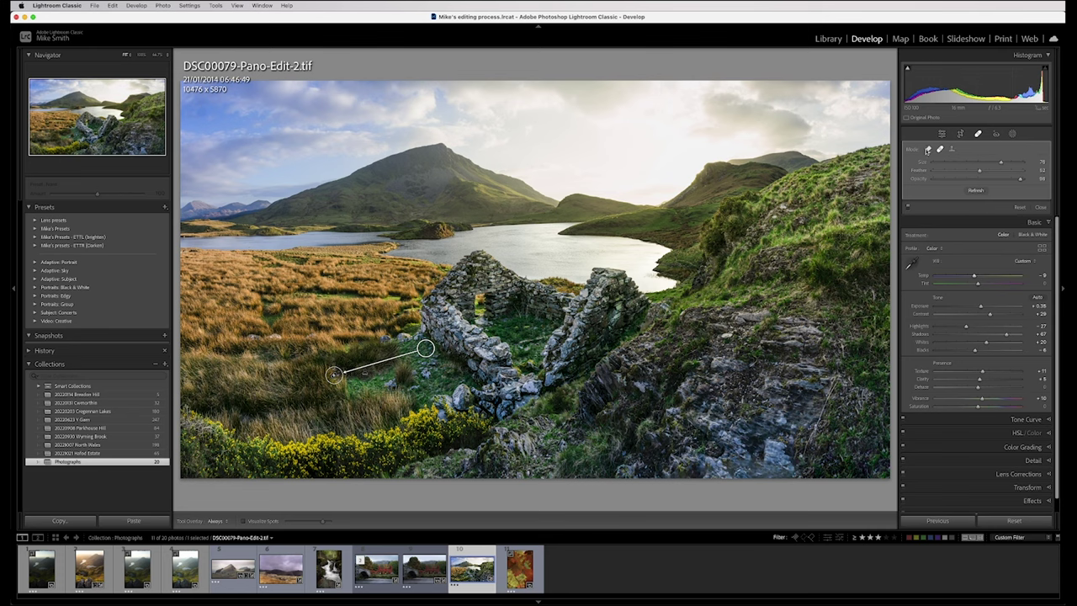
# Switch the grass repair beside the ruin to content-aware removal, and remove a second small spot just beside it the same way.
pyautogui.click(930, 149)
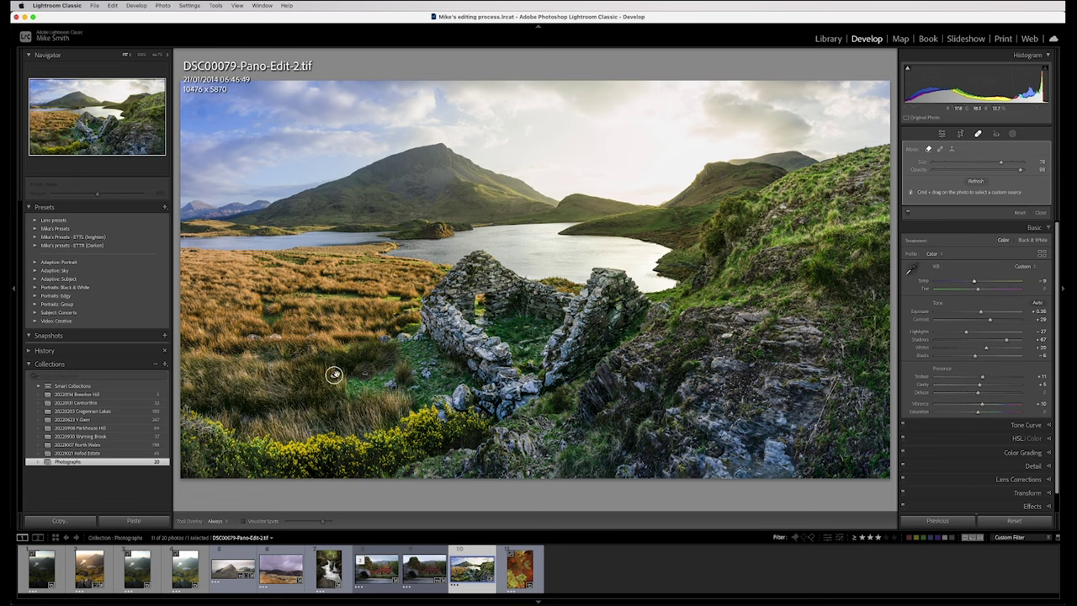
pyautogui.click(942, 134)
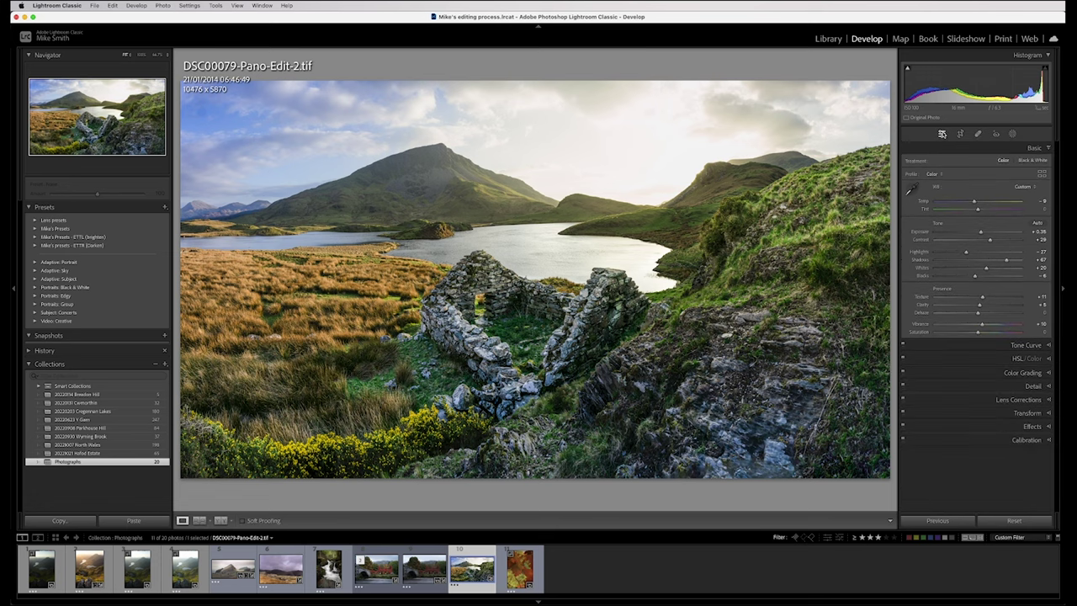
pyautogui.click(979, 134)
pyautogui.click(364, 371)
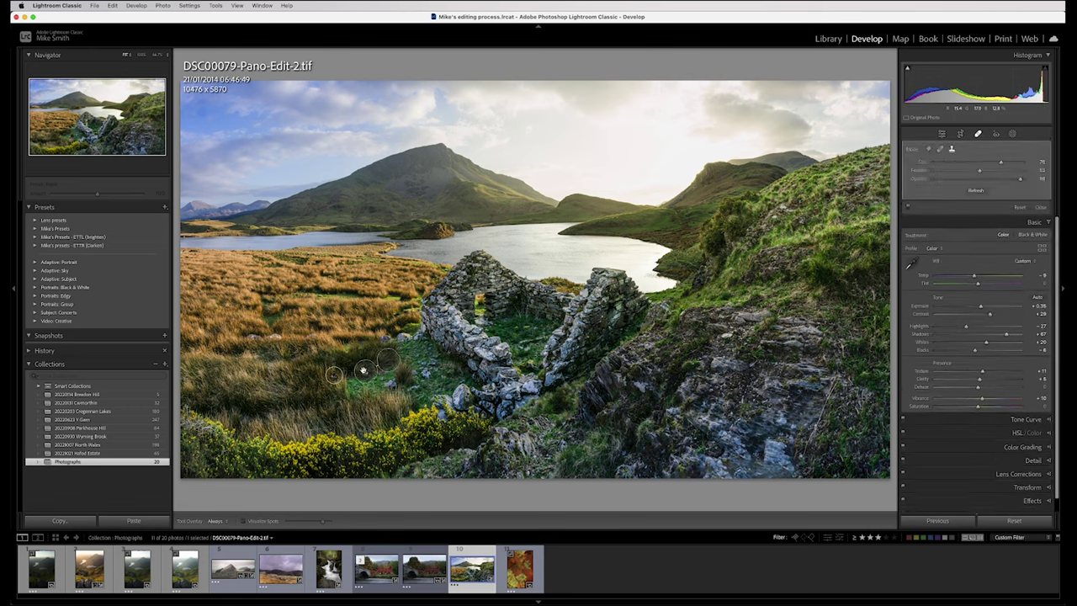
pyautogui.click(929, 150)
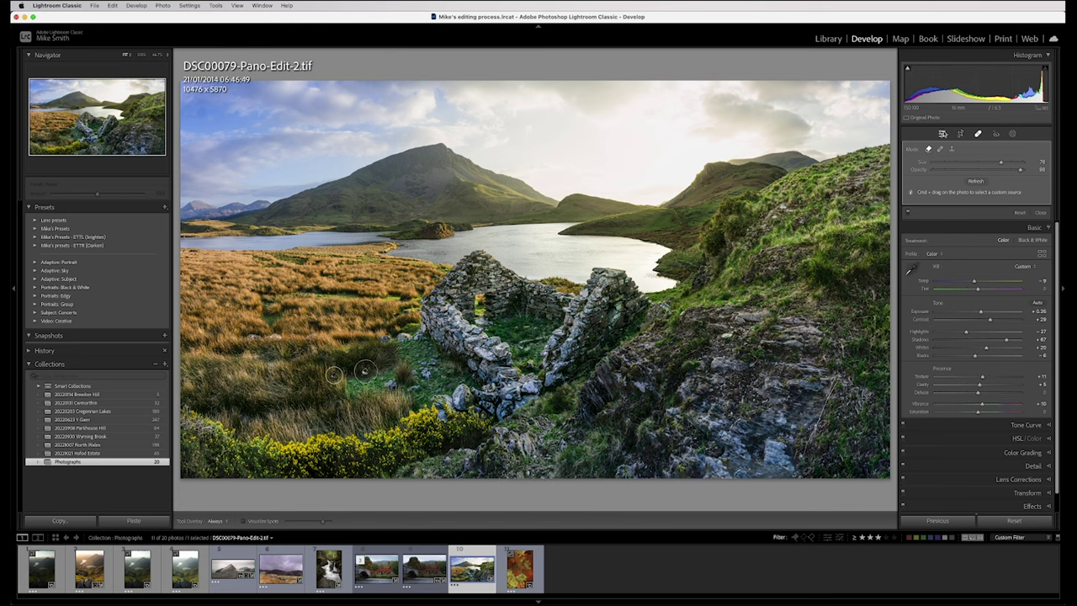
pyautogui.click(943, 133)
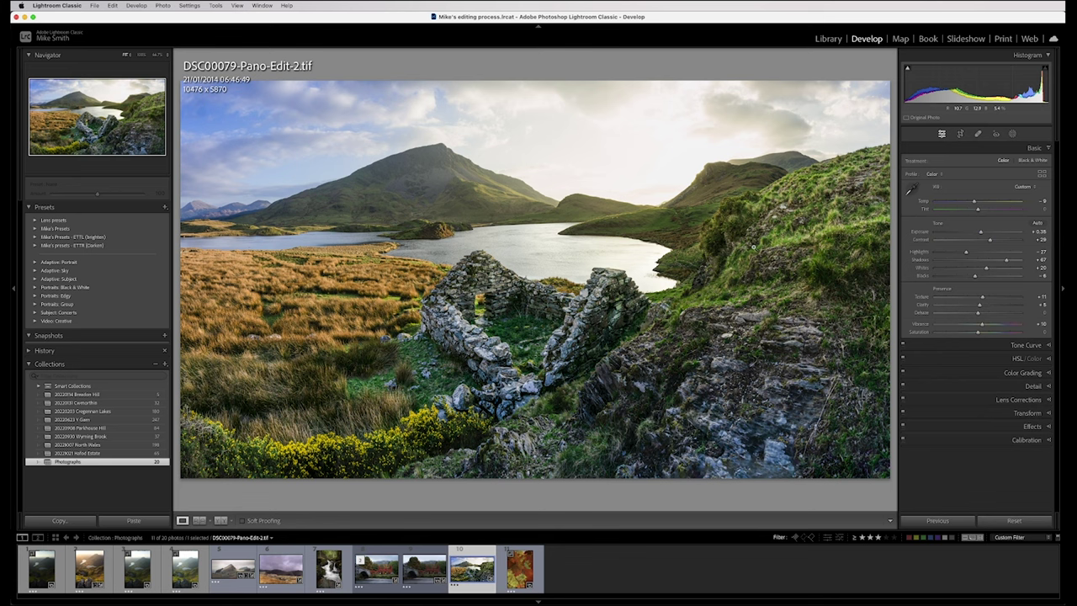
# Raise the panorama's overall Contrast slightly.
pyautogui.moveTo(990, 240); pyautogui.dragTo(995, 241)
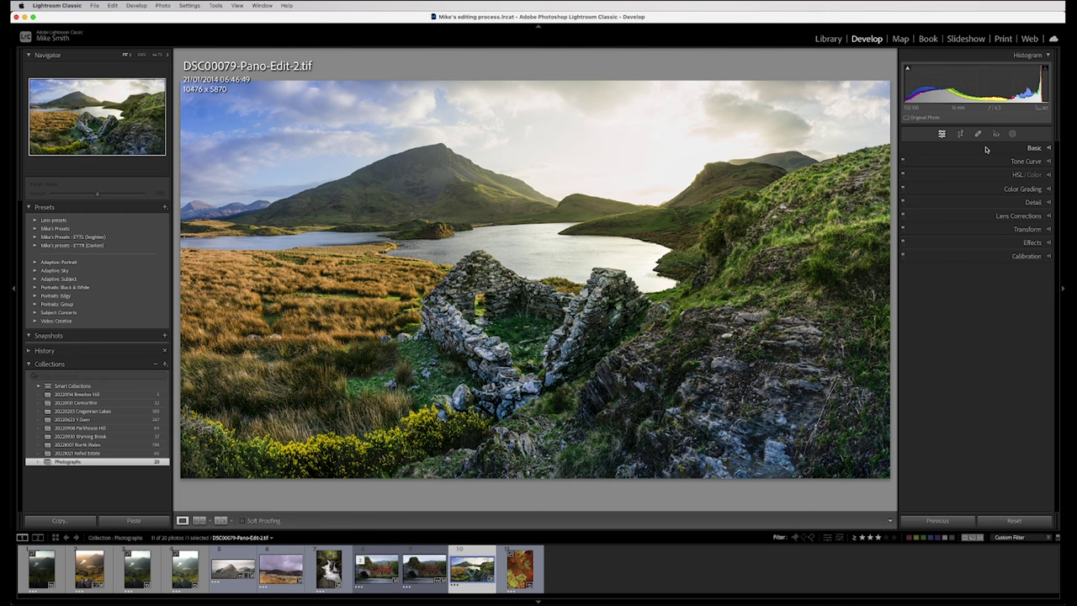
# Open the autumn leaf photo A7404594.ARW and inspect the edge of the main leaf at full magnification.
pyautogui.click(523, 570)
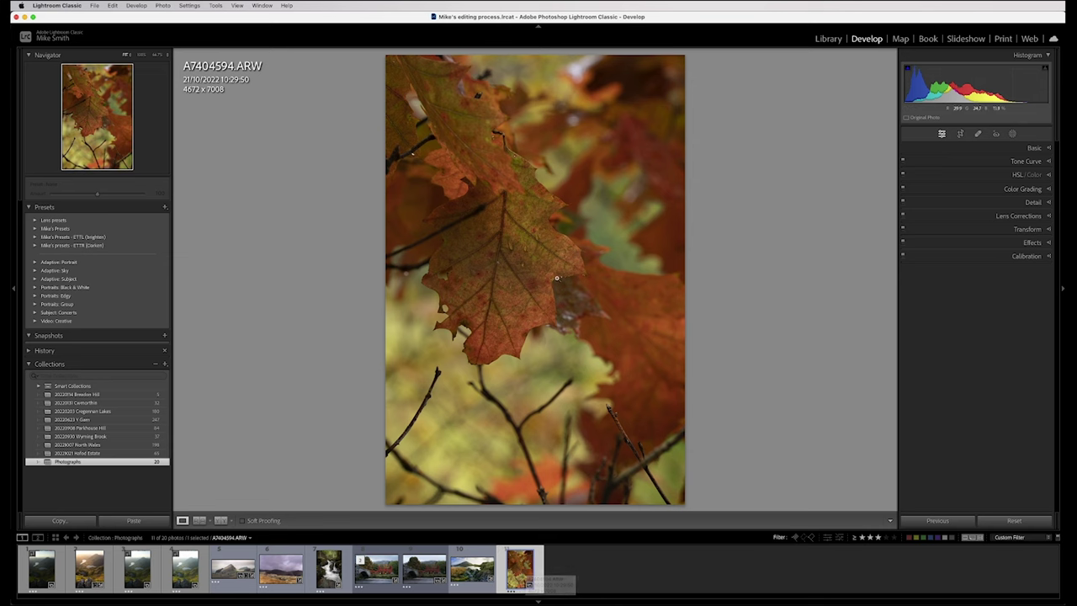
pyautogui.click(547, 278)
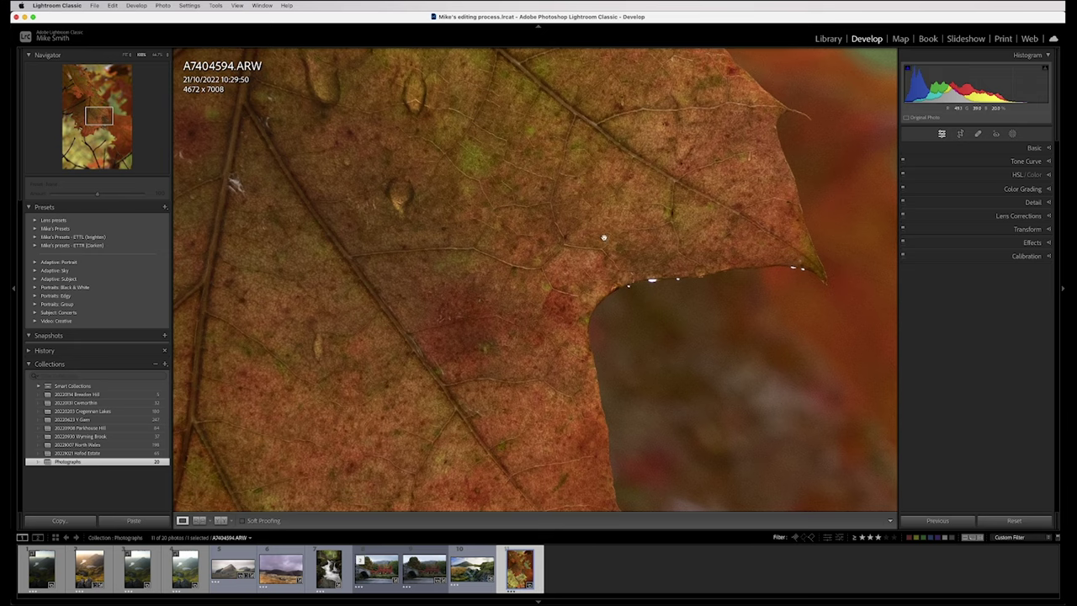
pyautogui.click(429, 277)
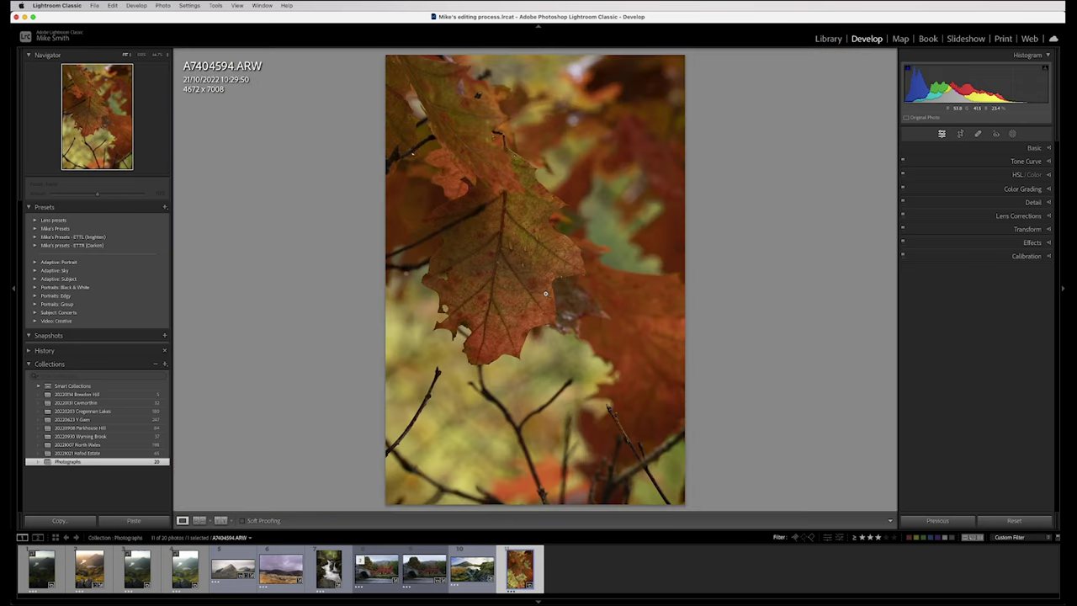